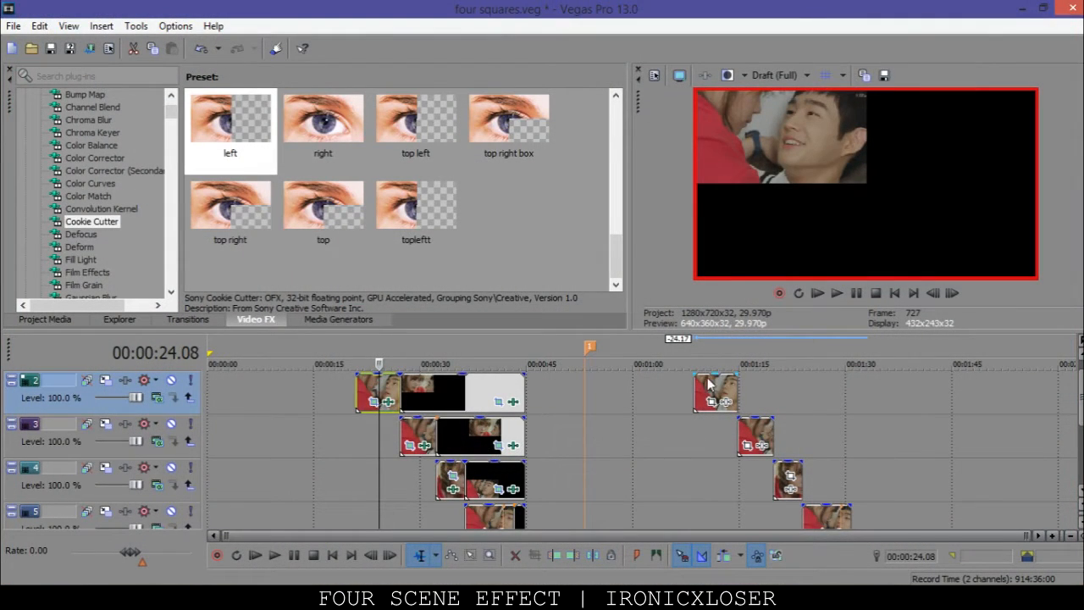
- Examine the finished four-square example clips on tracks 2 to 5 by previewing each coloured and black-and-white section
left_click(427, 389)
left_click(367, 394)
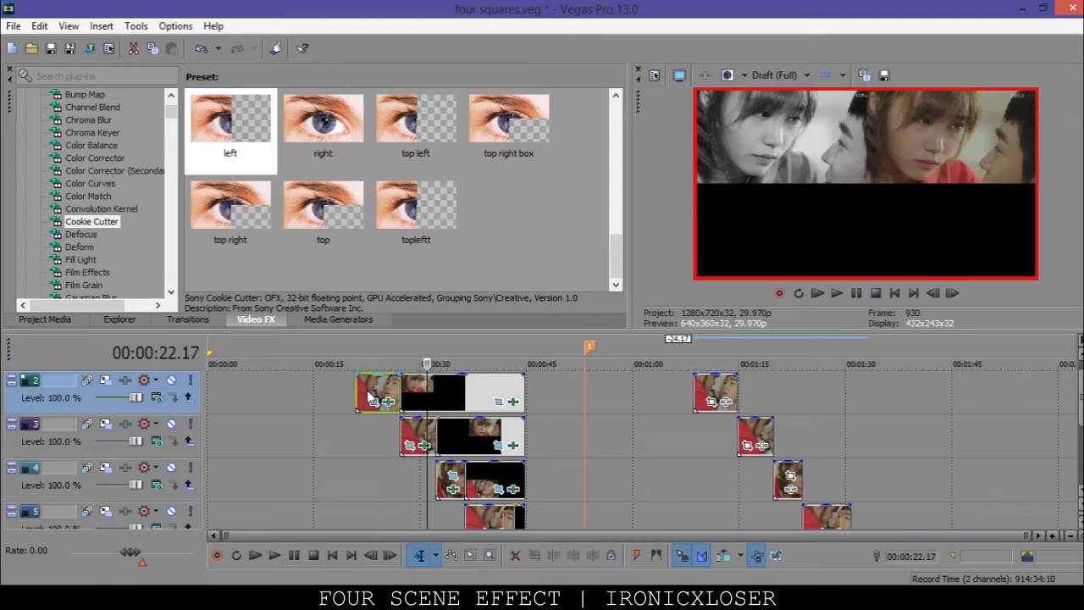
left_click(425, 395)
left_click(417, 435)
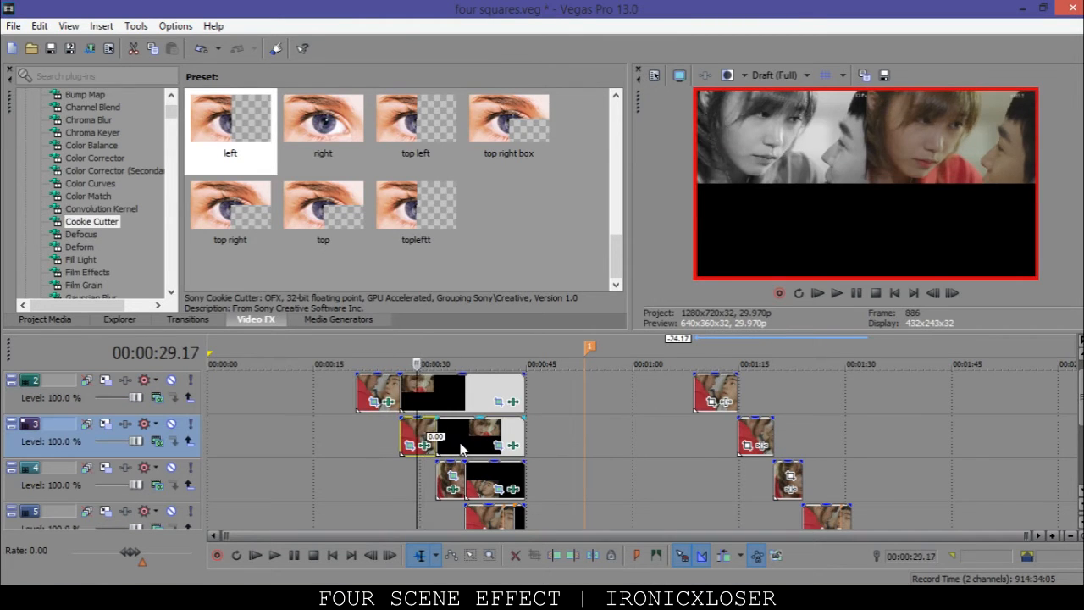
left_click(462, 447)
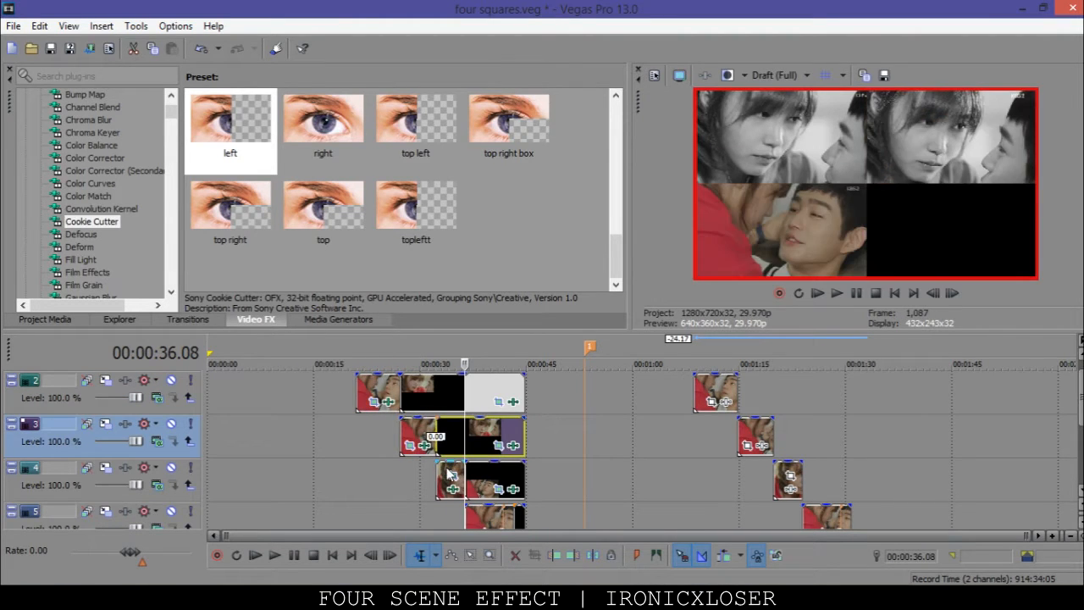
left_click(452, 475)
left_click(481, 478)
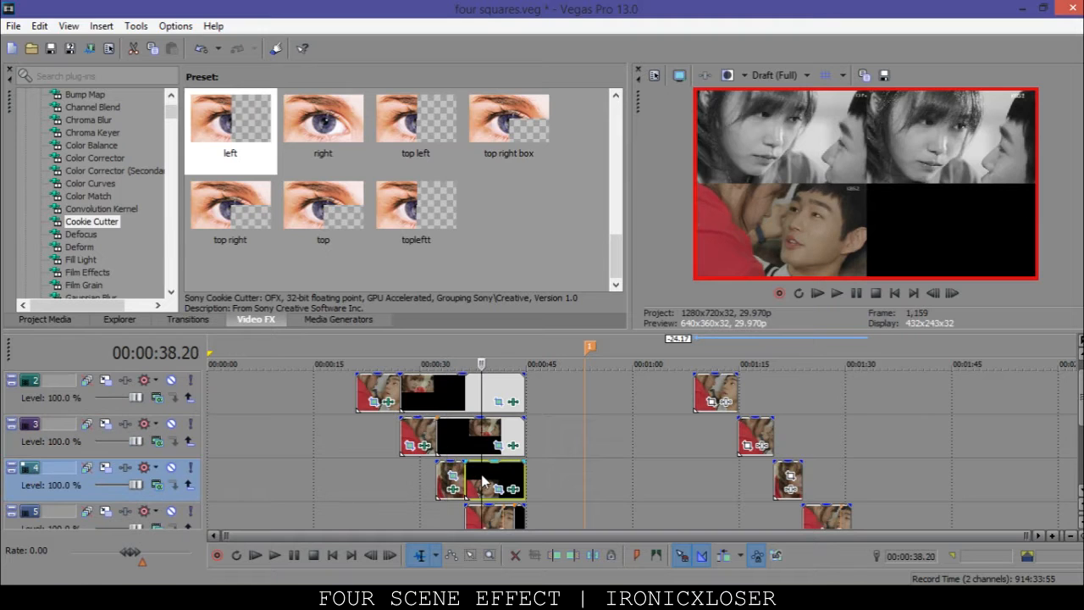
left_click(492, 519)
left_click(516, 519)
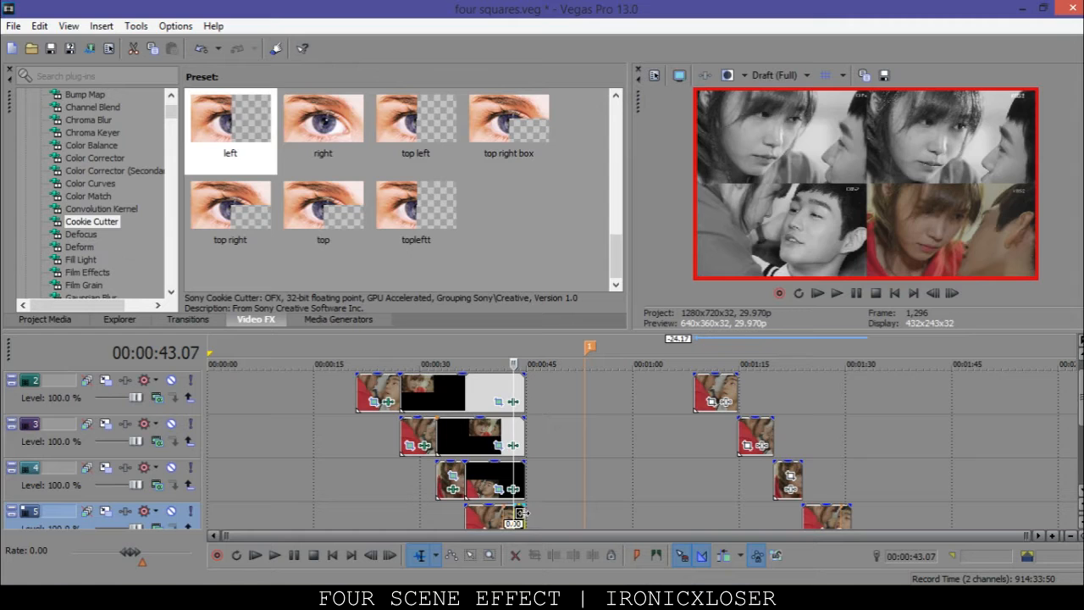
left_click(524, 515)
key("Left")
key("Left")
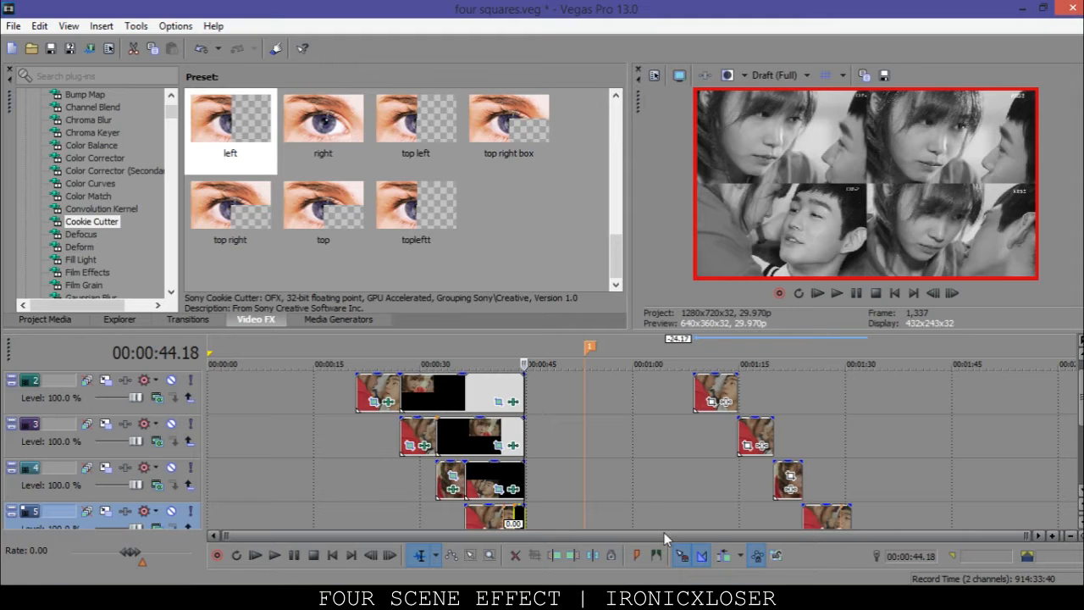
- Inspect the unedited clips and mark the time range around them, from about 00:01:07.13 to 00:01:37.03
left_click(722, 403)
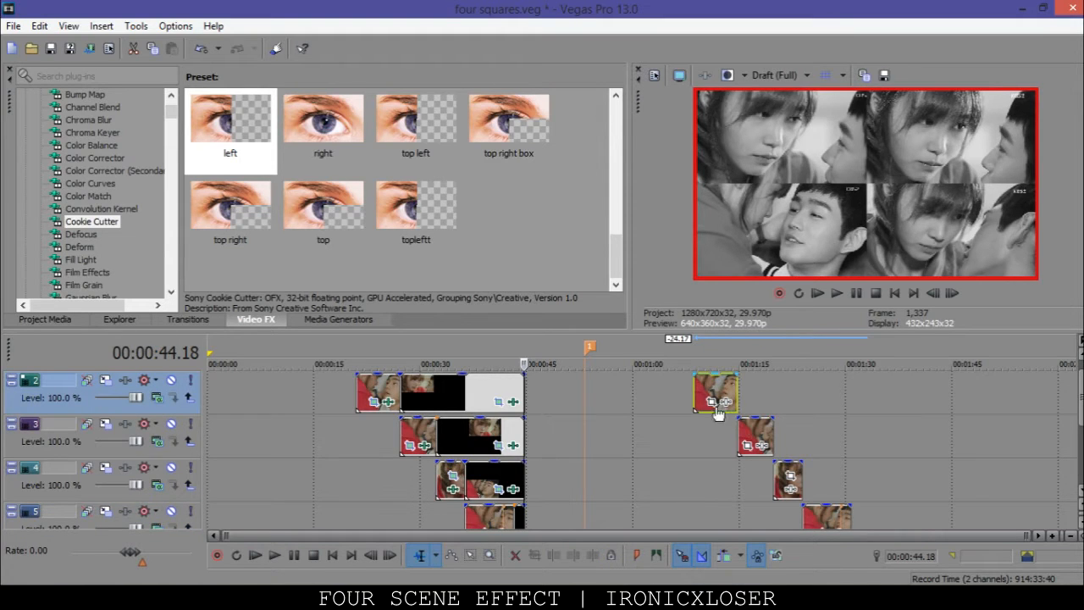
left_click(718, 434)
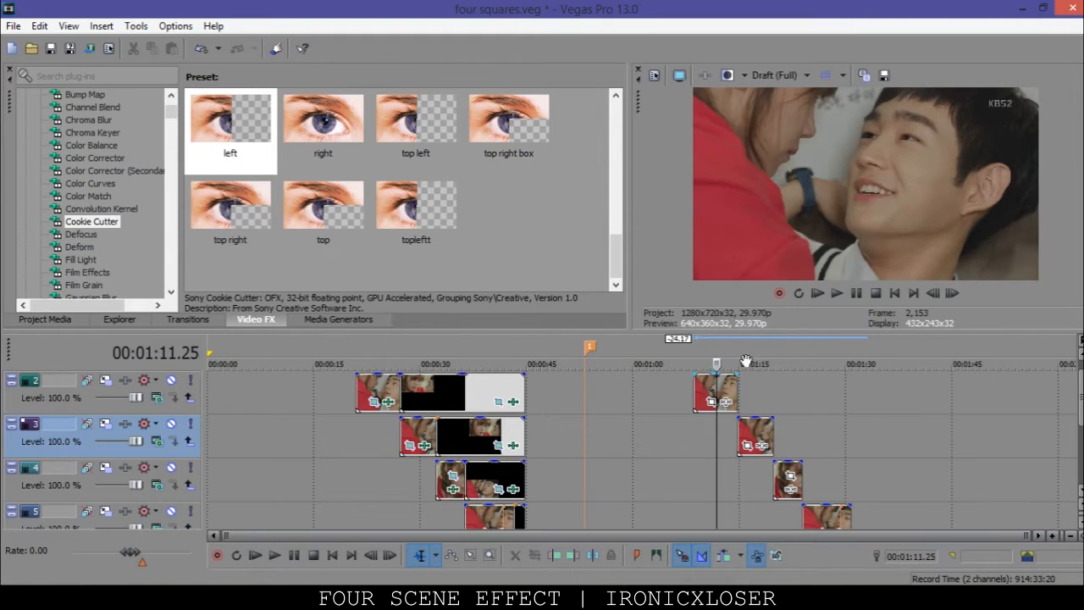
left_click_drag(688, 353, 896, 356)
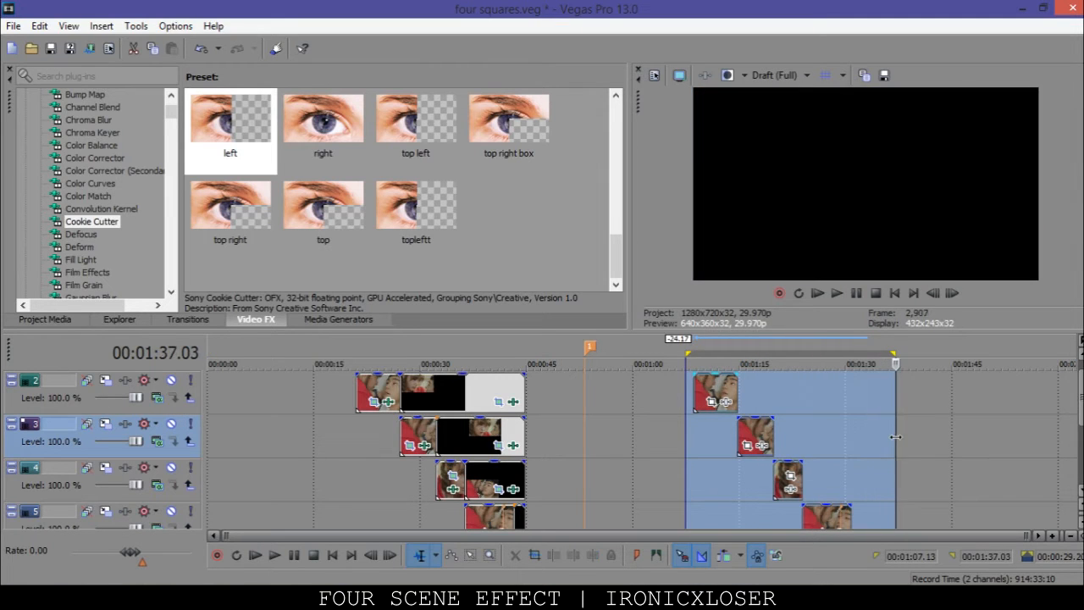
left_click_drag(808, 538, 981, 538)
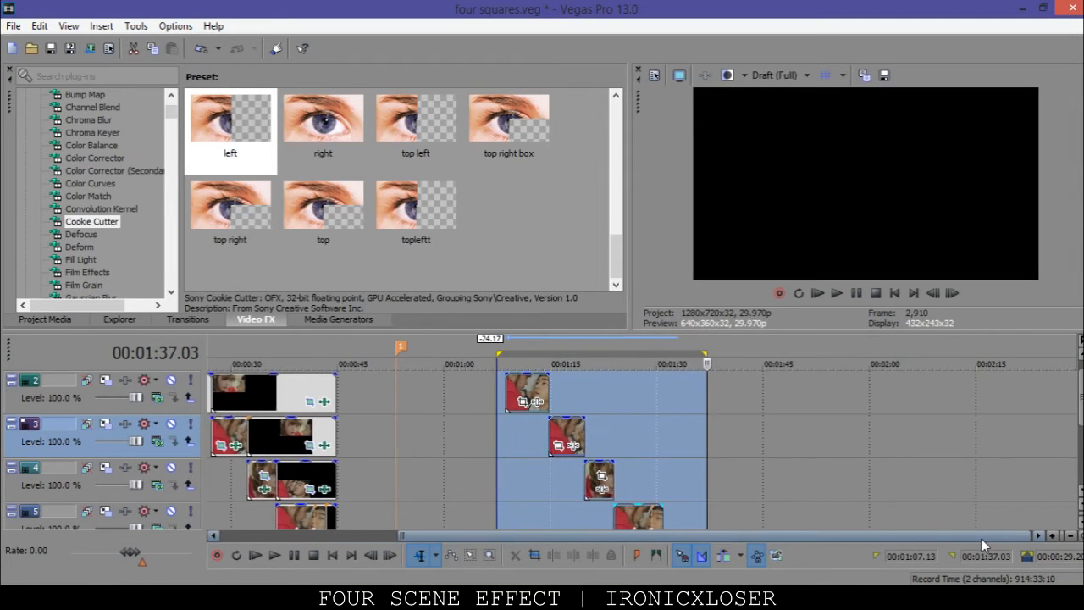
- Show the Grid overlay in the video preview with the unedited track 2 clip displayed
left_click(533, 396)
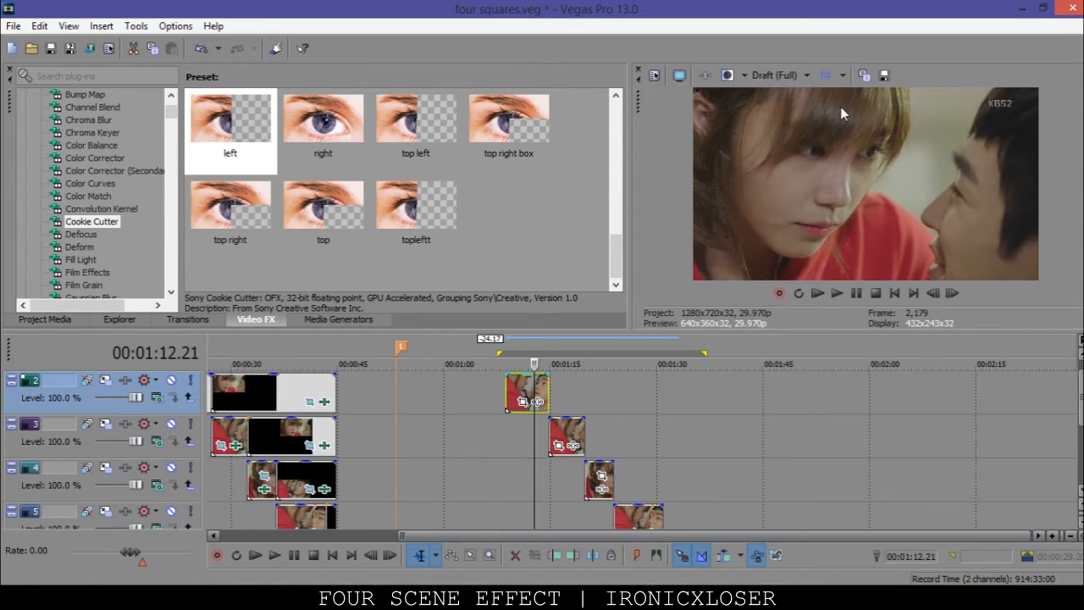
left_click(842, 75)
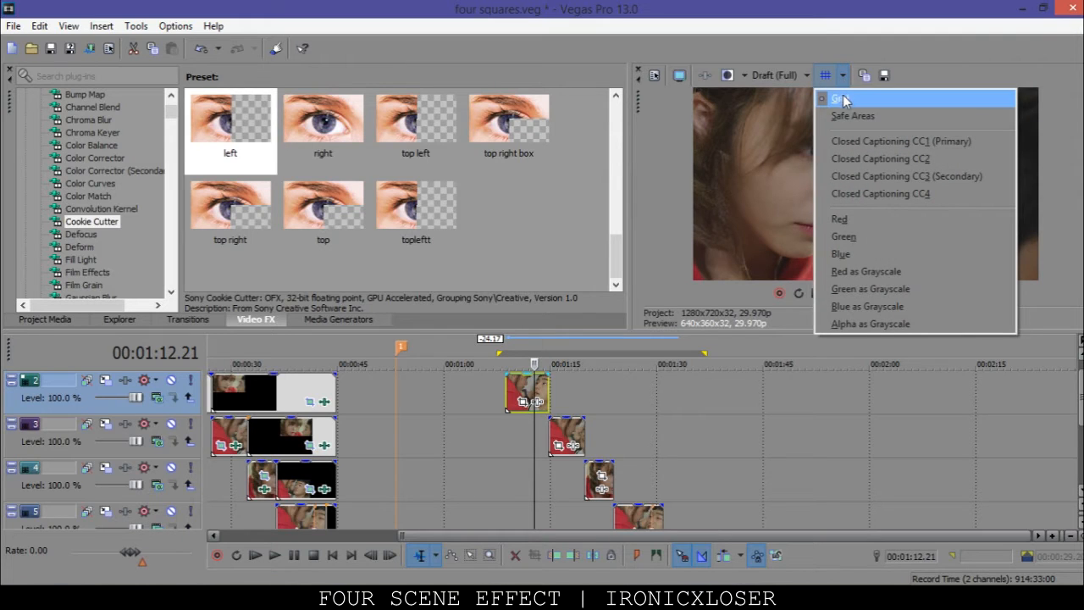
left_click(842, 101)
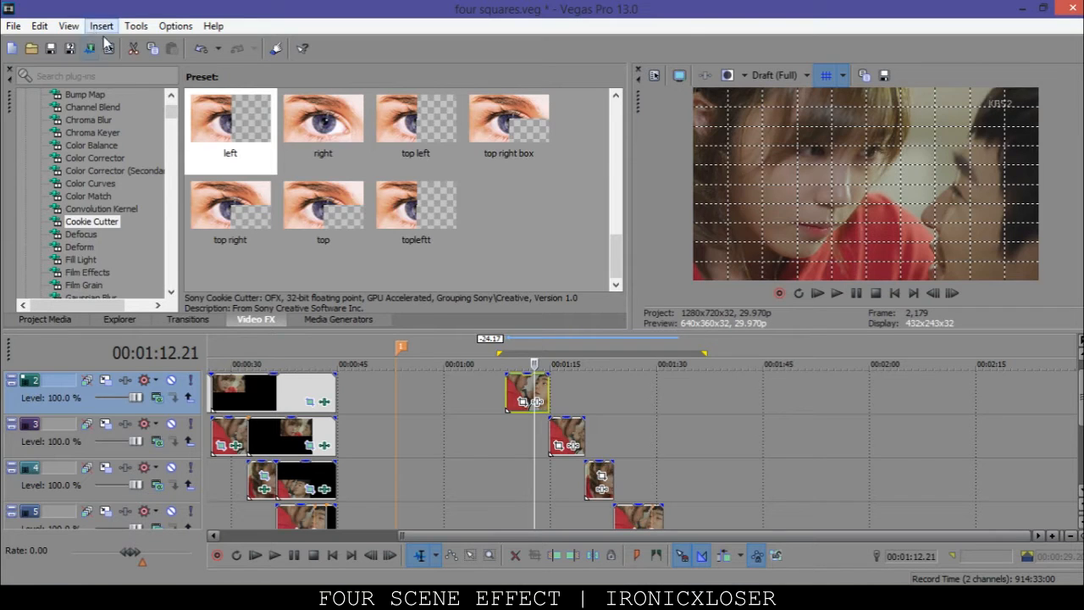
- Apply the Cookie Cutter effect with its (Default) preset to the unedited clip on track 2
left_click(106, 224)
left_click(416, 212)
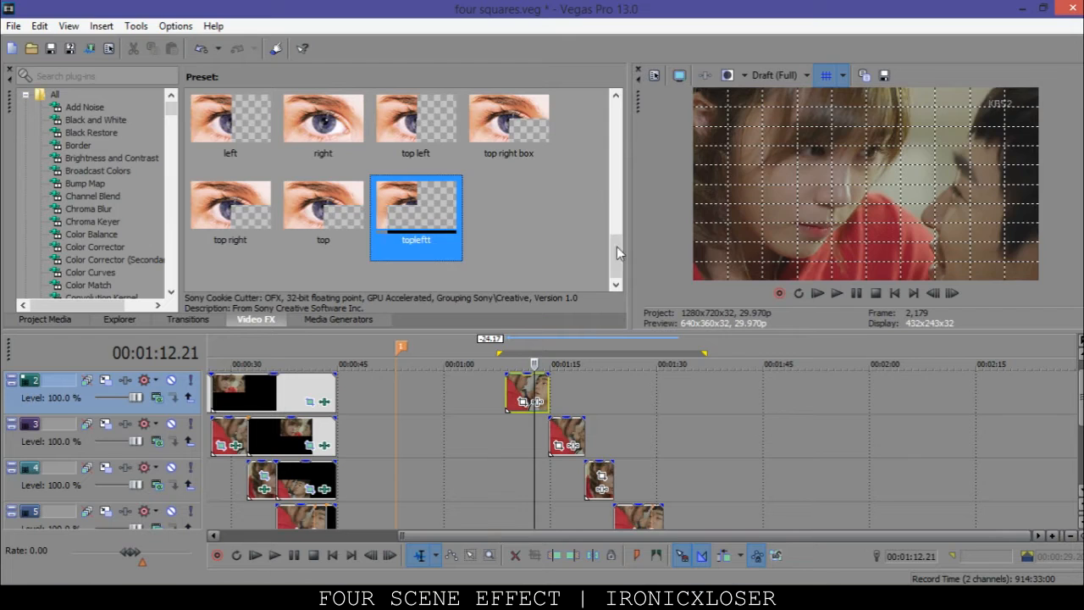
left_click_drag(618, 268, 608, 114)
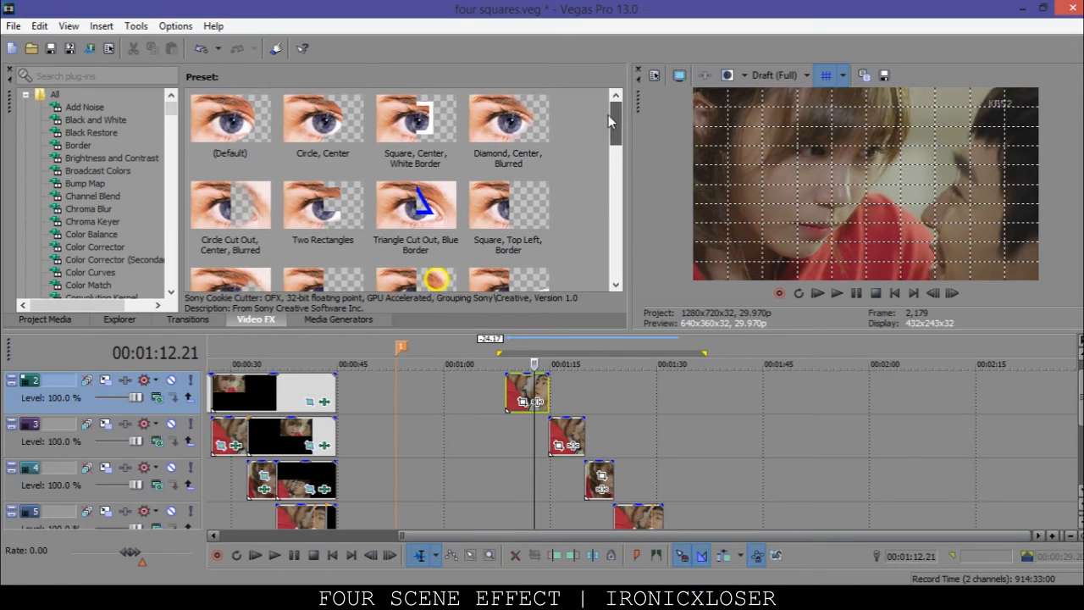
left_click(227, 119)
left_click_drag(227, 118, 516, 385)
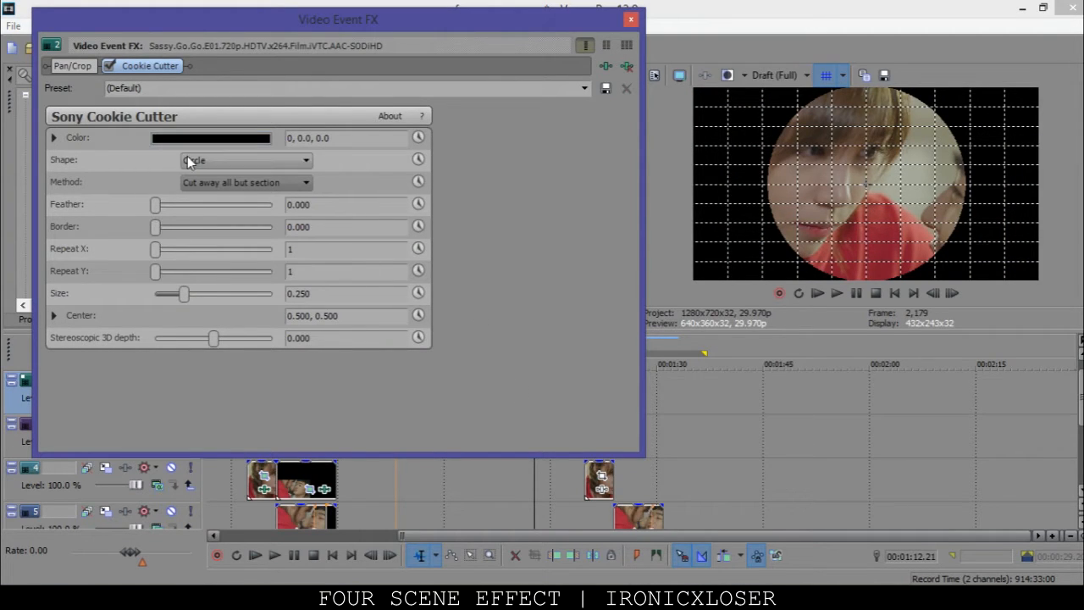
- Set the track 2 clip's Cookie Cutter shape to Rectangle and expose its visual Center control
left_click(246, 160)
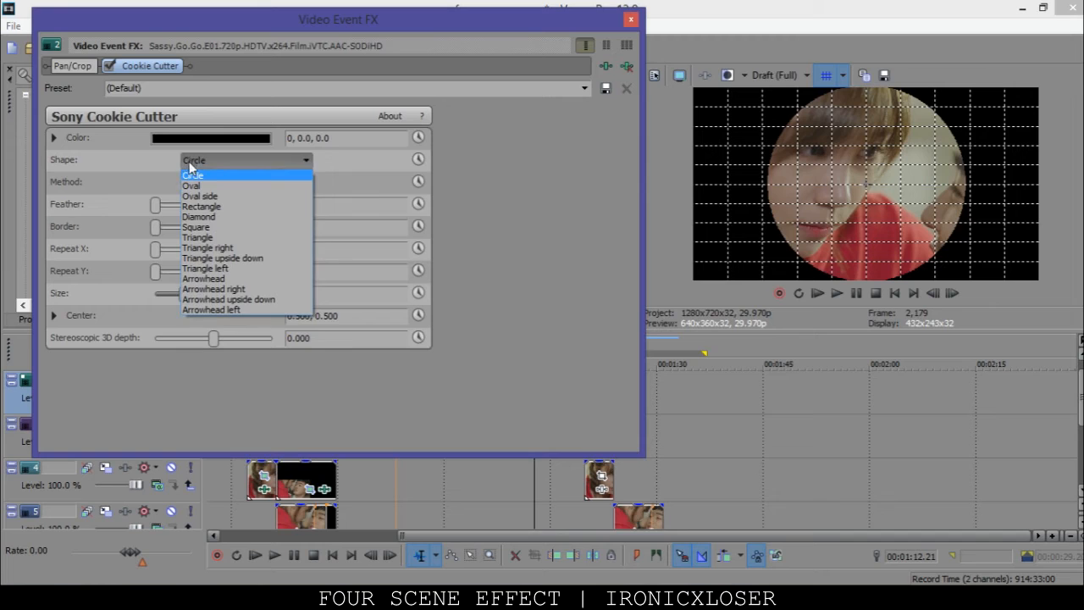
left_click(218, 206)
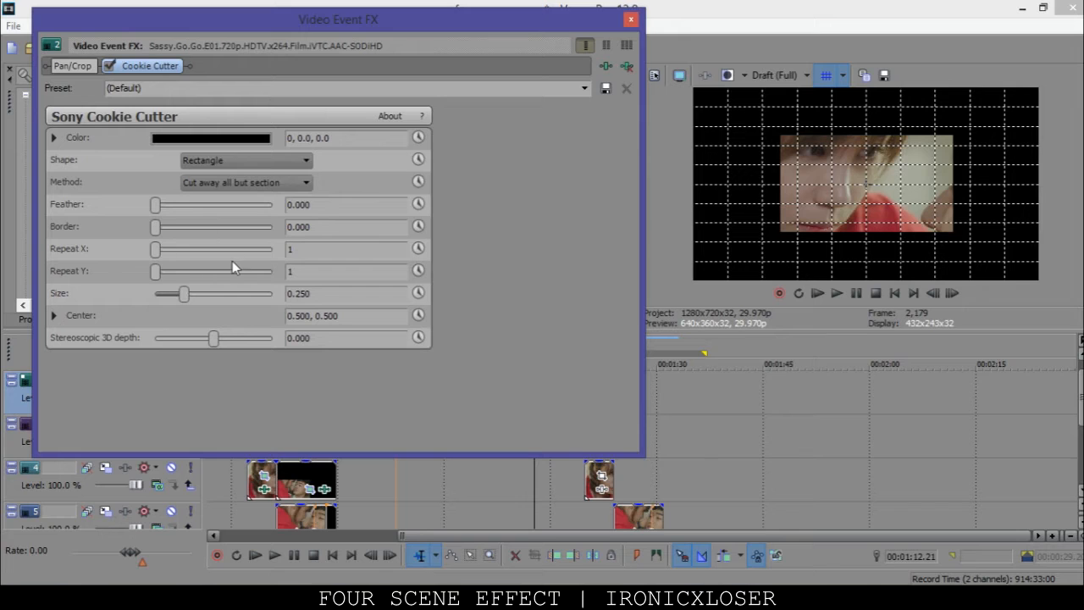
left_click(57, 317)
left_click_drag(433, 24, 405, 19)
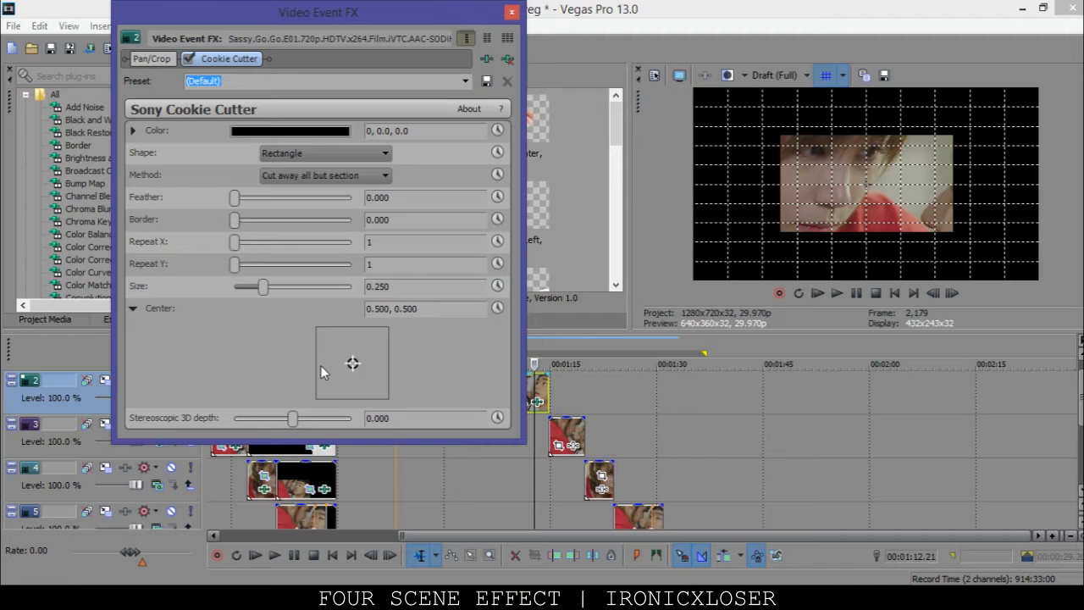
- Try different horizontal centre positions for the rectangle, including 0.076, 0.500 and 0.900
left_click(321, 364)
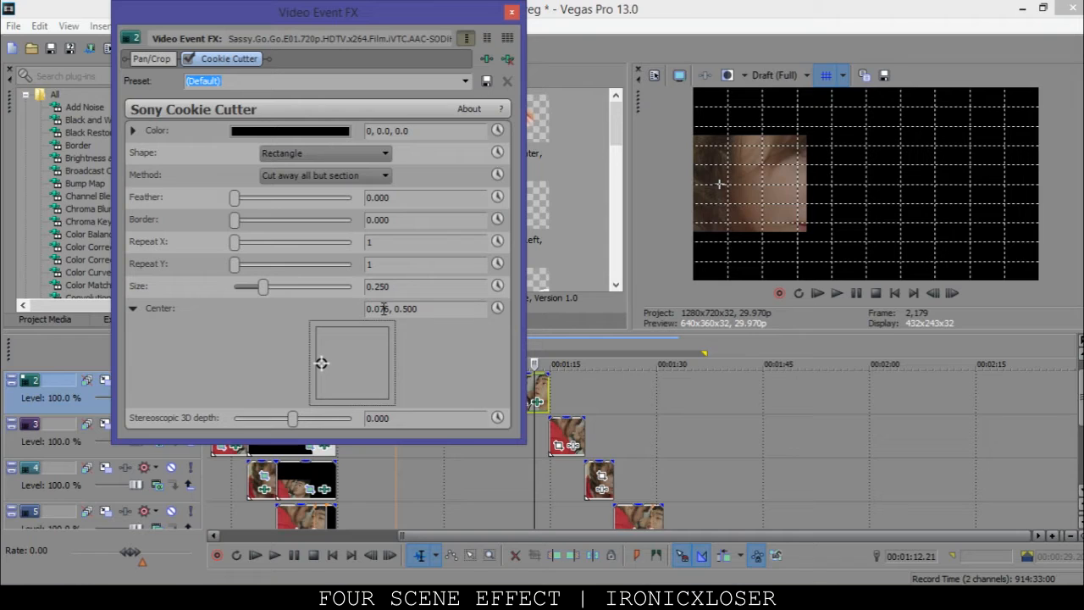
left_click_drag(396, 306, 368, 308)
left_click_drag(399, 309, 432, 311)
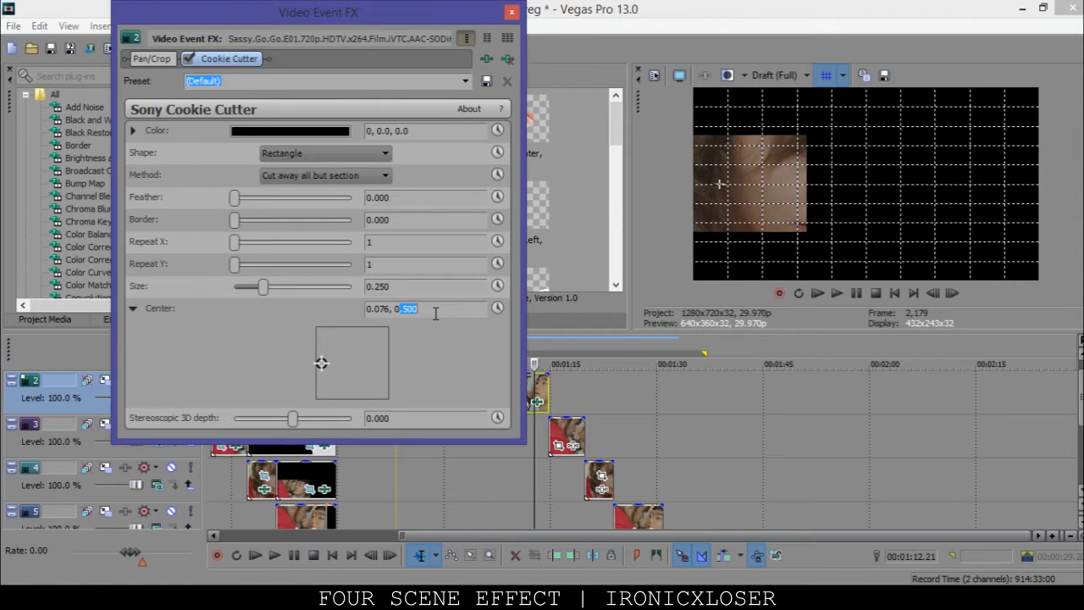
left_click_drag(384, 308, 376, 309)
type("500")
key("Return")
left_click_drag(387, 310, 372, 308)
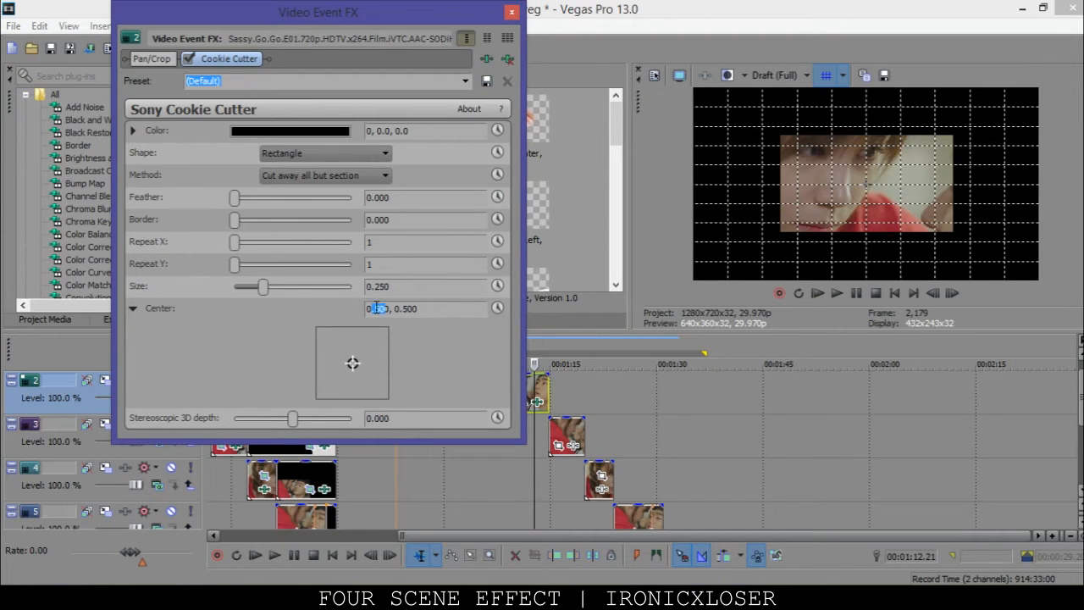
type("900")
- Try the rectangle's centre at 0.000, 1.000 in the frame's corner and at 0.600, 0.000 along the bottom edge
left_click_drag(352, 363, 315, 327)
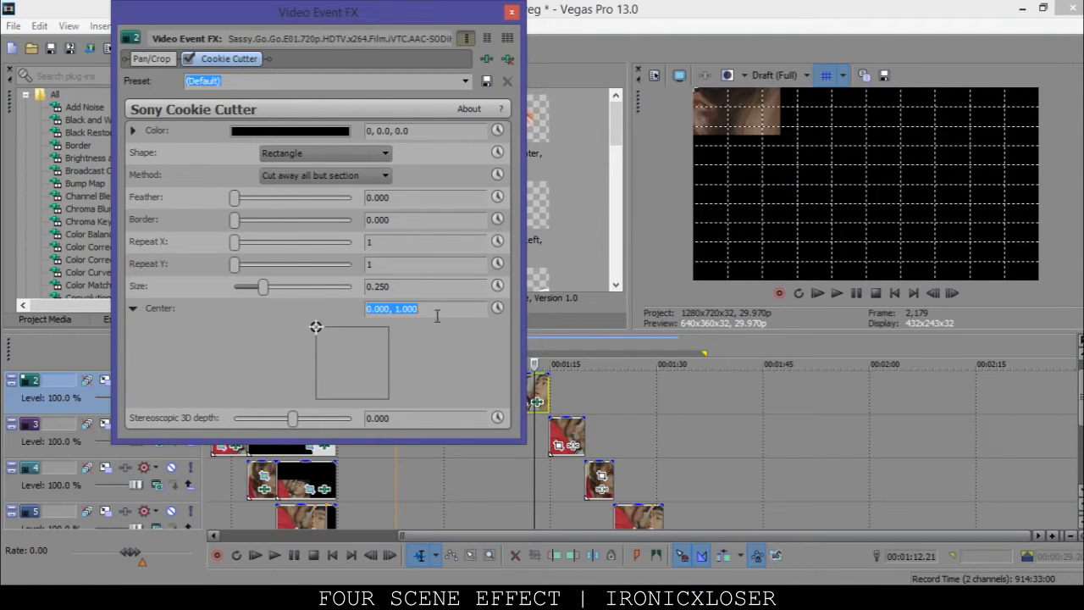
left_click_drag(395, 309, 376, 308)
type("600")
key("Return")
left_click(420, 308)
left_click_drag(395, 308, 426, 307)
type("0.")
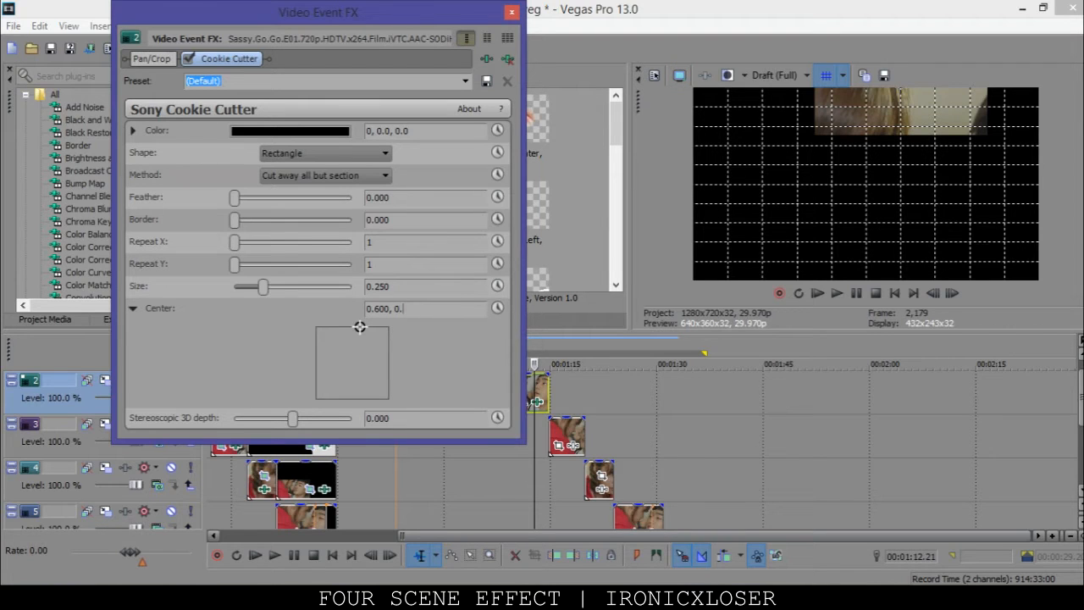
type("0")
key("Return")
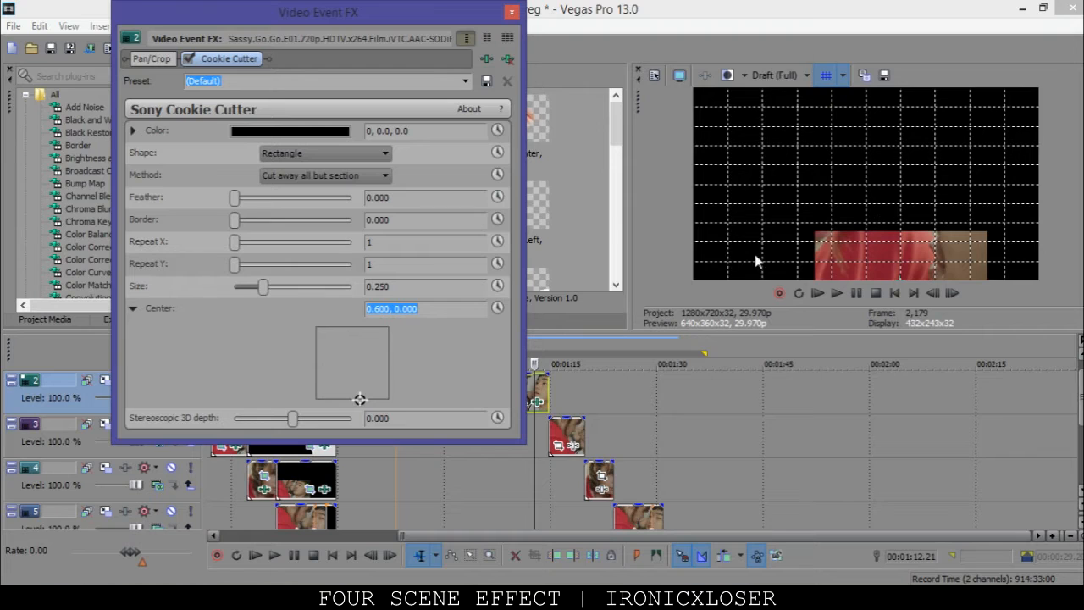
left_click_drag(390, 308, 374, 307)
type("600")
key("Return")
- Set the rectangle's centre to 0.250, 0.750 so it fills the frame's top-left quarter
left_click_drag(392, 309, 375, 306)
type("250")
key("Return")
left_click(414, 308)
left_click_drag(403, 308, 423, 309)
type("75")
type("0")
key("Return")
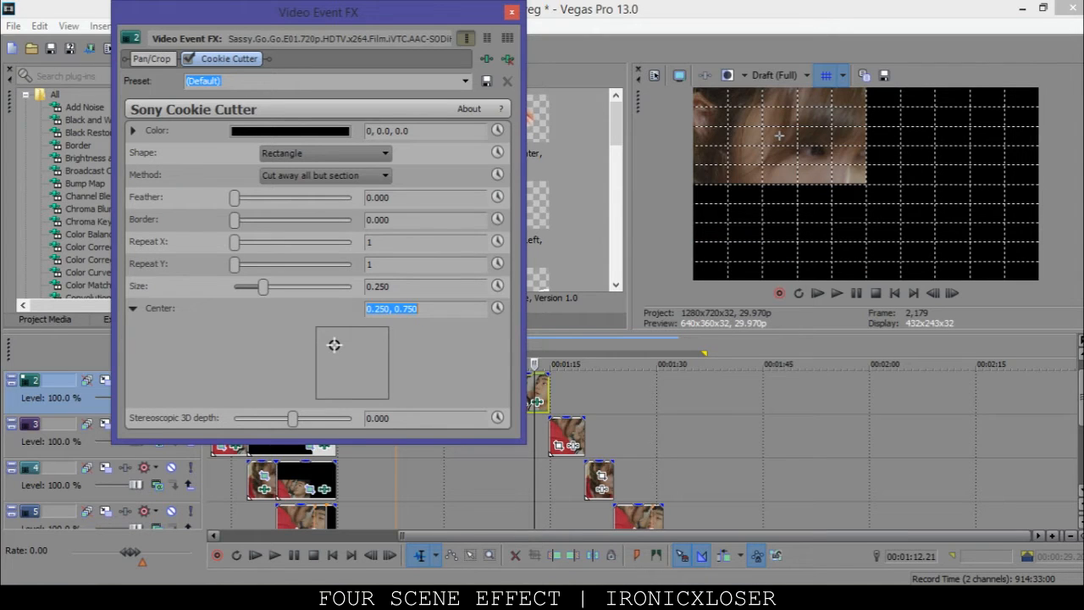
- Look through the saved Cookie Cutter presets without choosing one, and close the track 2 clip's effect settings
left_click(443, 79)
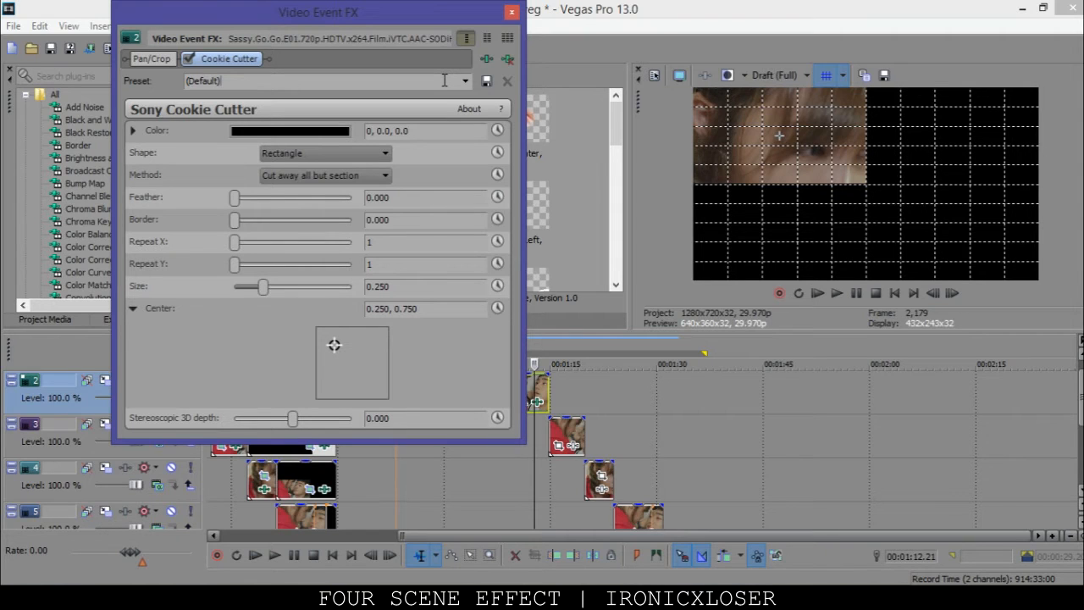
left_click(466, 82)
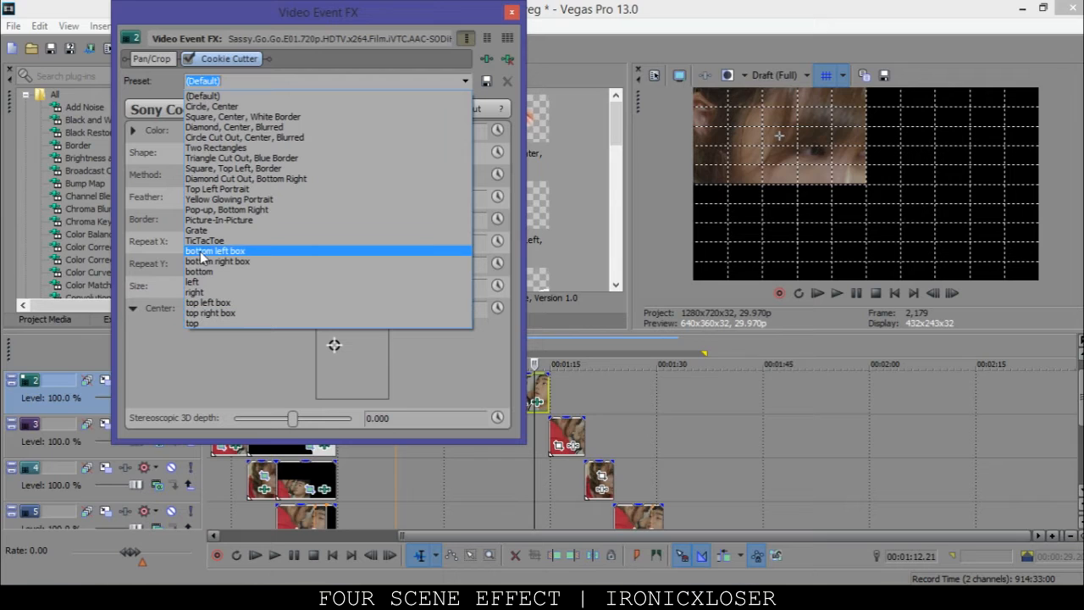
left_click(360, 17)
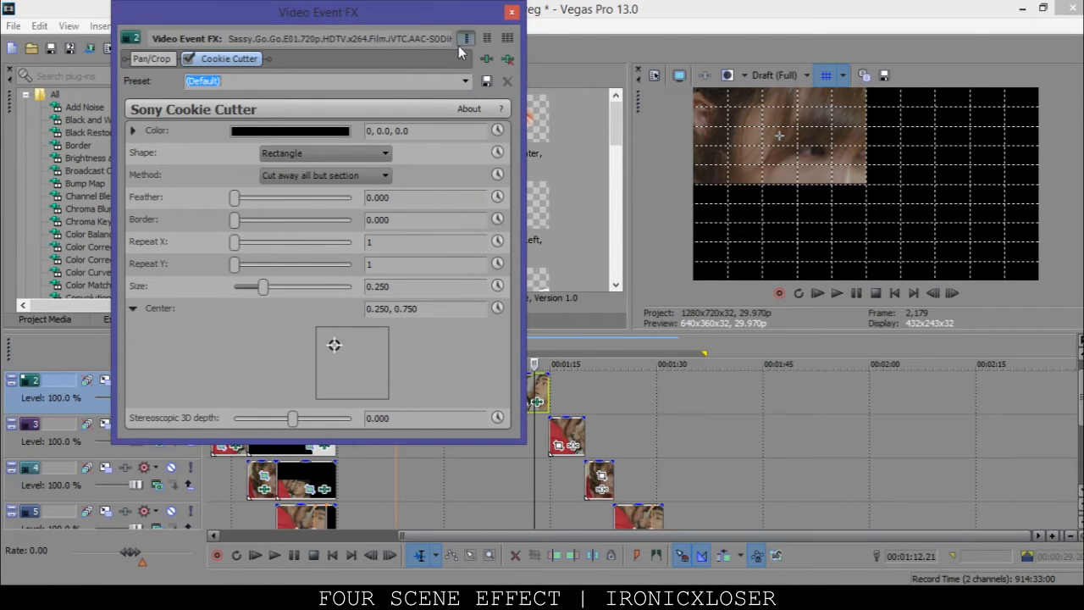
left_click(511, 12)
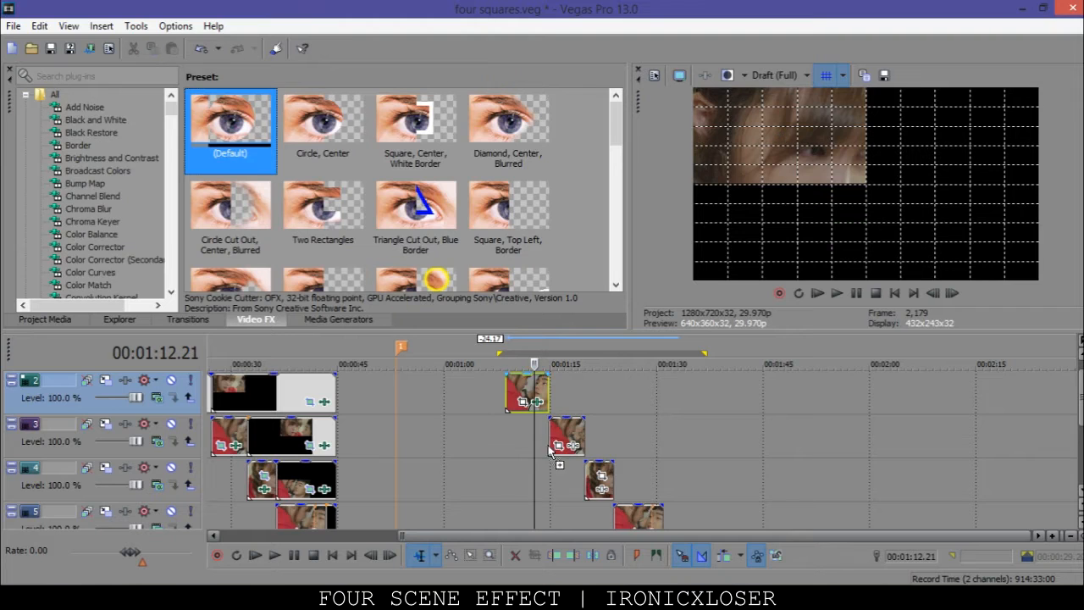
- Apply the default Cookie Cutter to the unedited clip on track 3 and set its shape to Rectangle
left_click(574, 445)
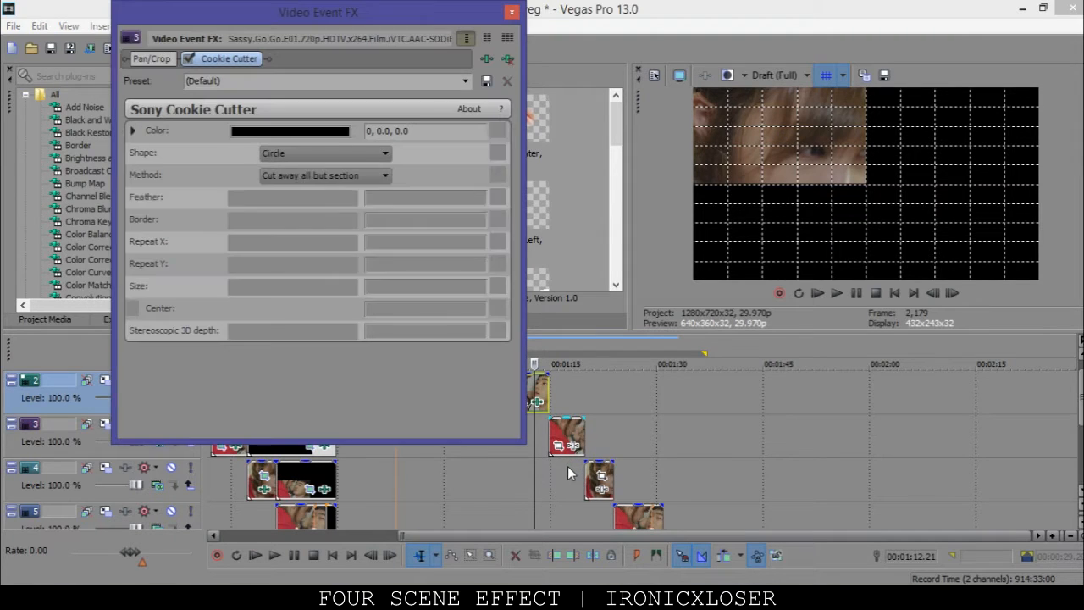
left_click(572, 461)
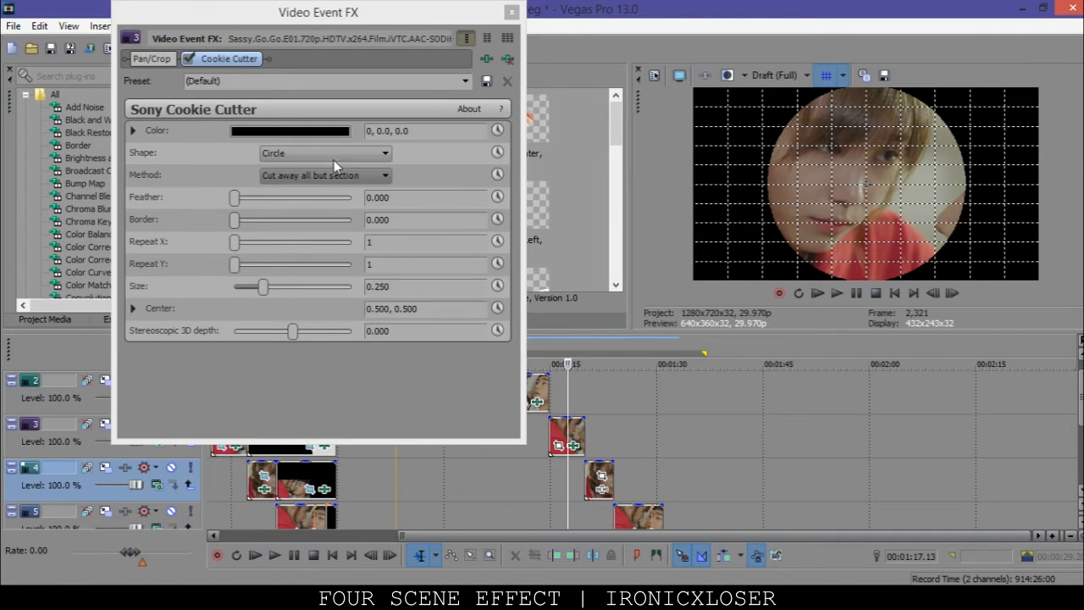
left_click(356, 154)
left_click(309, 199)
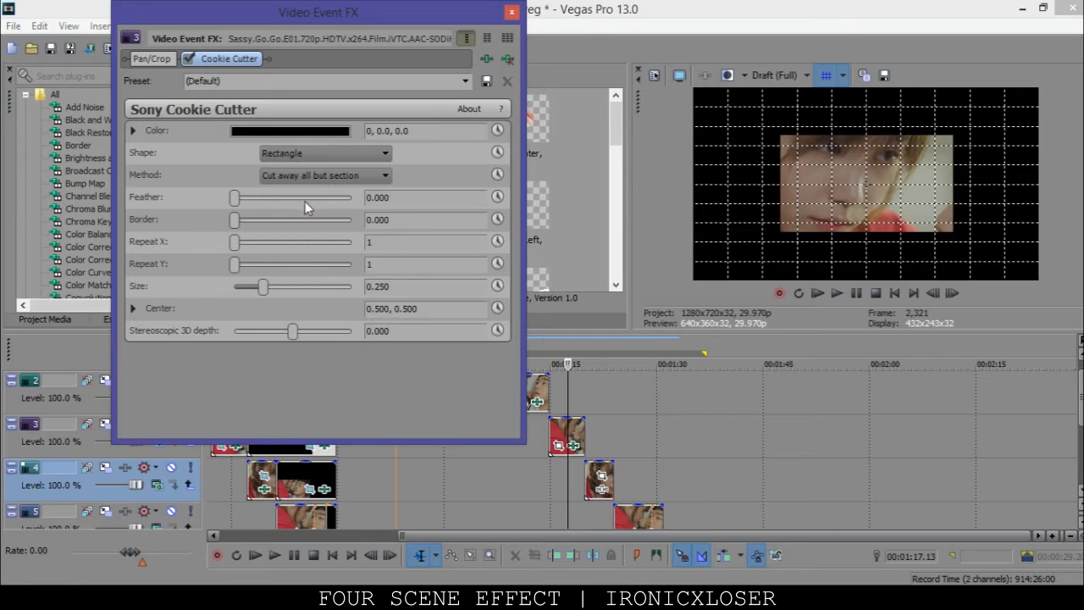
- Set the vertical centre of the track 3 clip's rectangle to 0.750
left_click(133, 309)
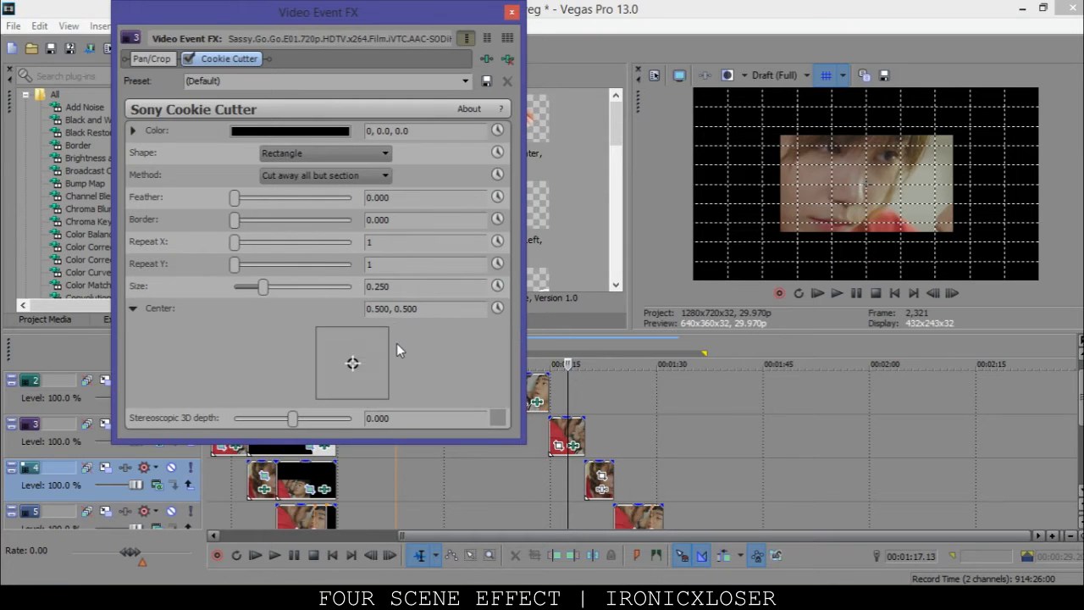
left_click_drag(403, 308, 417, 309)
type("750")
key("Return")
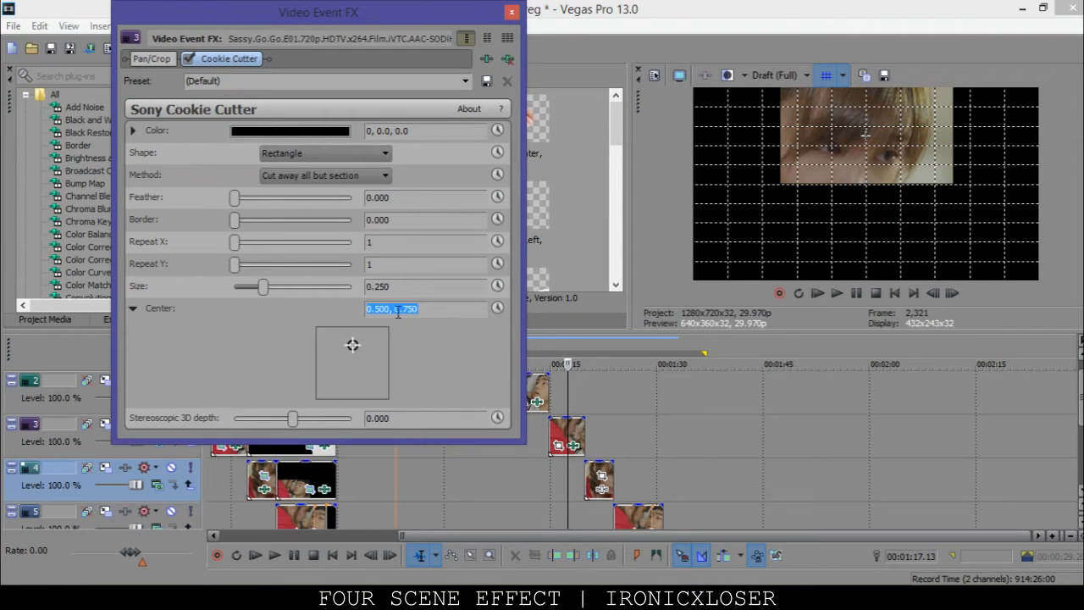
- Try a horizontal centre of 0.600 for the track 3 clip's rectangle
left_click(376, 308)
left_click_drag(380, 308, 375, 308)
type("6")
key("Return")
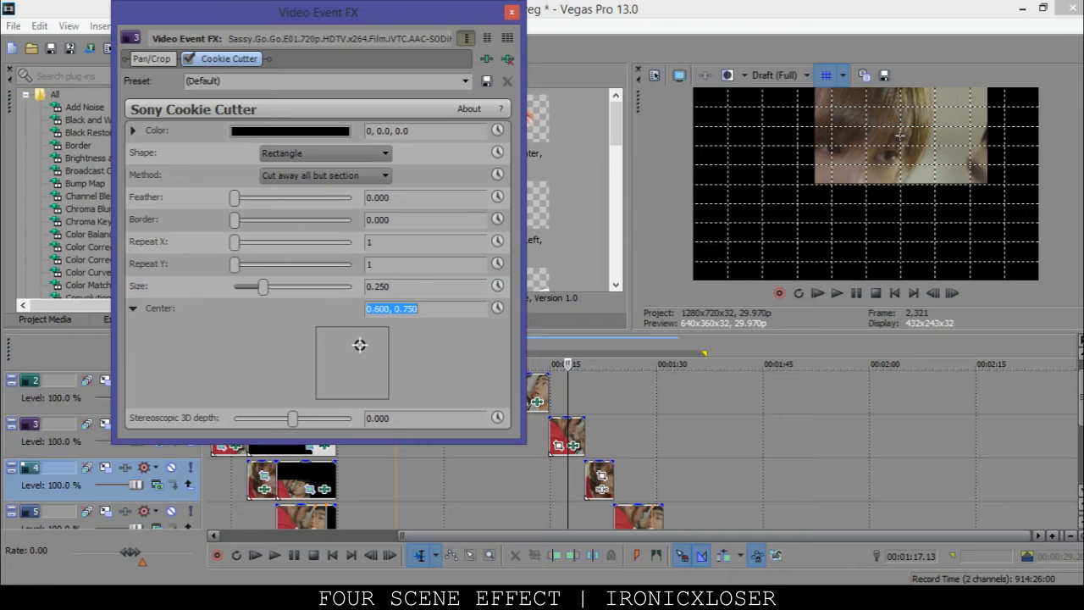
- Set the horizontal centre of the track 3 clip's rectangle to 0.750 and close its effect settings
left_click(394, 308)
left_click_drag(380, 308, 375, 309)
type("7")
key("Return")
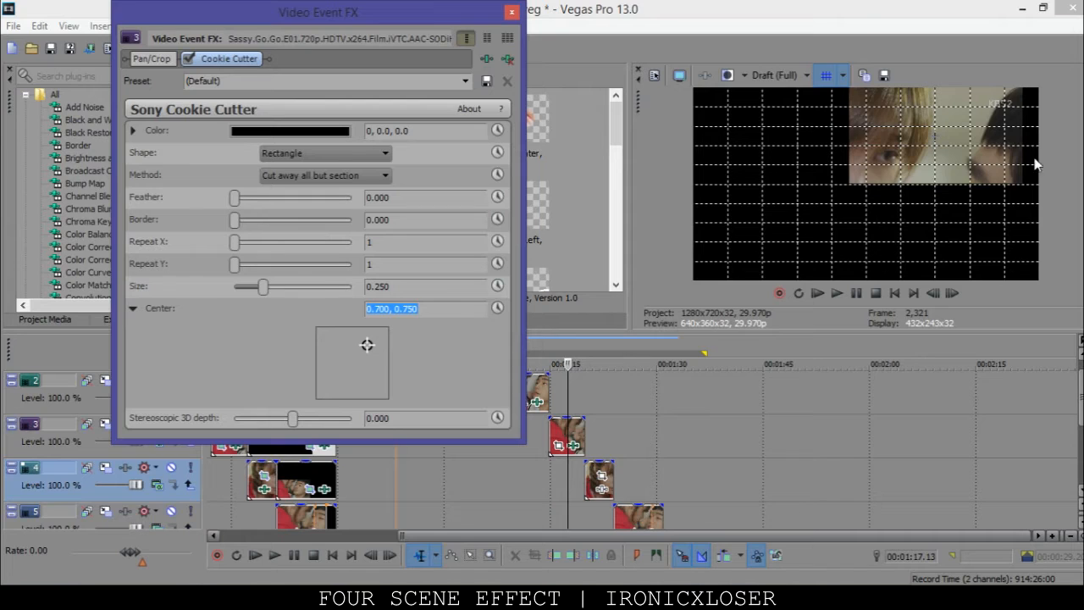
left_click_drag(381, 308, 384, 308)
type("5")
key("Return")
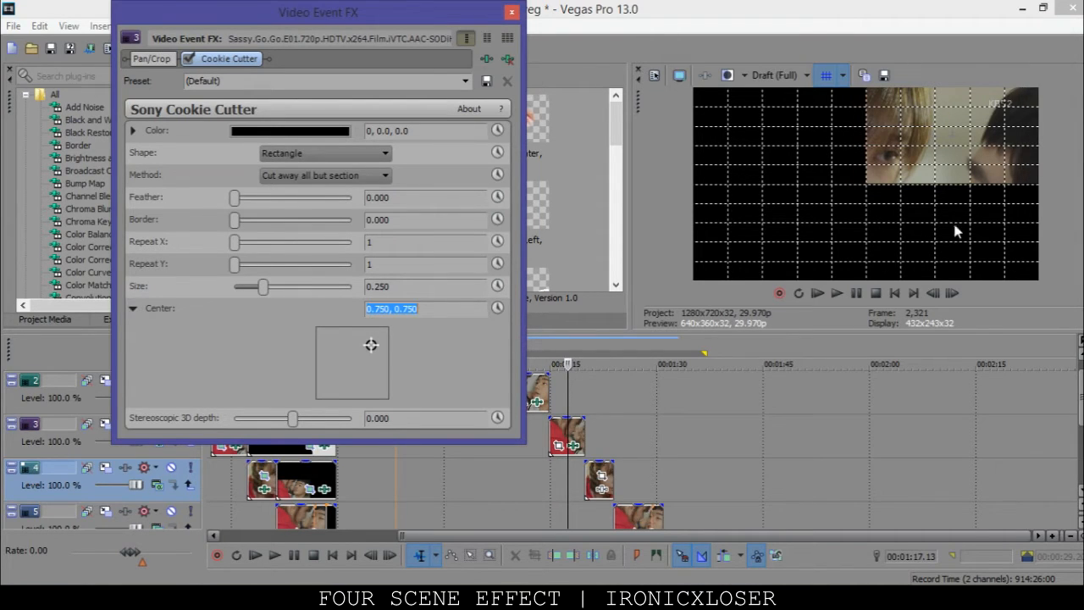
left_click(344, 78)
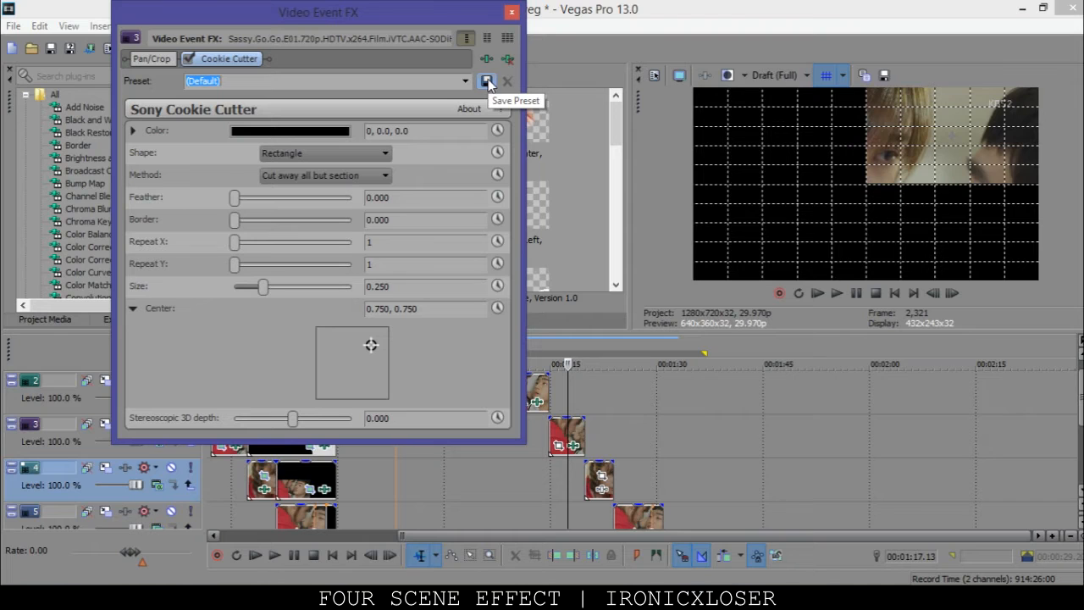
left_click(511, 12)
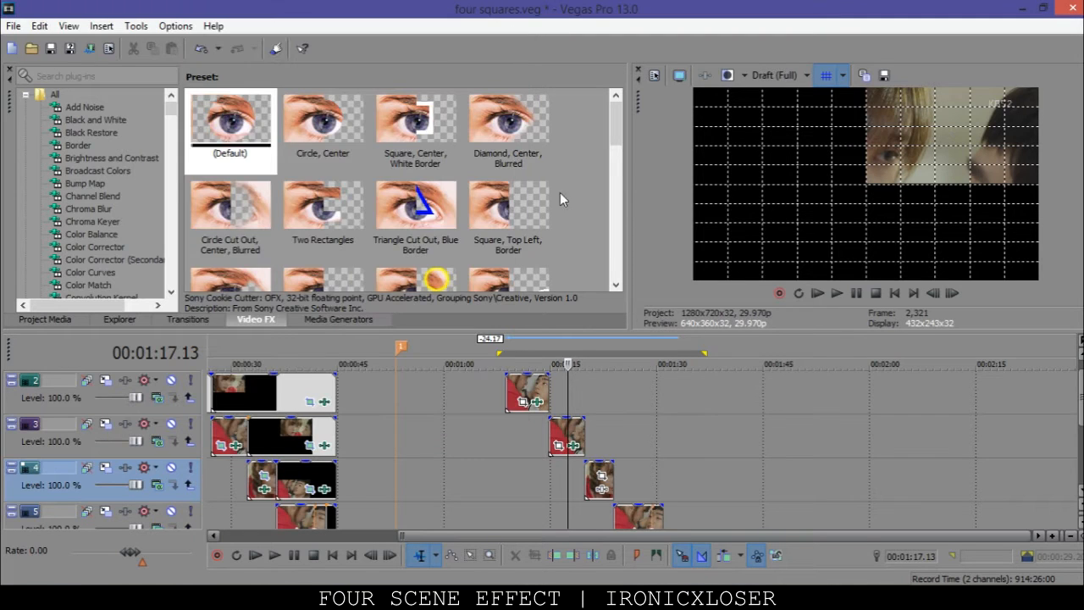
- Apply the default Cookie Cutter to the unedited clip on track 4 and set its shape to Rectangle
left_click(597, 514)
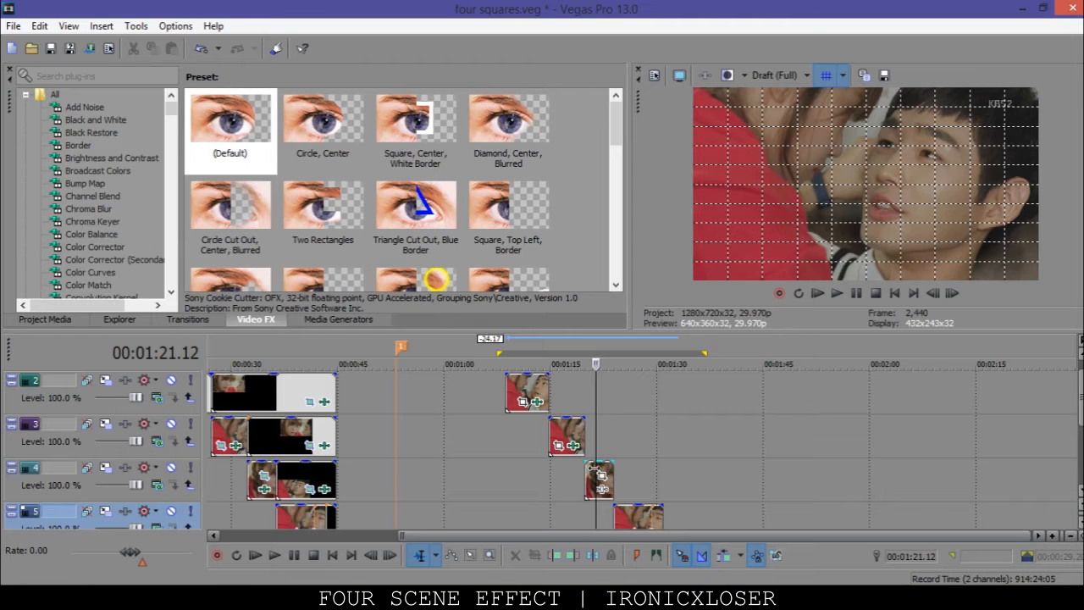
left_click_drag(203, 144, 593, 482)
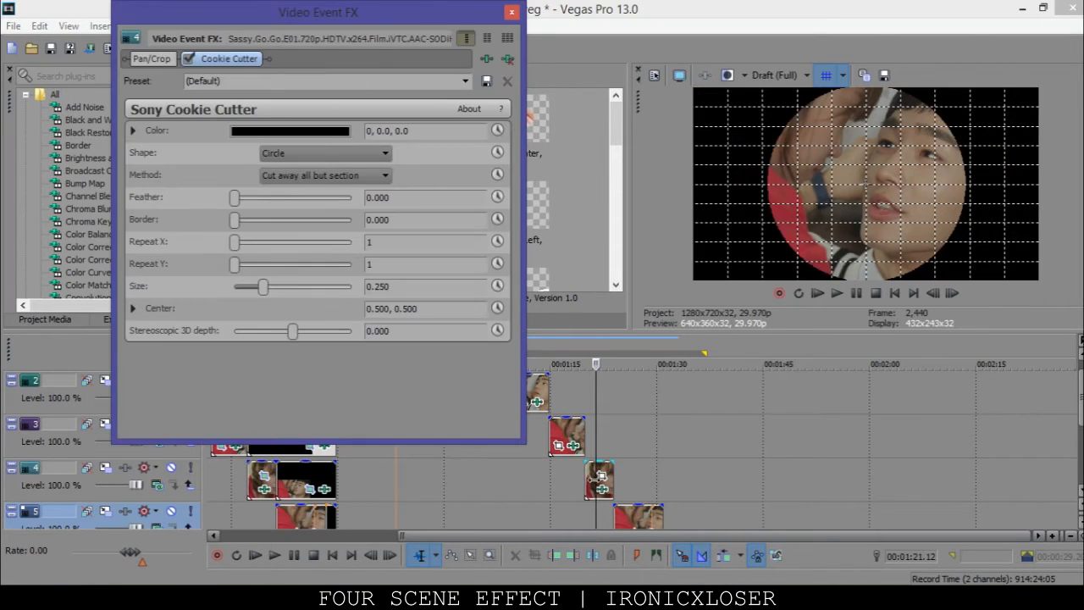
left_click(331, 156)
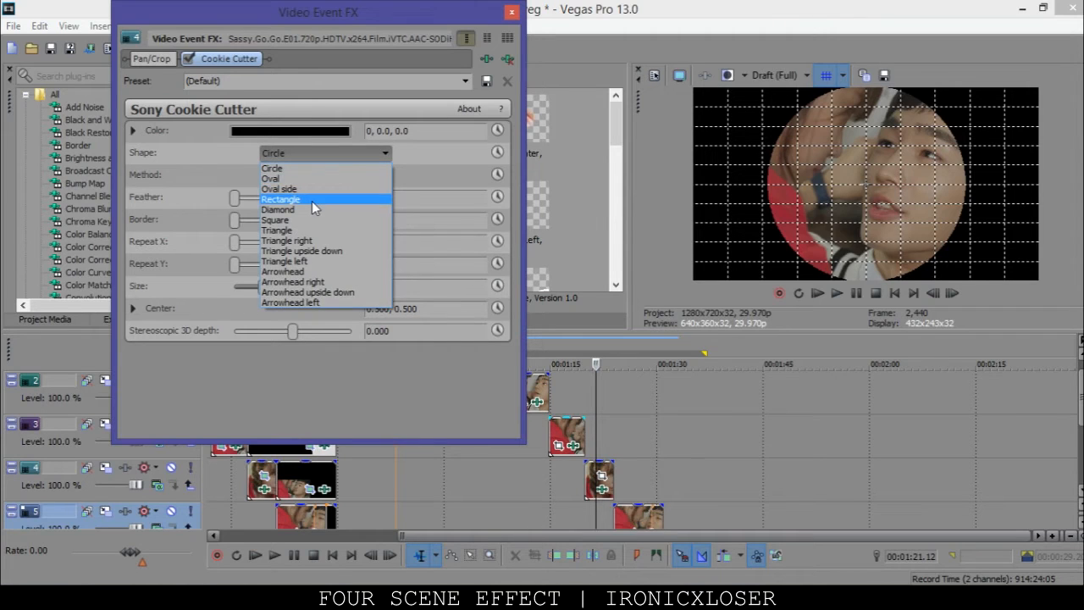
left_click(312, 201)
- Set the horizontal centre of the track 4 clip's rectangle to 0.250
left_click(133, 309)
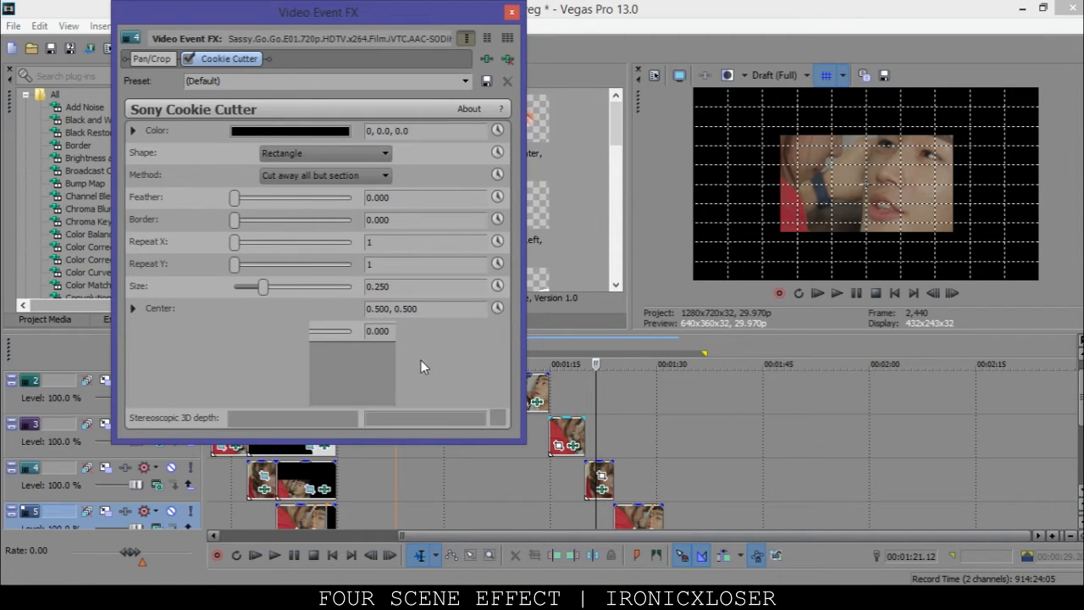
left_click_drag(389, 308, 377, 308)
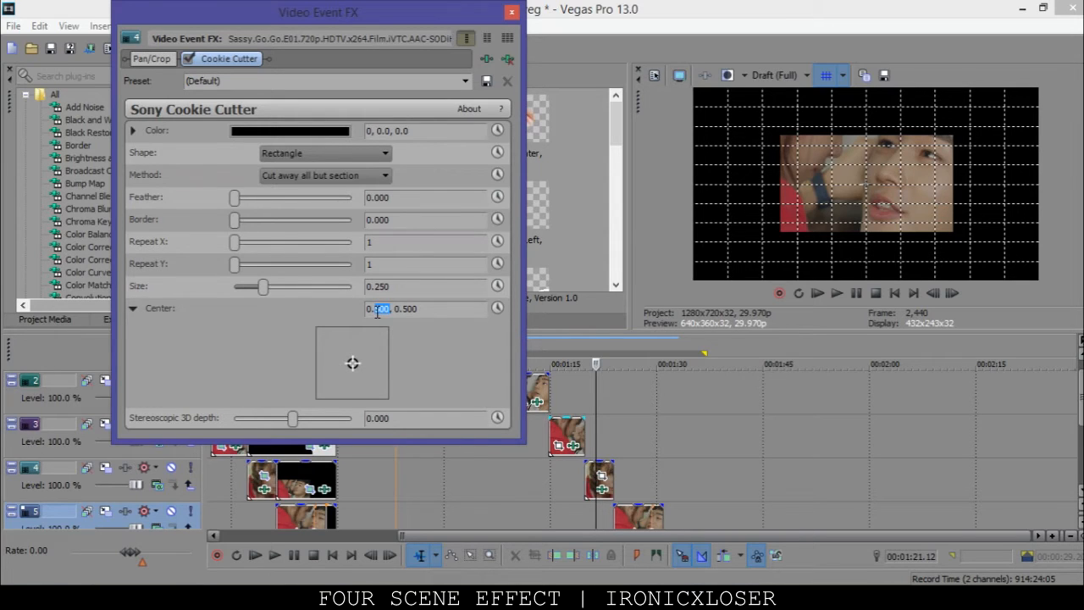
type("25")
key("Return")
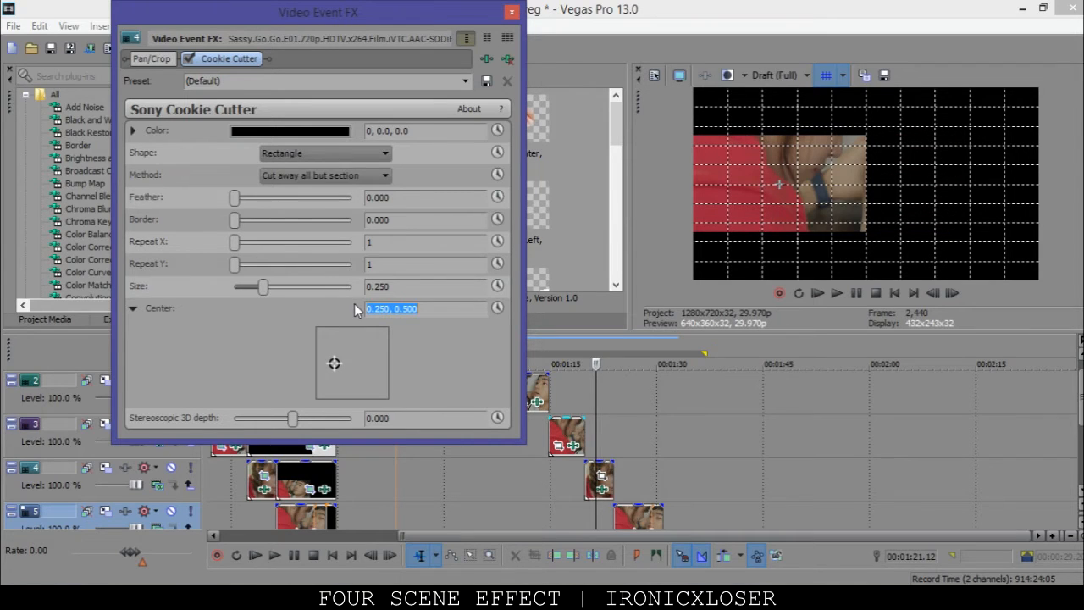
- Try vertical centres of 0.200 and 0.225 for the track 4 clip's rectangle
left_click(404, 308)
type("2")
key("Return")
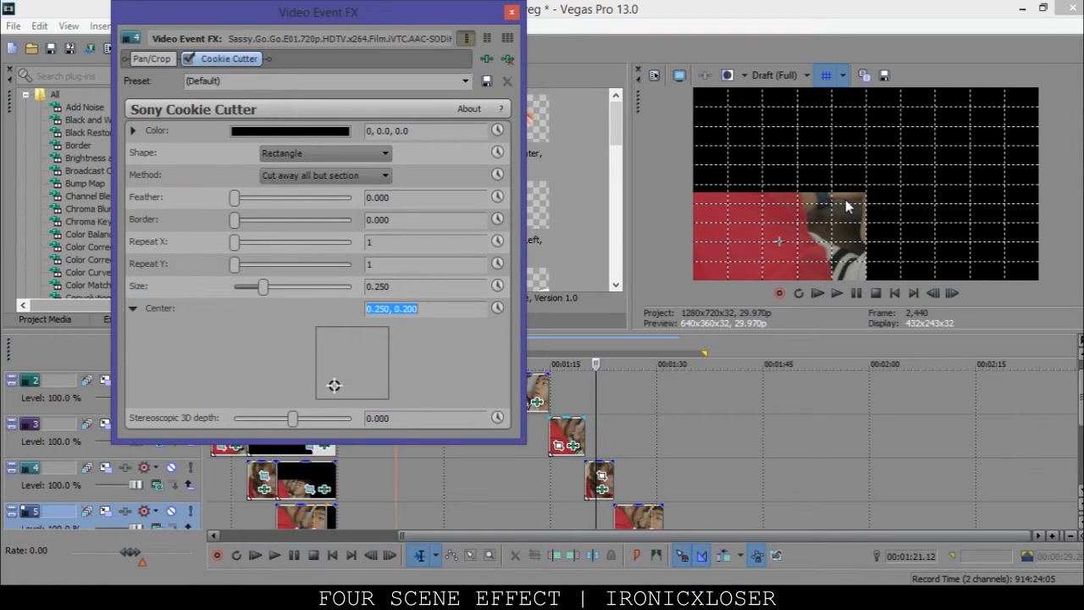
left_click_drag(408, 310, 417, 312)
type("25")
key("Return")
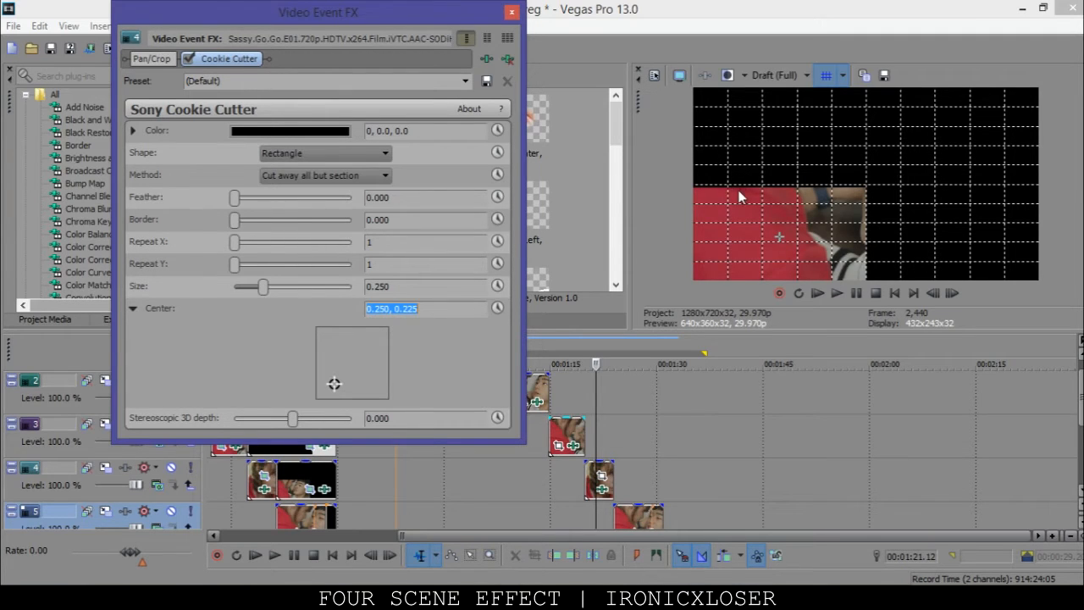
- Set the vertical centre of the track 4 clip's rectangle to 0.250 and close its effect settings
left_click_drag(408, 308, 421, 307)
type("50")
key("Return")
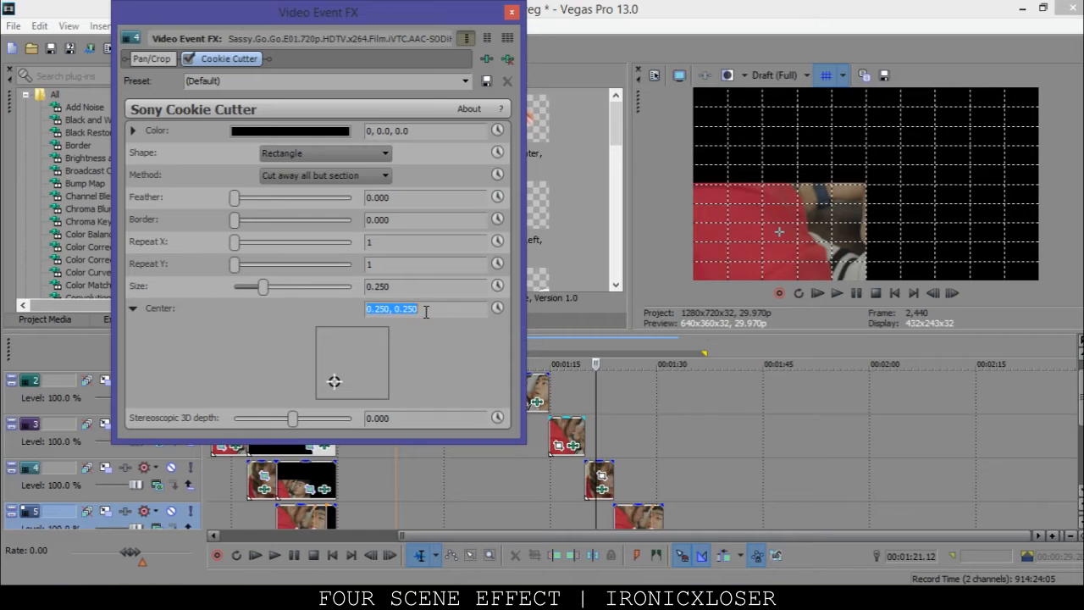
left_click(405, 81)
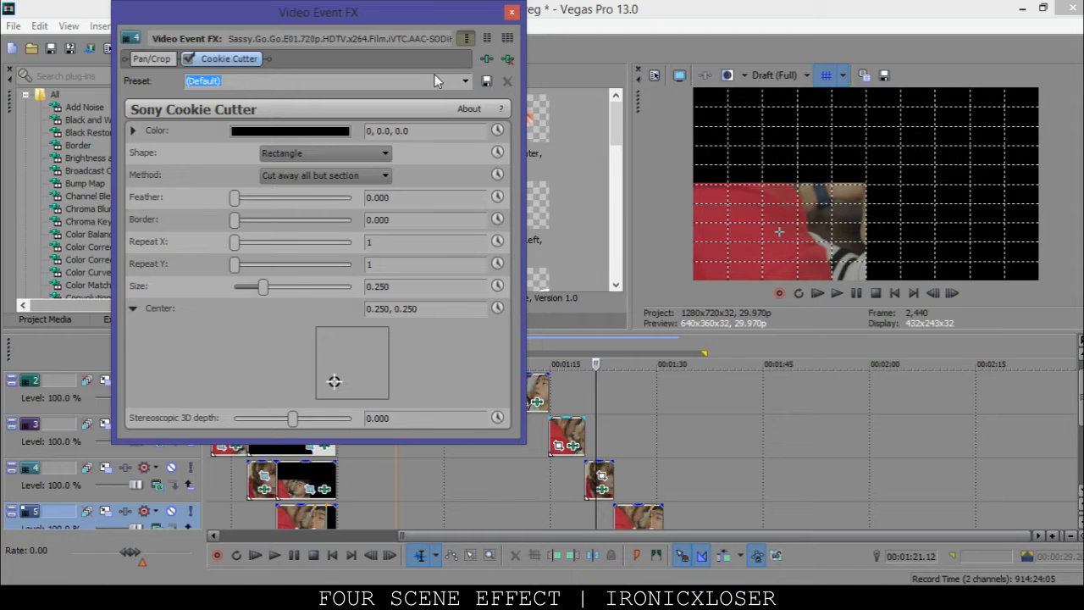
left_click(511, 13)
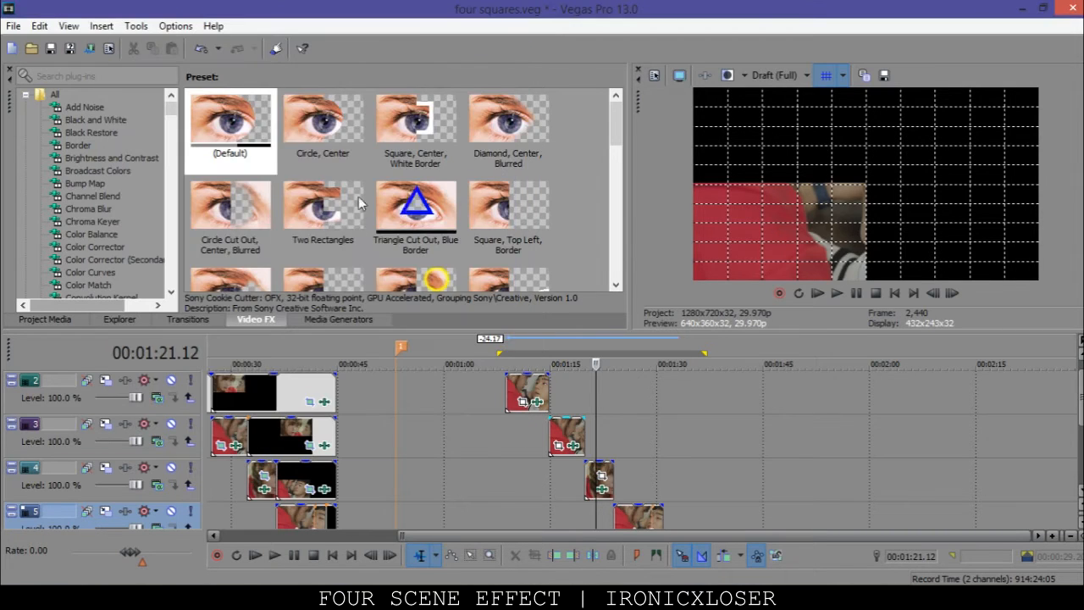
- Apply the default Cookie Cutter to the unedited clip on track 5 and set its shape to Rectangle
left_click(639, 520)
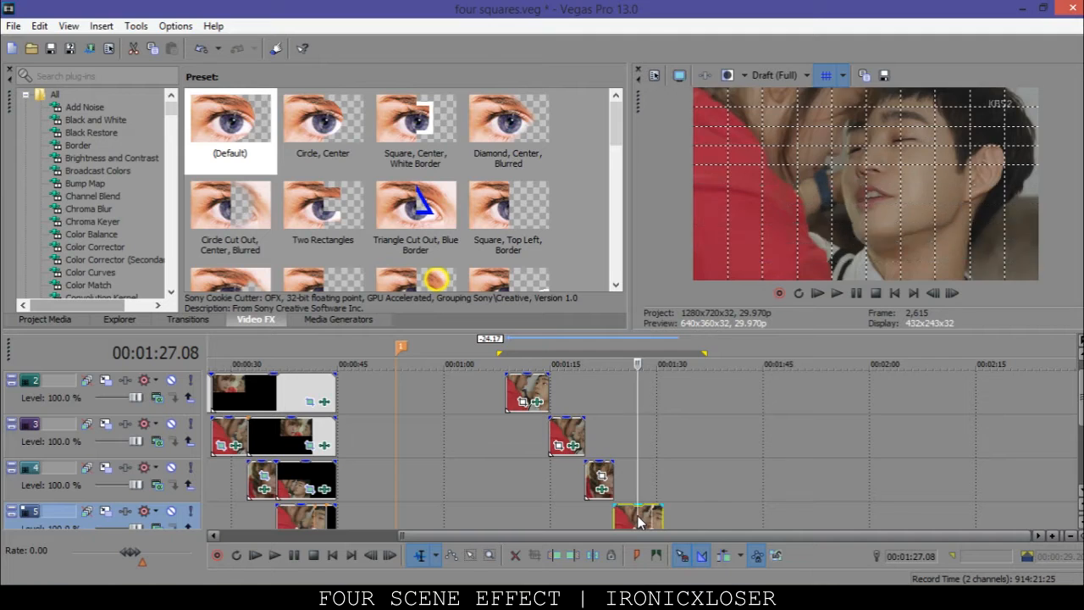
left_click_drag(225, 125, 638, 518)
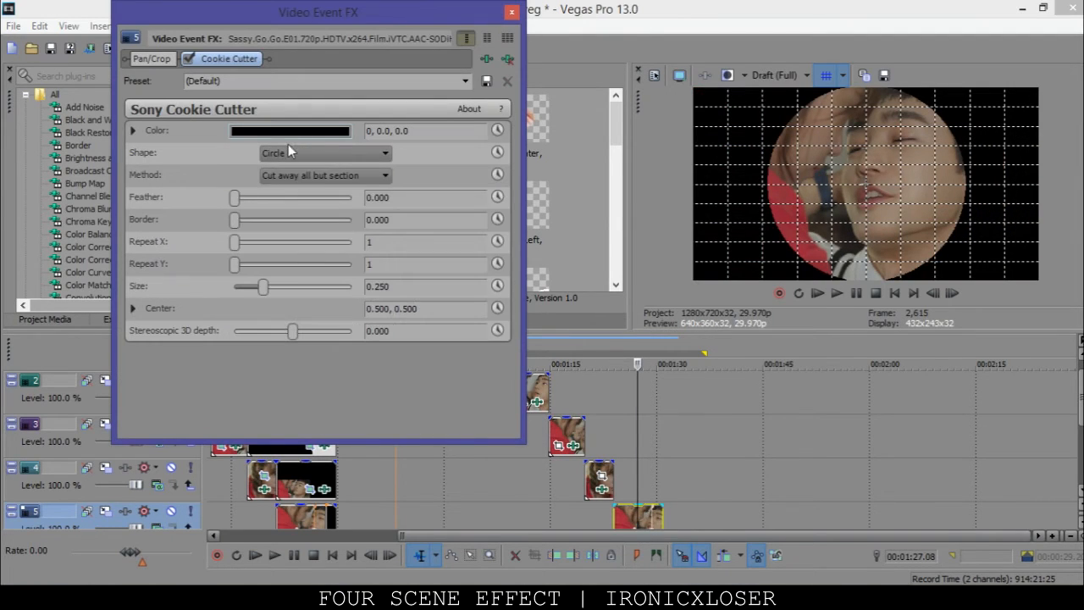
left_click(283, 153)
left_click(272, 209)
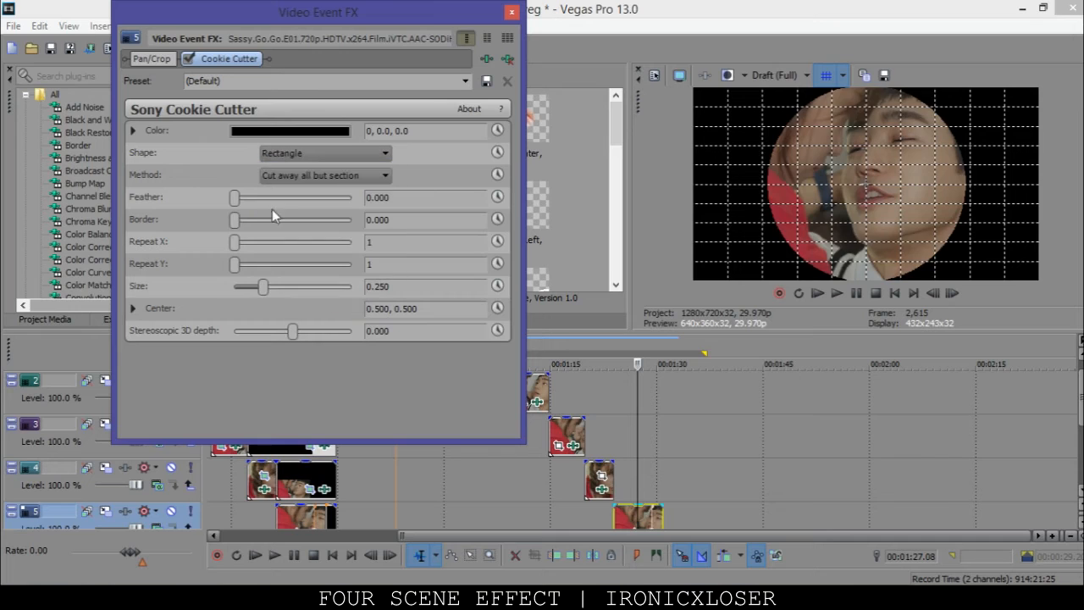
- Set the vertical centre of the track 5 clip's rectangle to 0.250
left_click(133, 308)
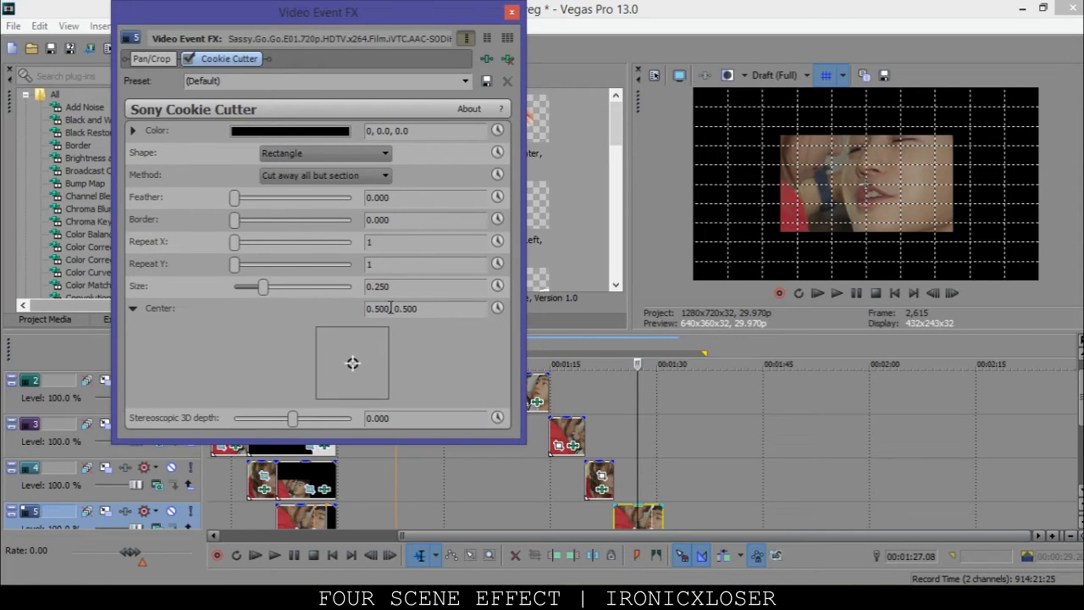
left_click_drag(390, 310, 375, 310)
left_click_drag(395, 310, 425, 315)
type("250")
key("Return")
- Set the horizontal centre of the track 5 clip's rectangle to 0.750, matching the track 3 clip's side, and close its effect settings
left_click(382, 311)
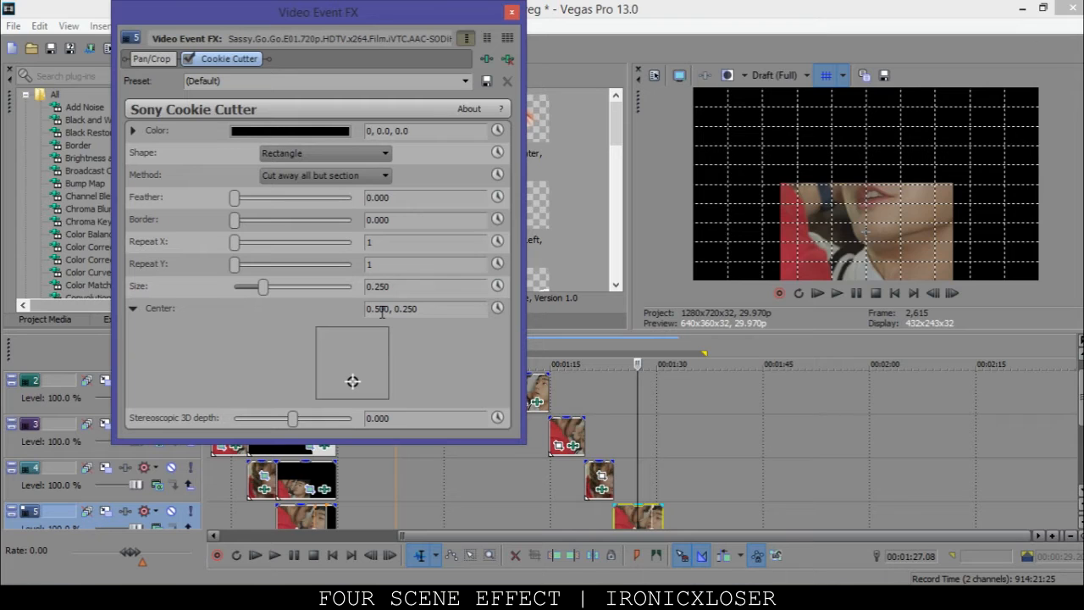
left_click(558, 437)
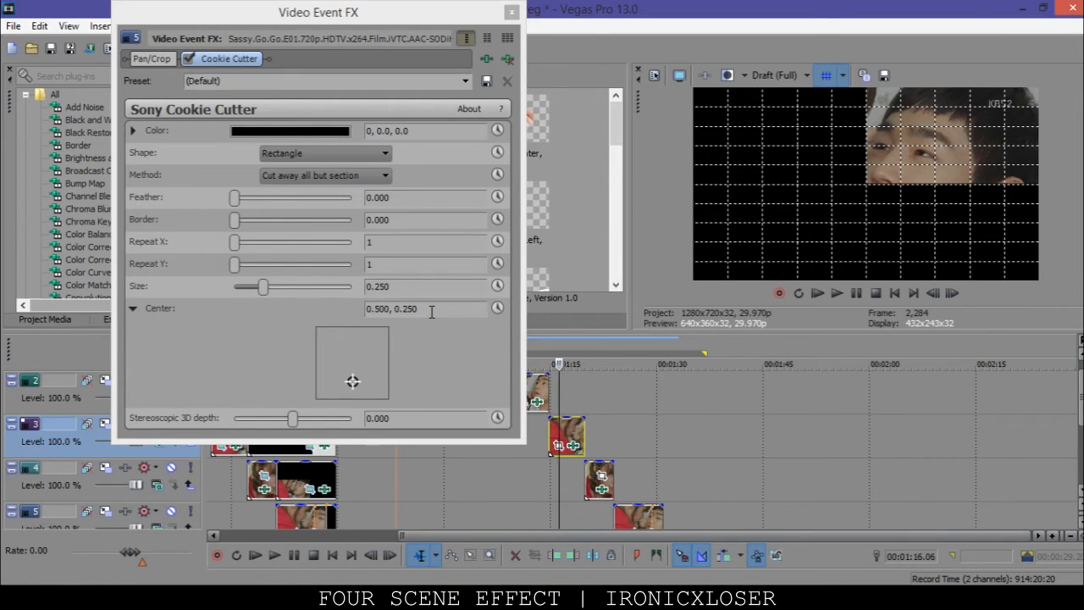
left_click(641, 519)
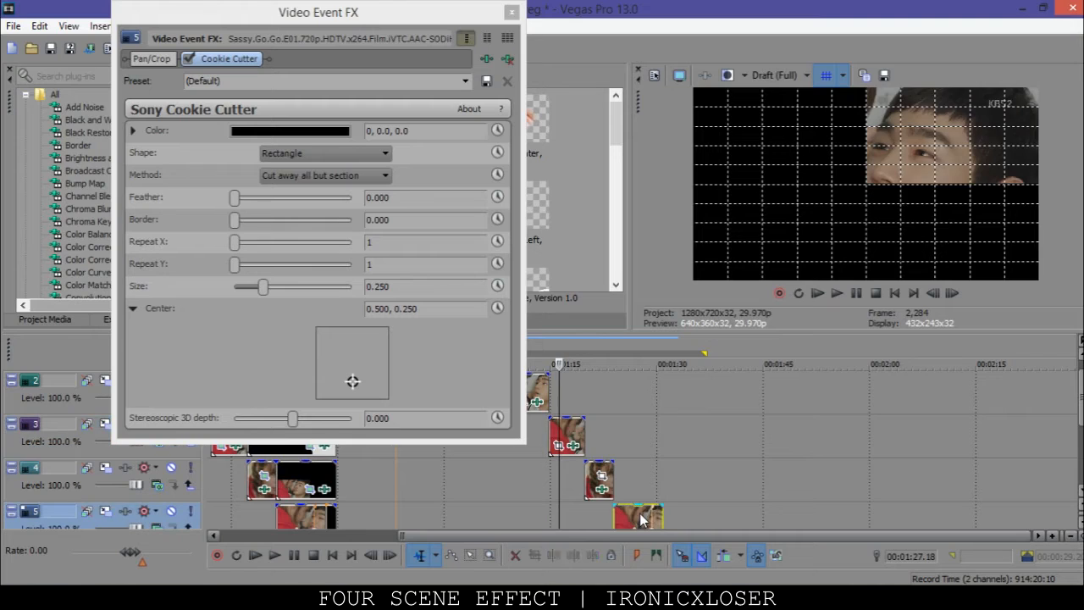
double_click(386, 309)
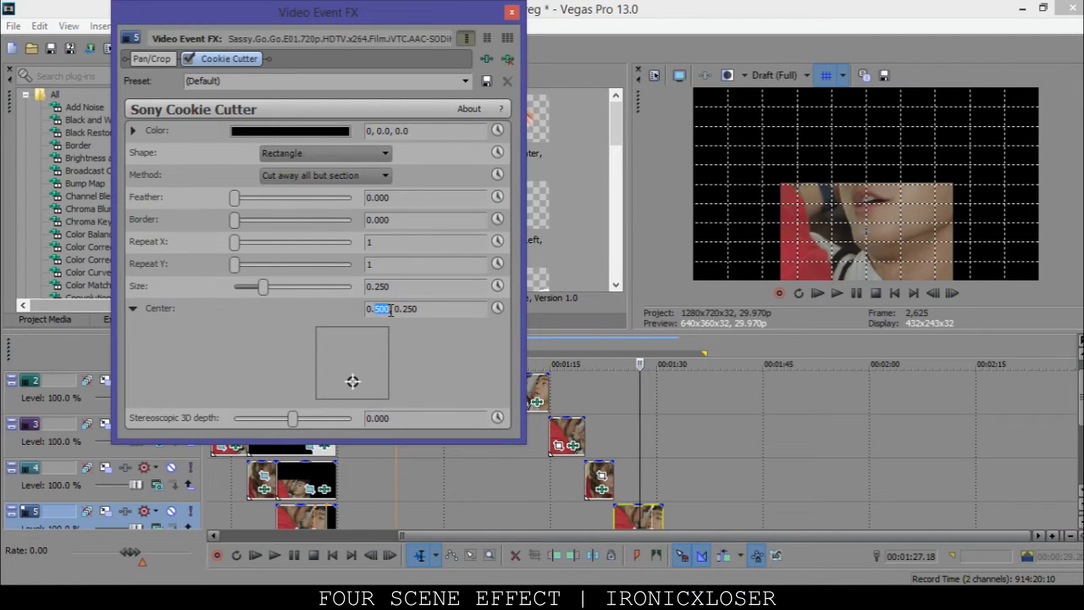
type("750")
key("Return")
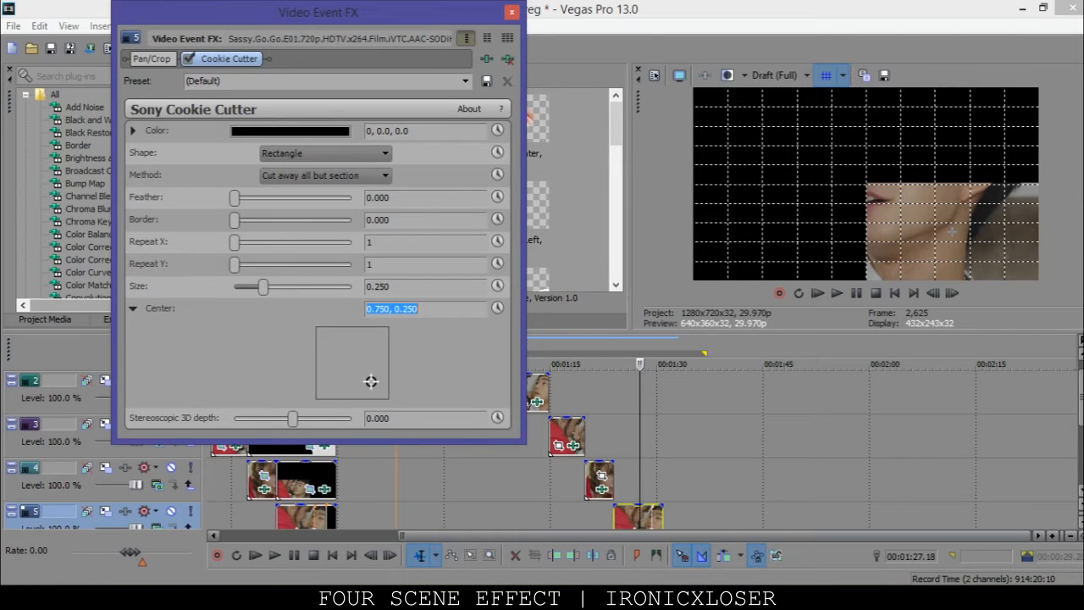
left_click(244, 83)
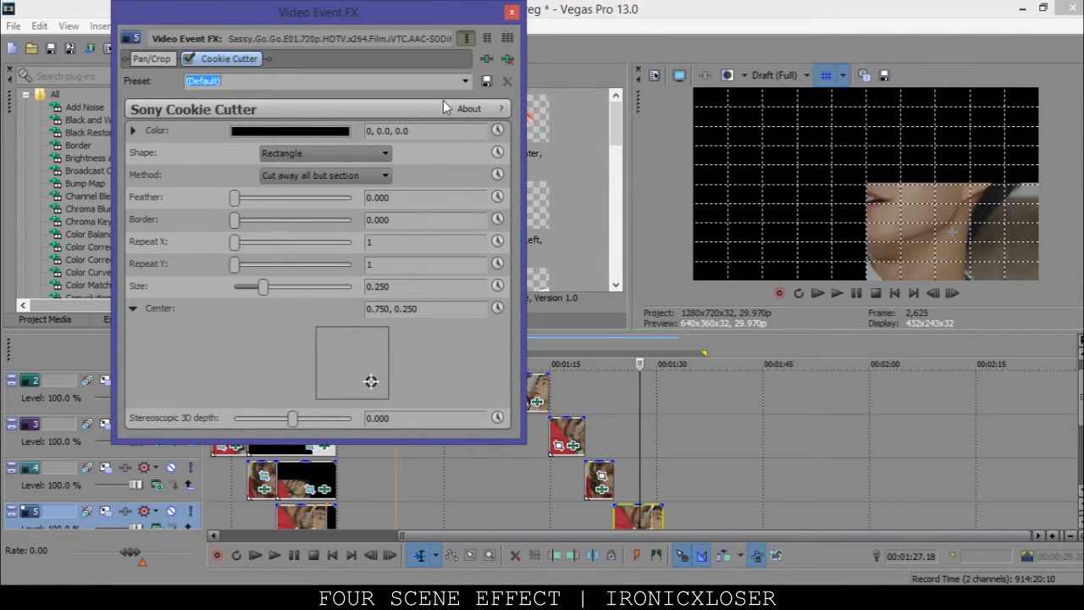
left_click(511, 12)
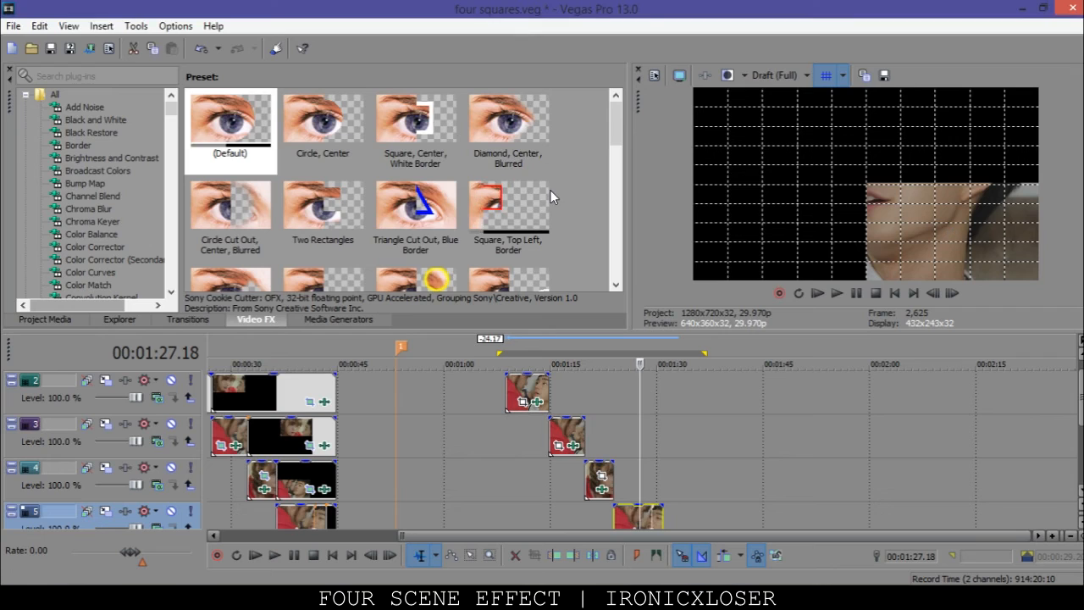
- Check the cropped track 2 clip in the preview with the grid overlay hidden, and show the grid again
left_click(825, 76)
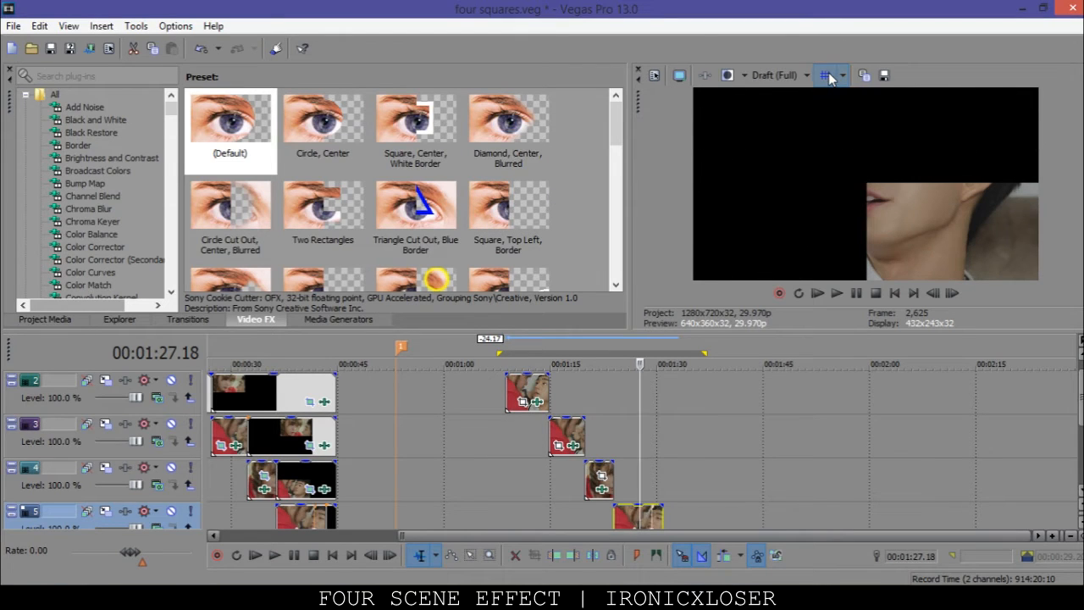
left_click(515, 385)
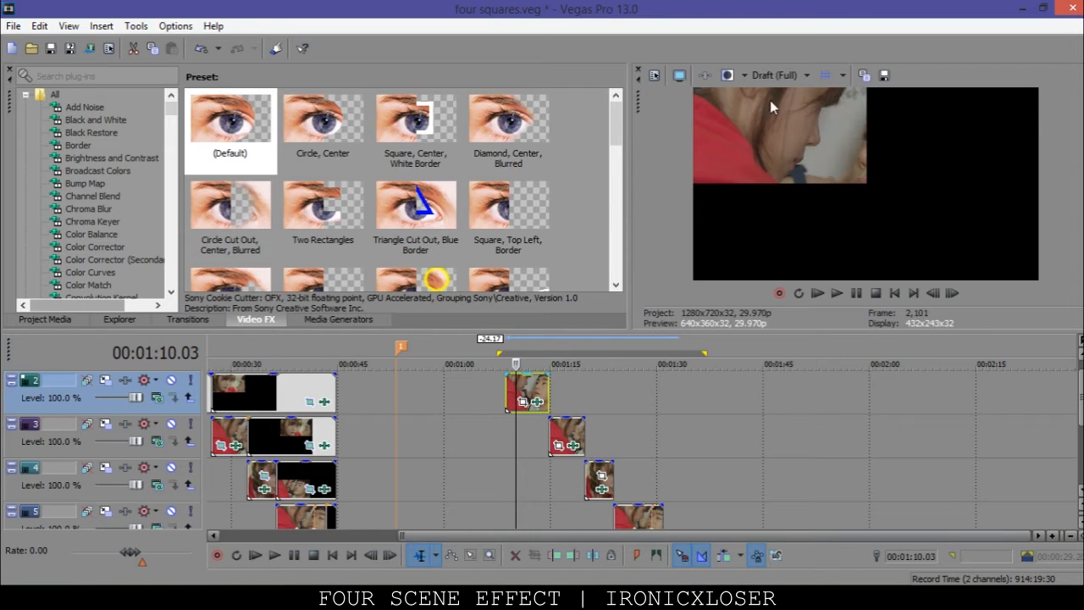
left_click(827, 75)
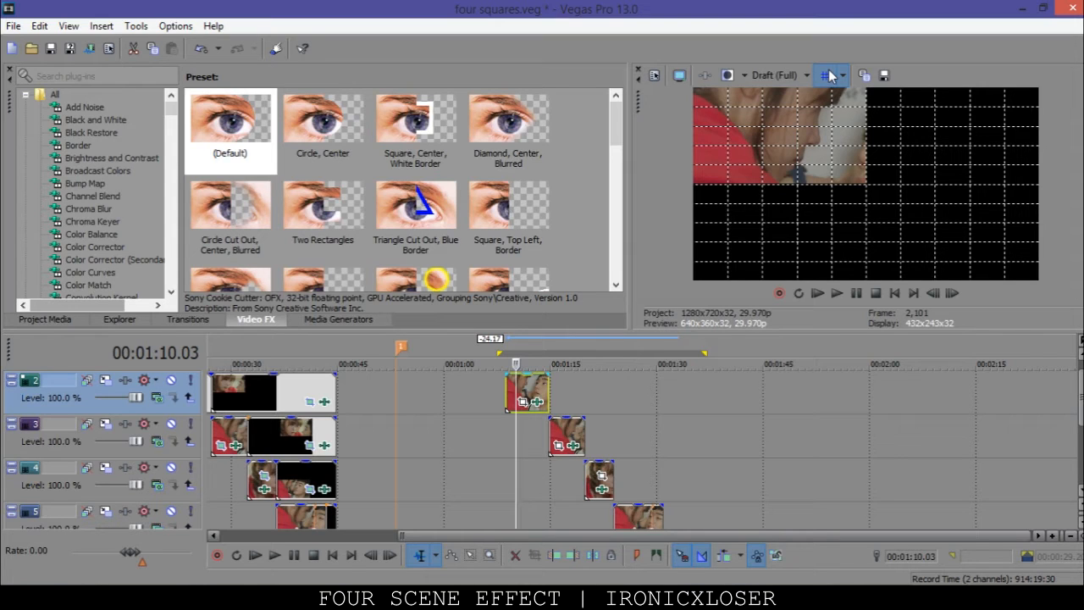
- View the track 2 clip's Pan/Crop settings in a wider window and close them without changes
left_click(524, 401)
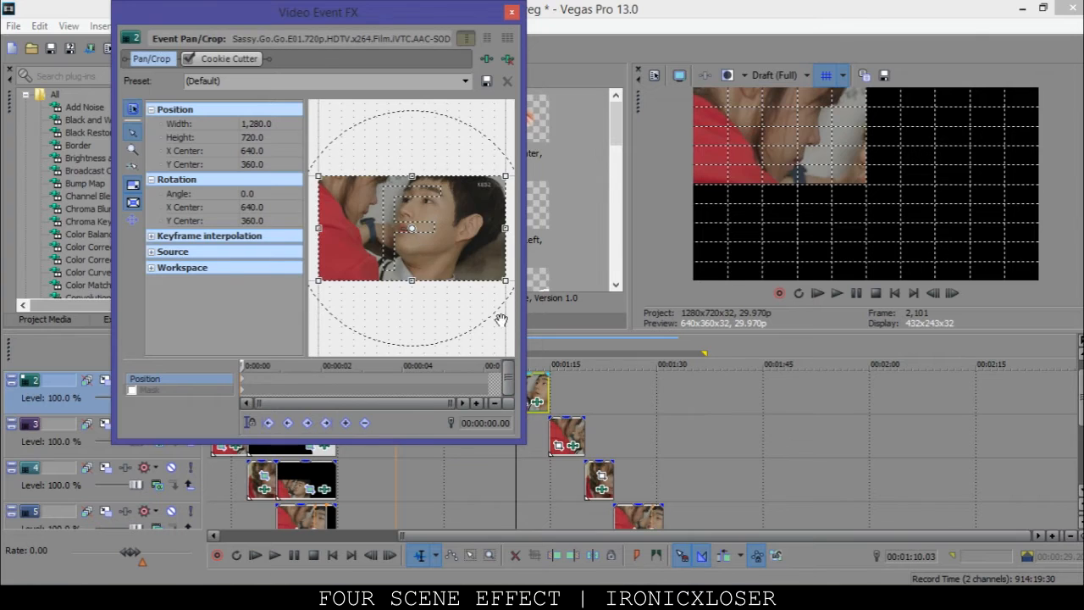
left_click_drag(525, 443, 630, 344)
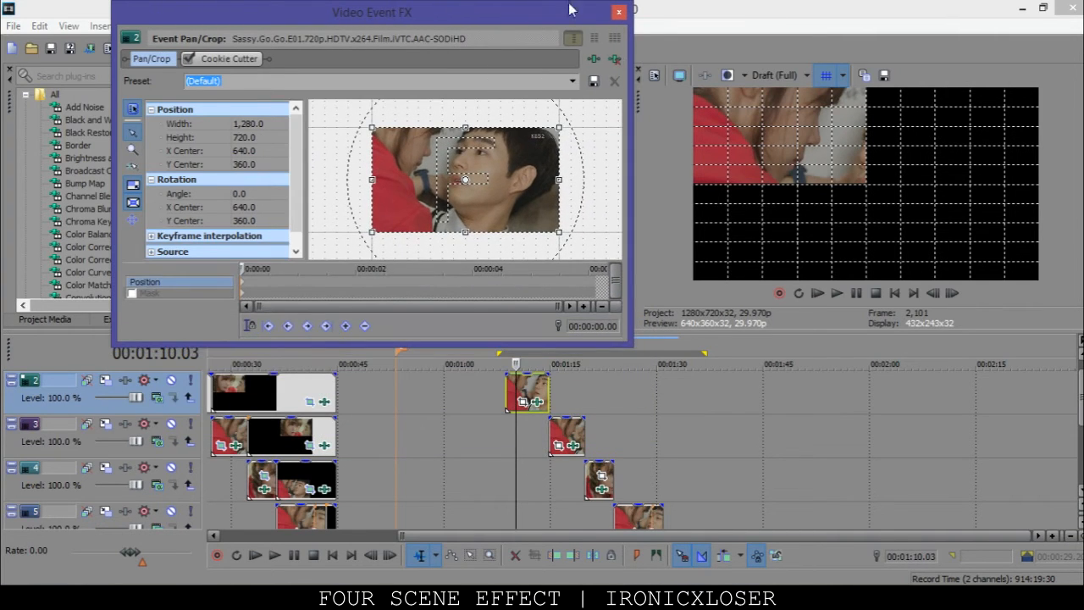
left_click(619, 13)
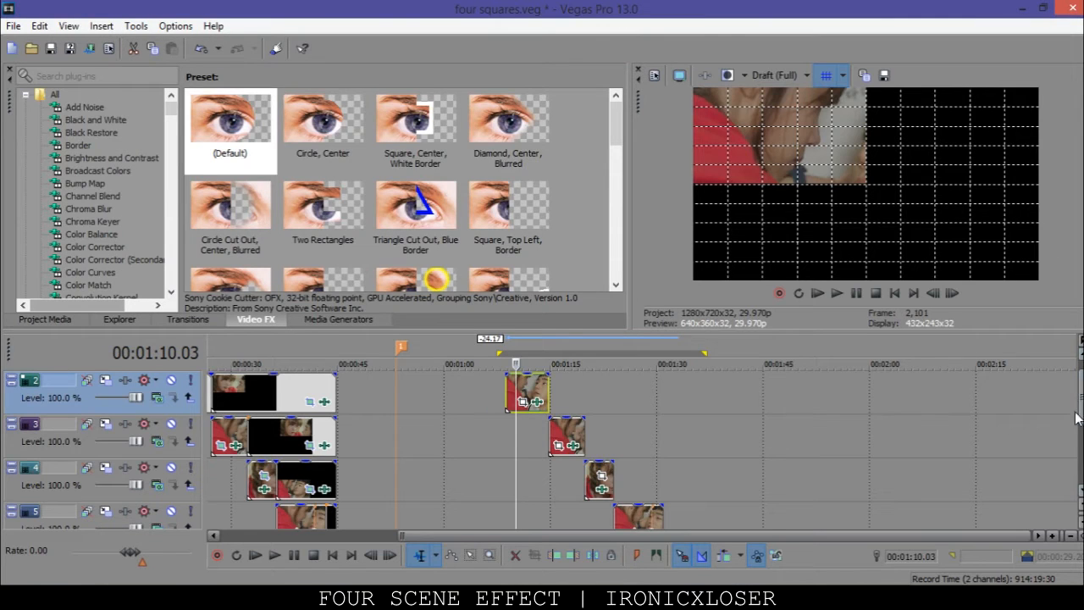
- Add a Soft-Blue Backdrop color gradient on a new track below the audio, starting where the second group of clips begins
left_click(869, 457)
scroll(869, 457, "down", 3)
left_click(661, 503)
left_click(310, 322)
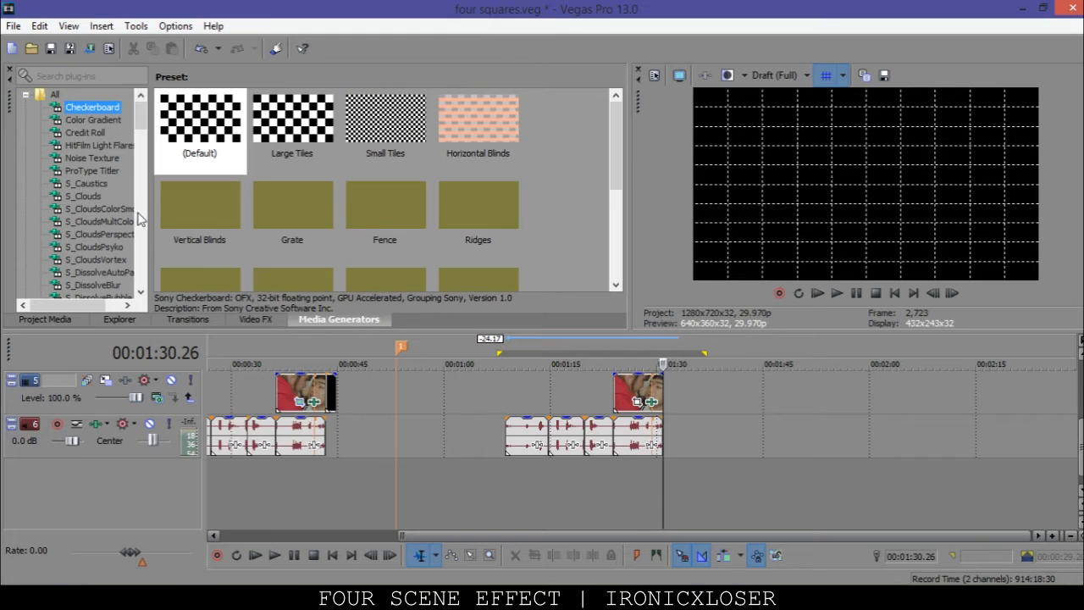
left_click(84, 121)
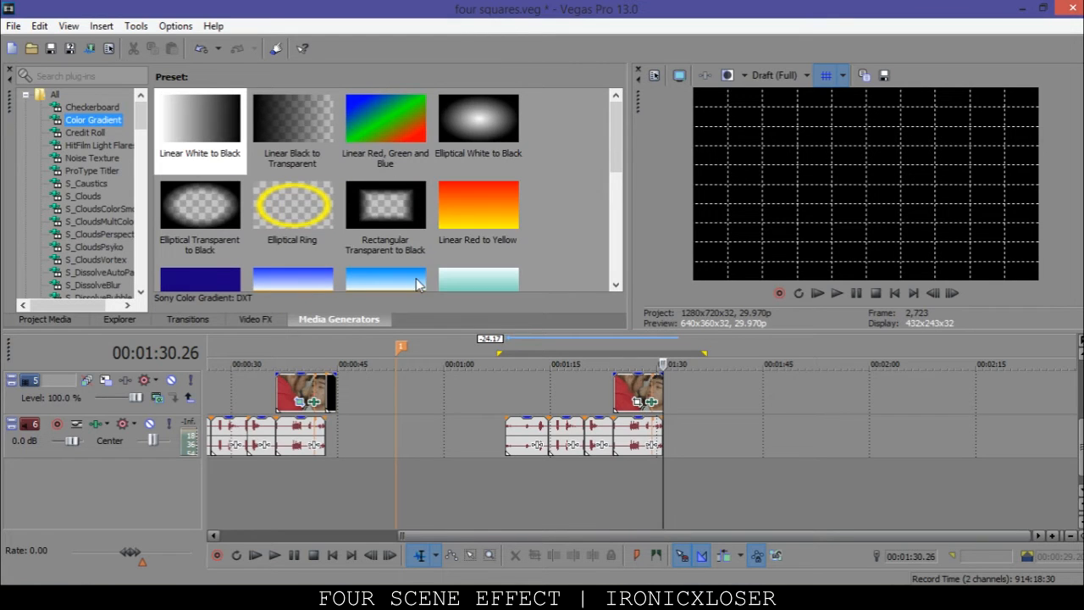
left_click_drag(615, 150, 626, 253)
left_click_drag(236, 108, 562, 480)
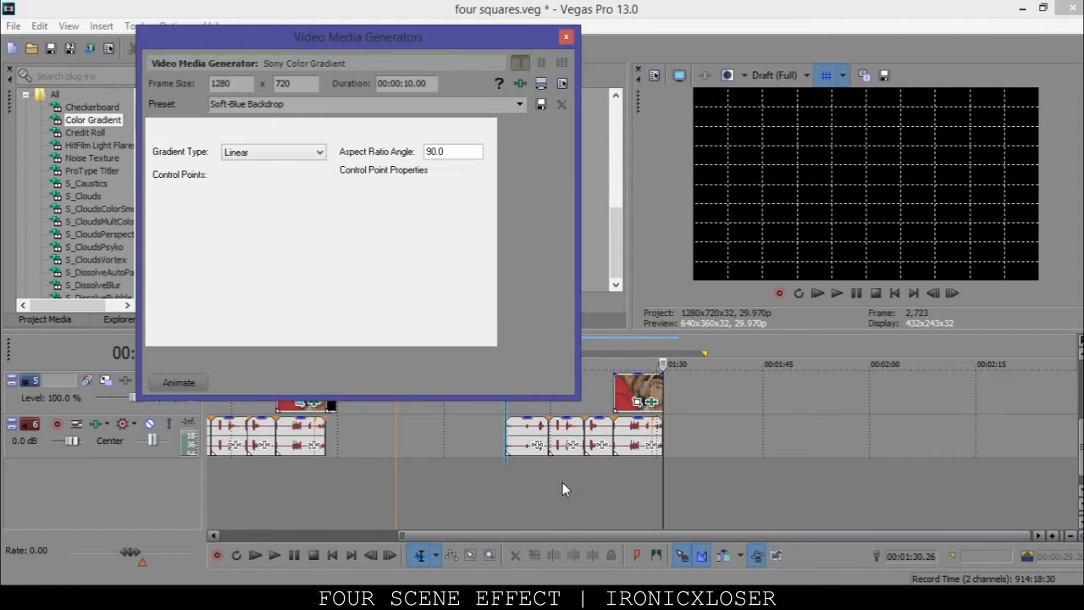
- Extend the gradient backdrop to the end of the last track 5 clip and close its generator settings
left_click_drag(661, 482, 734, 482)
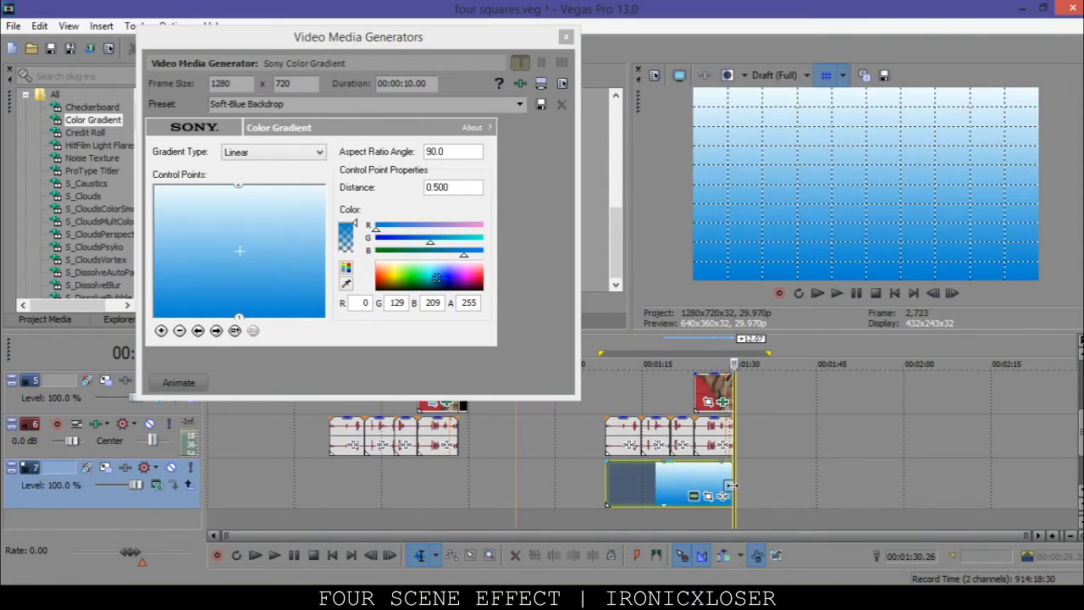
left_click(667, 478)
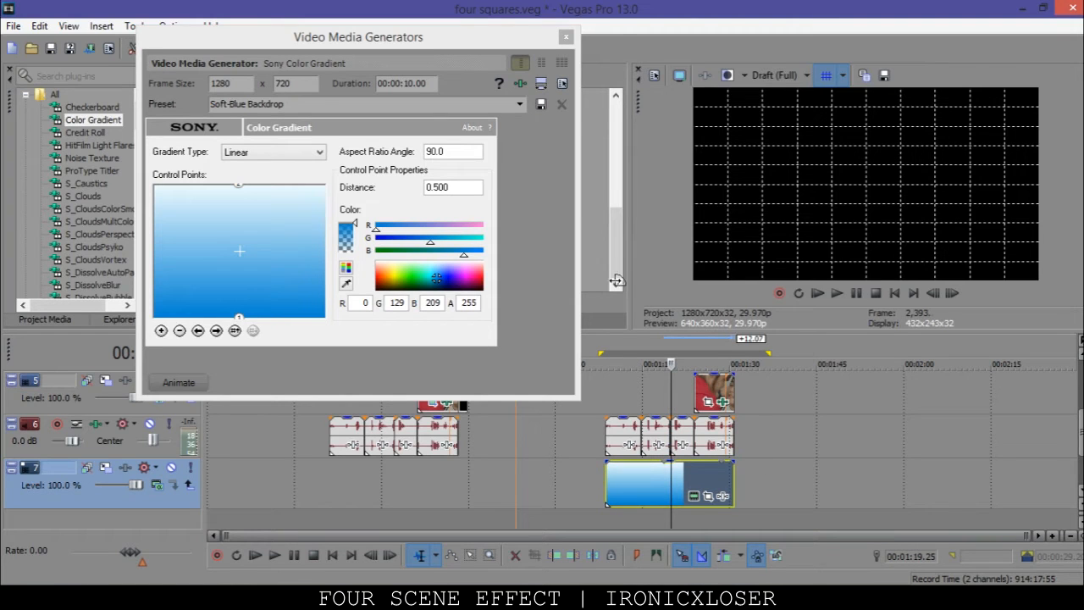
left_click(565, 37)
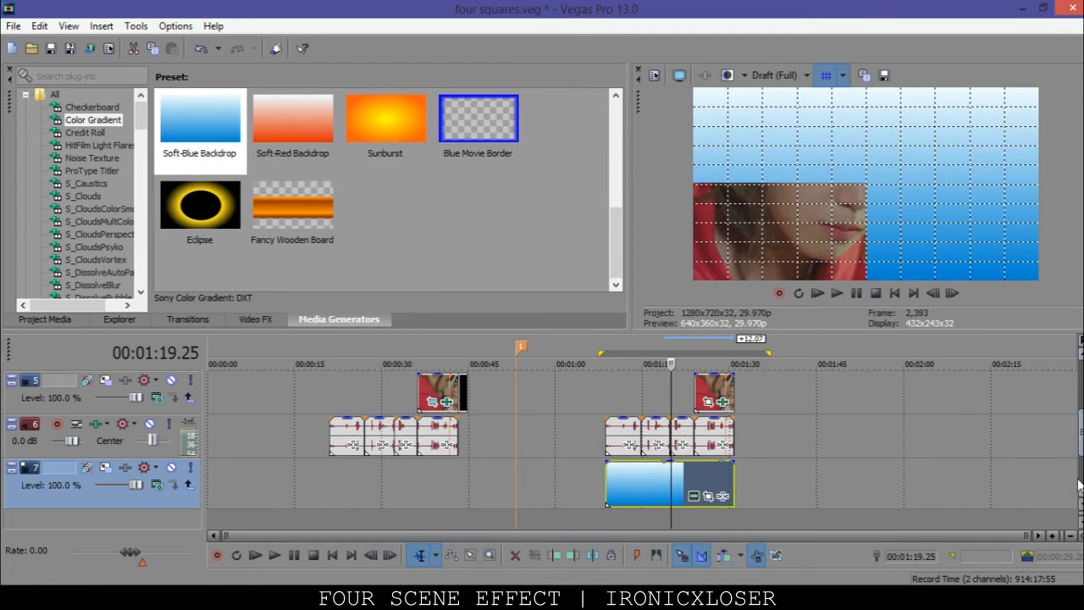
- Open the Pan/Crop settings of the track 2 clip above the backdrop and enlarge the settings window
left_click_drag(1078, 427, 1079, 362)
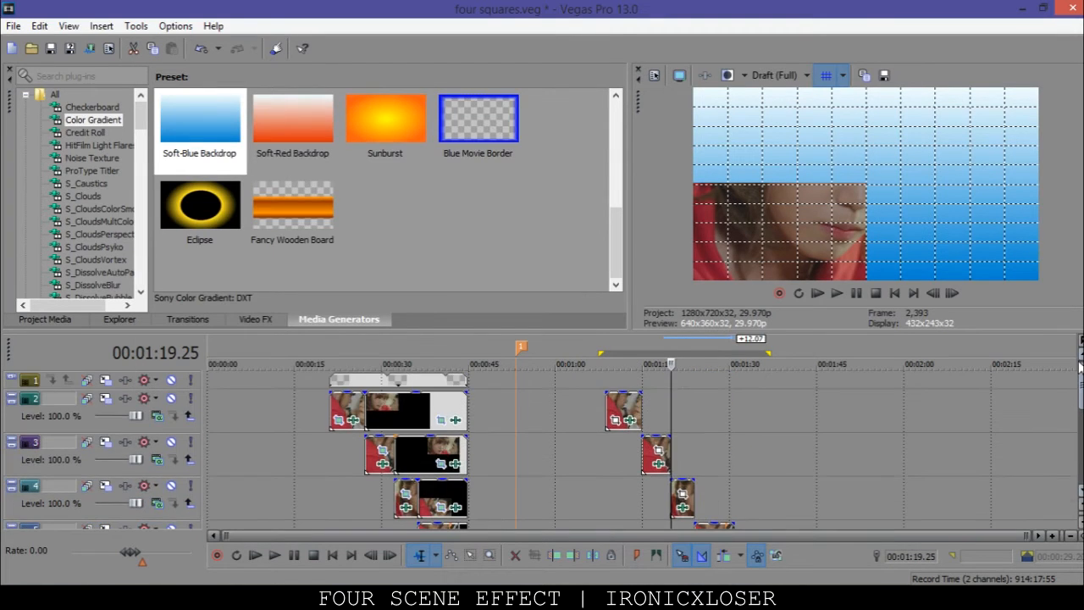
left_click(614, 412)
left_click(616, 419)
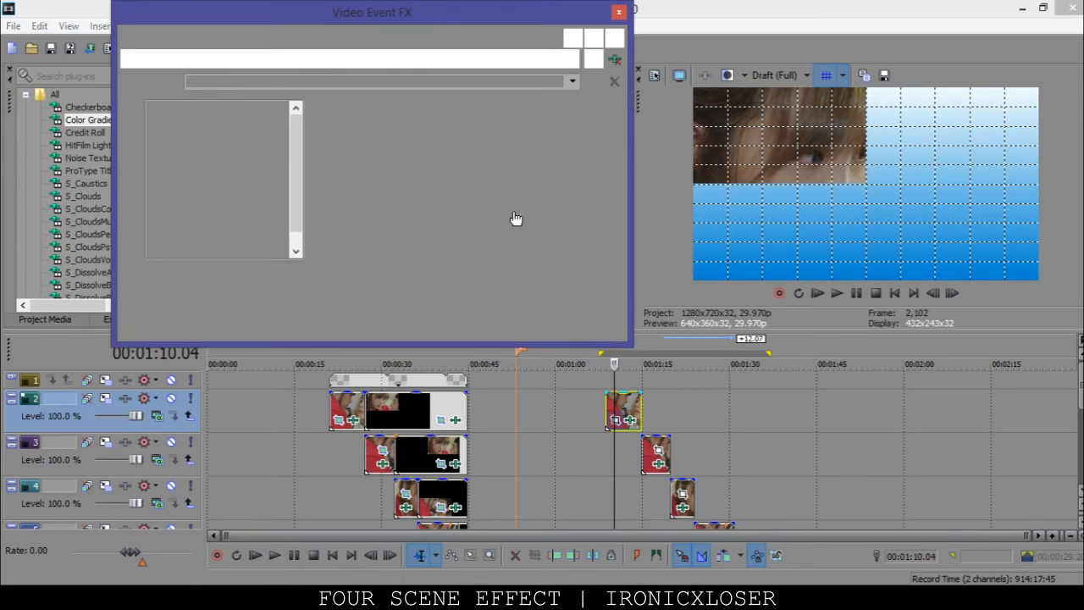
left_click_drag(377, 14, 282, 21)
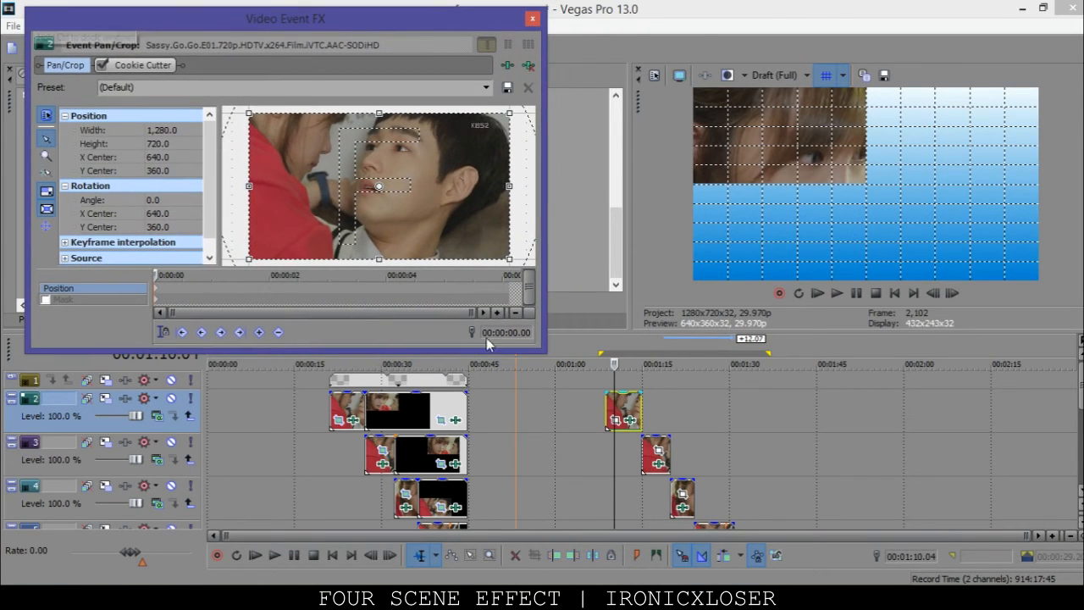
left_click_drag(542, 349, 666, 463)
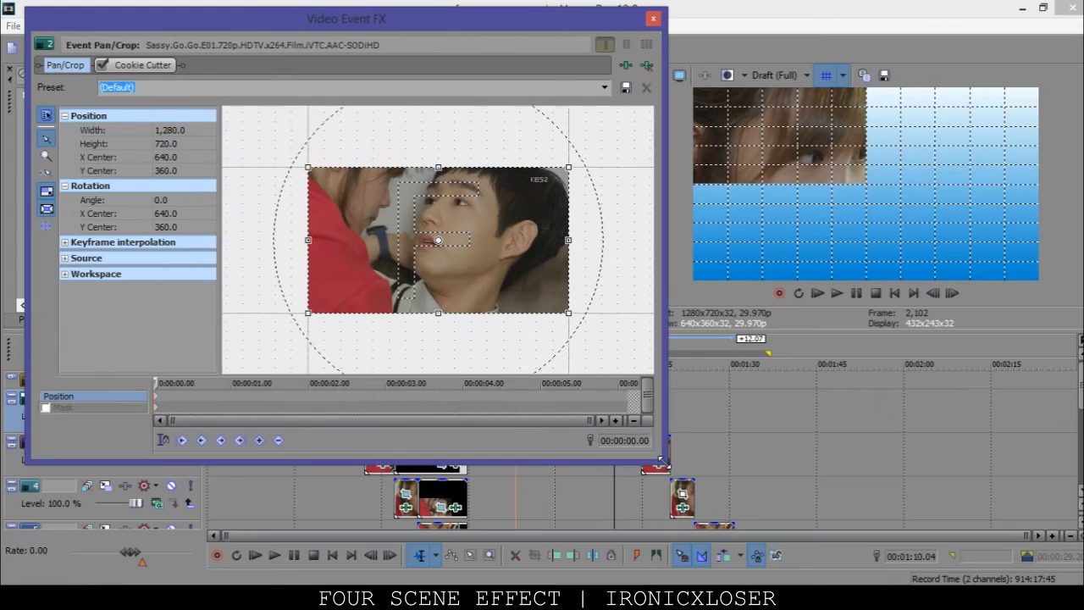
- Enlarge the track 2 clip's crop frame to about 1,946.5 by 1,094.9, centred at about X 973.3, Y 548.2
left_click_drag(569, 315, 637, 380)
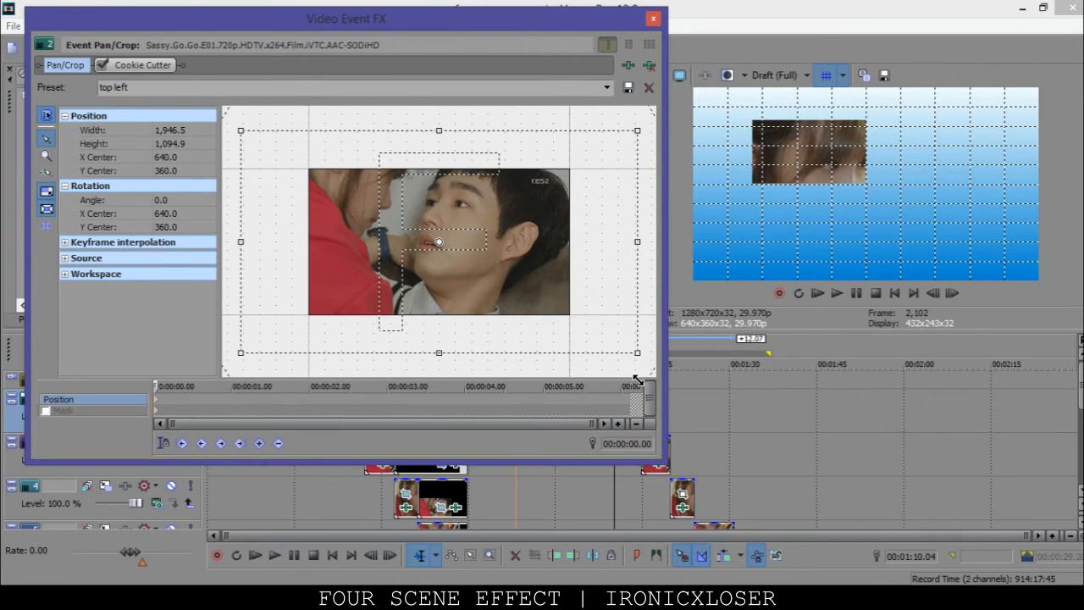
left_click_drag(354, 193, 419, 228)
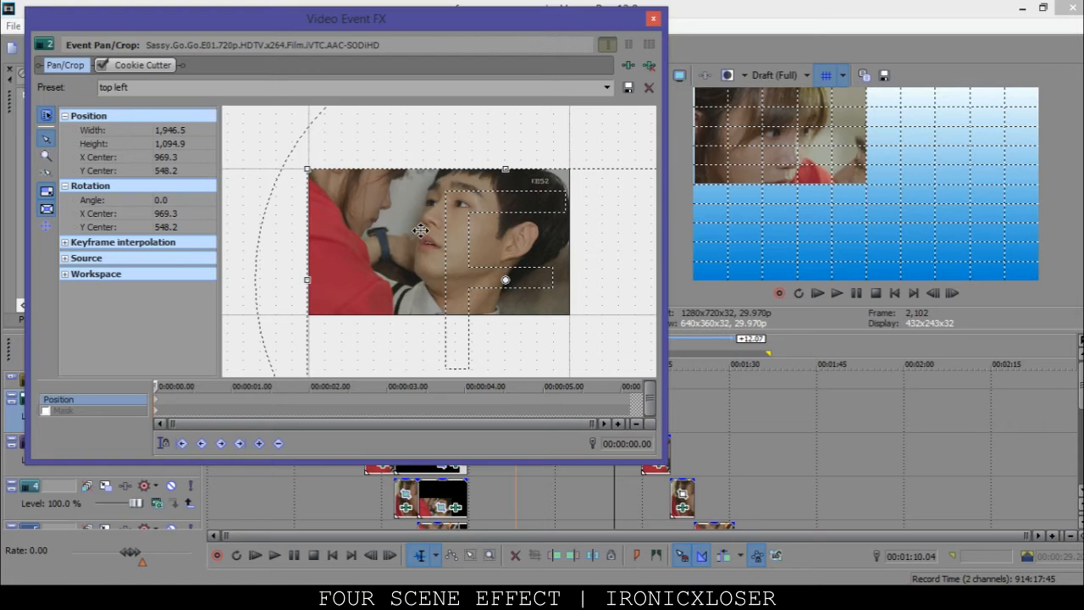
left_click_drag(420, 229, 421, 229)
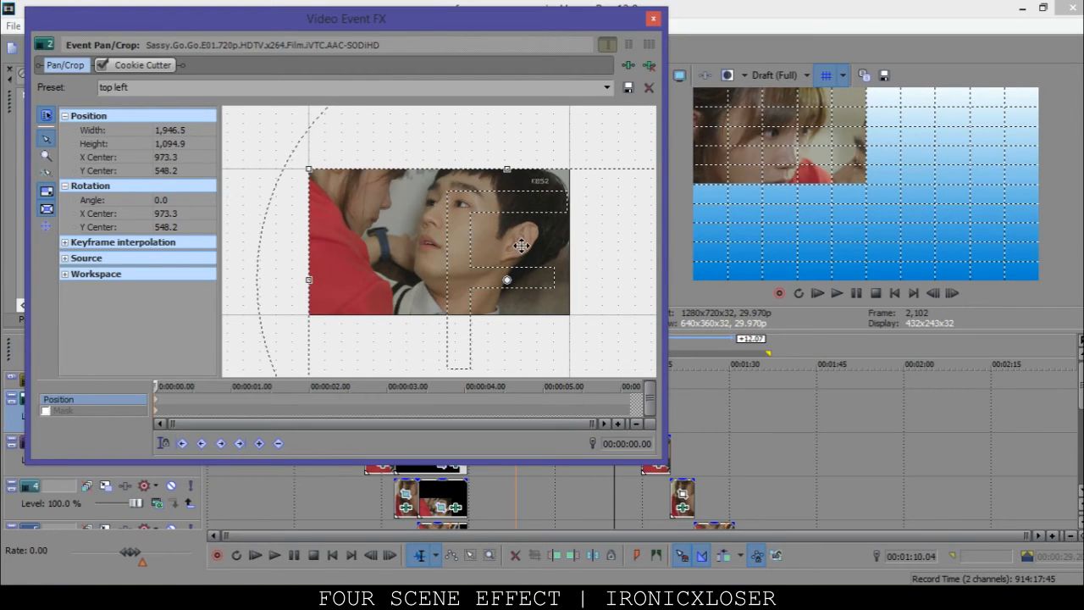
- Enlarge the crop frame to about 2,409.8 by 1,355.5 and move its centre to about X 1,204.9, Y 681.8
scroll(521, 245, "down", 5)
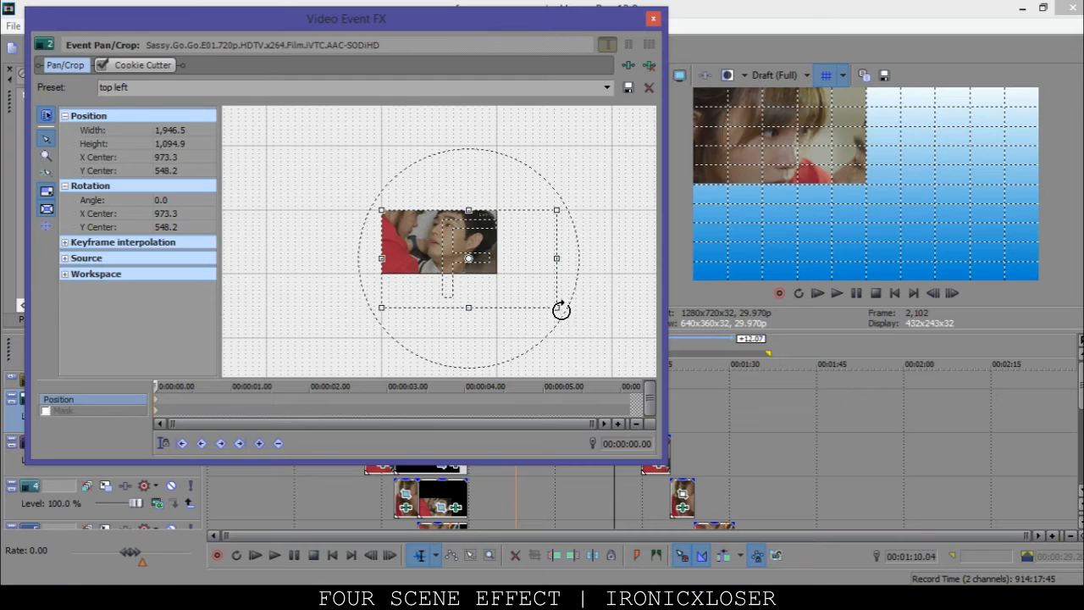
left_click_drag(559, 307, 572, 320)
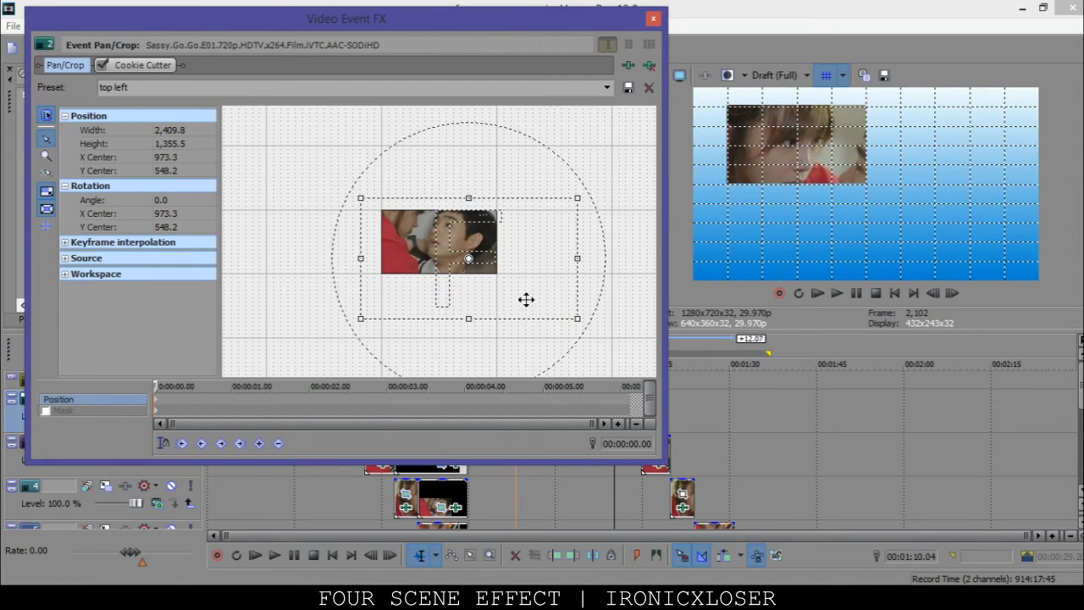
left_click_drag(407, 238, 423, 251)
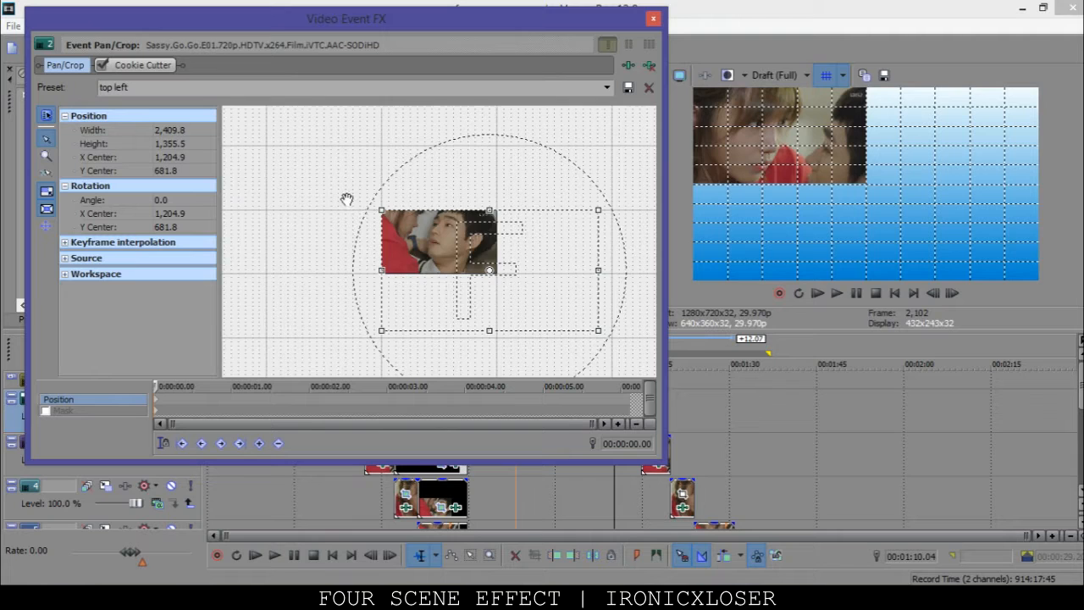
scroll(349, 195, "up", 3)
scroll(404, 190, "up", 1)
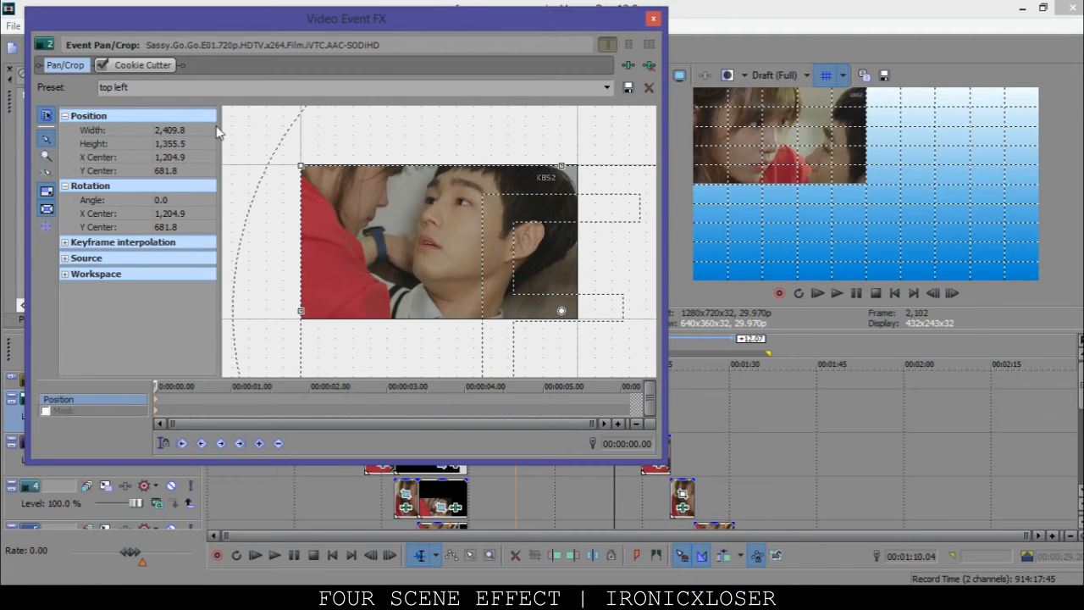
- Apply the "top left" Pan/Crop preset to the track 2 clip and nudge the frame's X centre to about 1,163.8
left_click(600, 90)
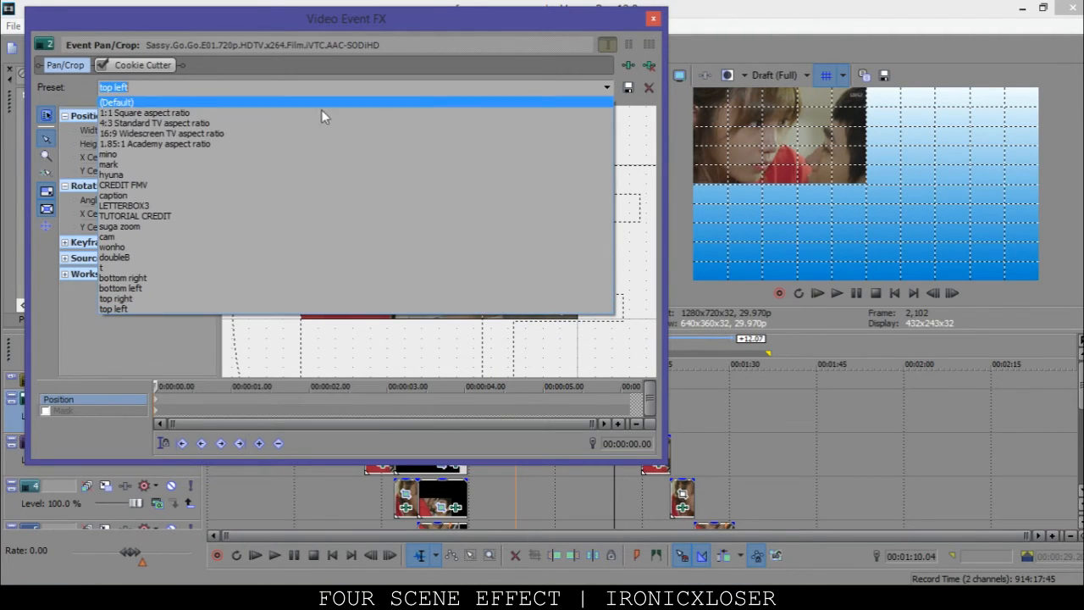
left_click(118, 309)
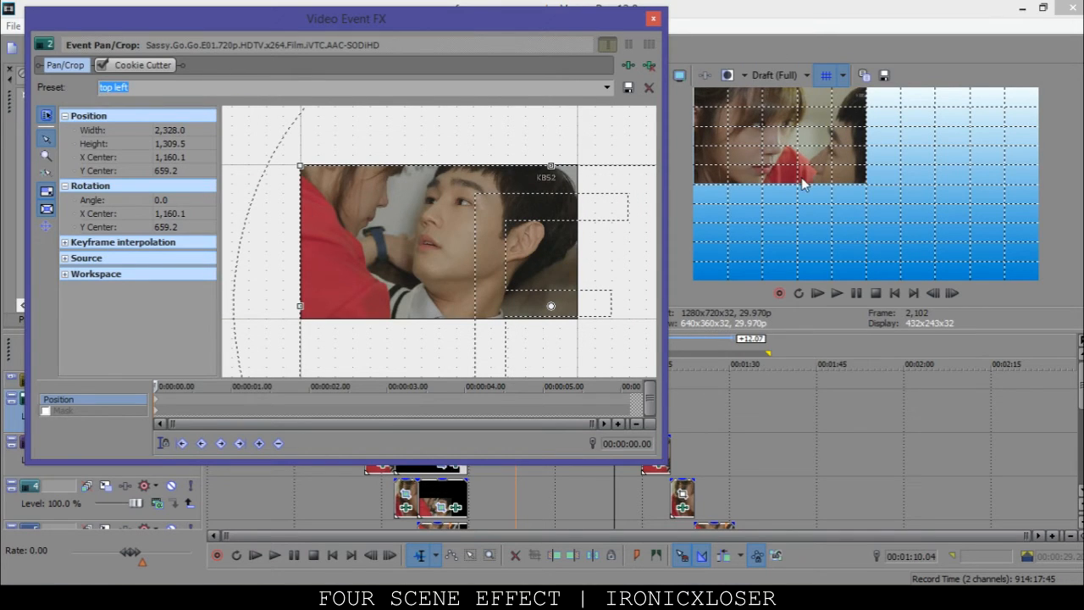
left_click(174, 131)
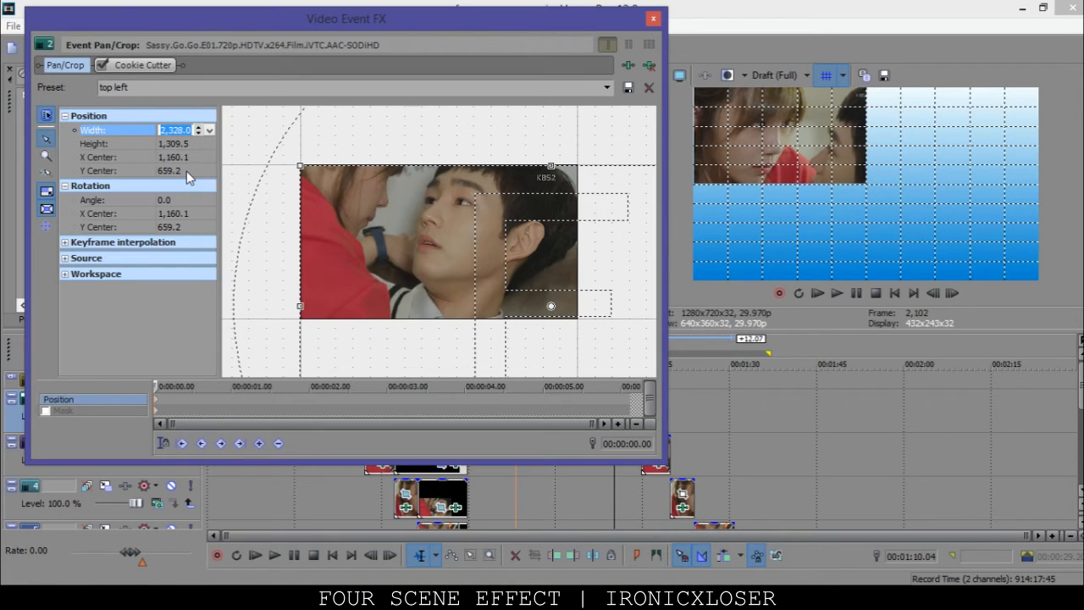
key("Tab")
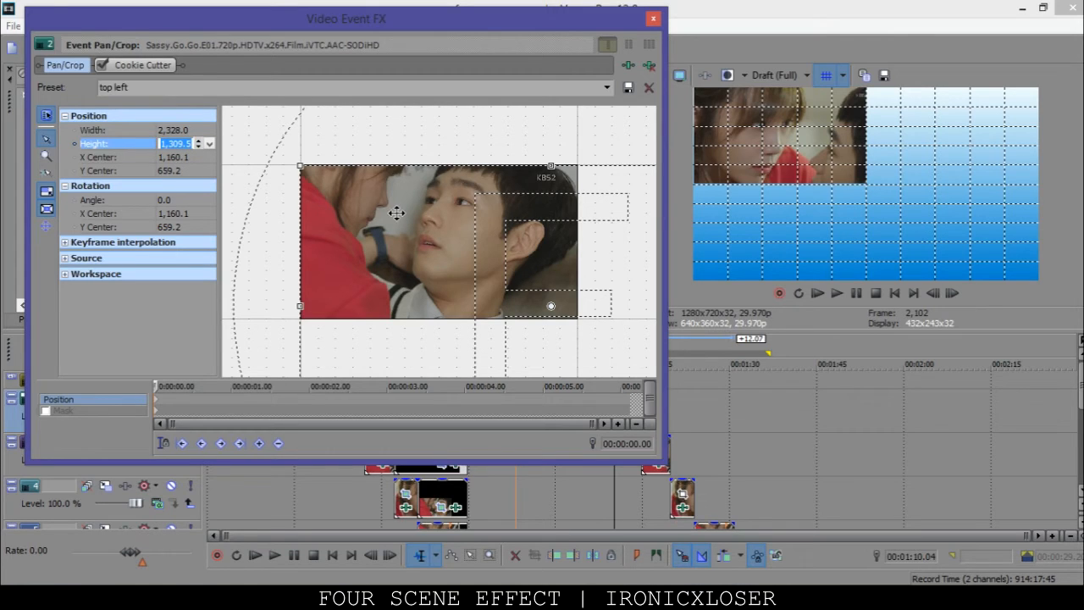
key("Return")
left_click_drag(399, 209, 401, 209)
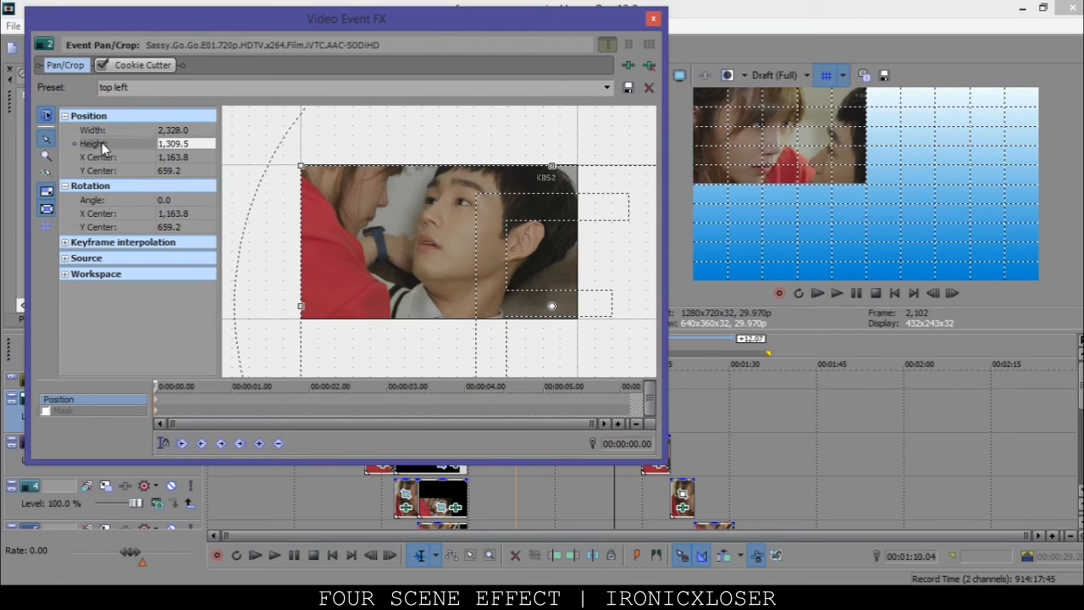
- Nudge the track 2 clip's crop frame to a Y centre of about 655.5 and close the settings
left_click(193, 146)
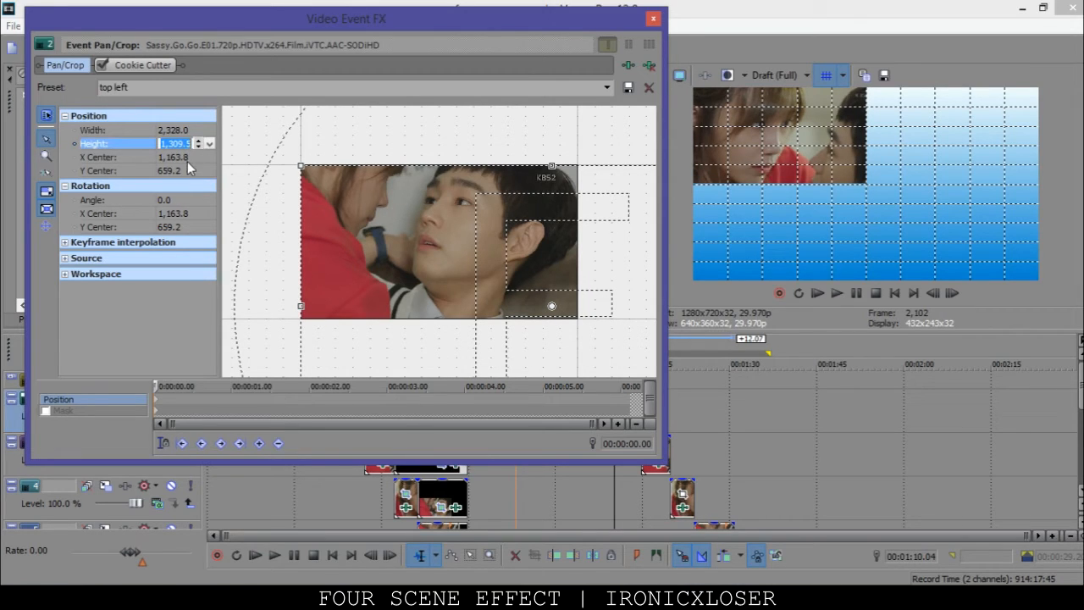
left_click(187, 161)
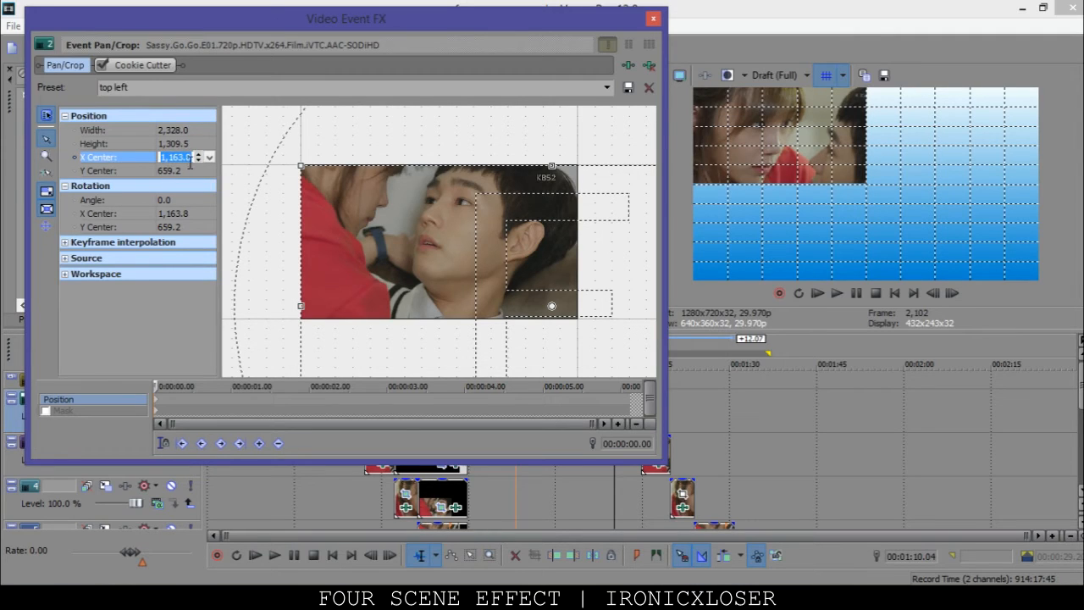
left_click(187, 171)
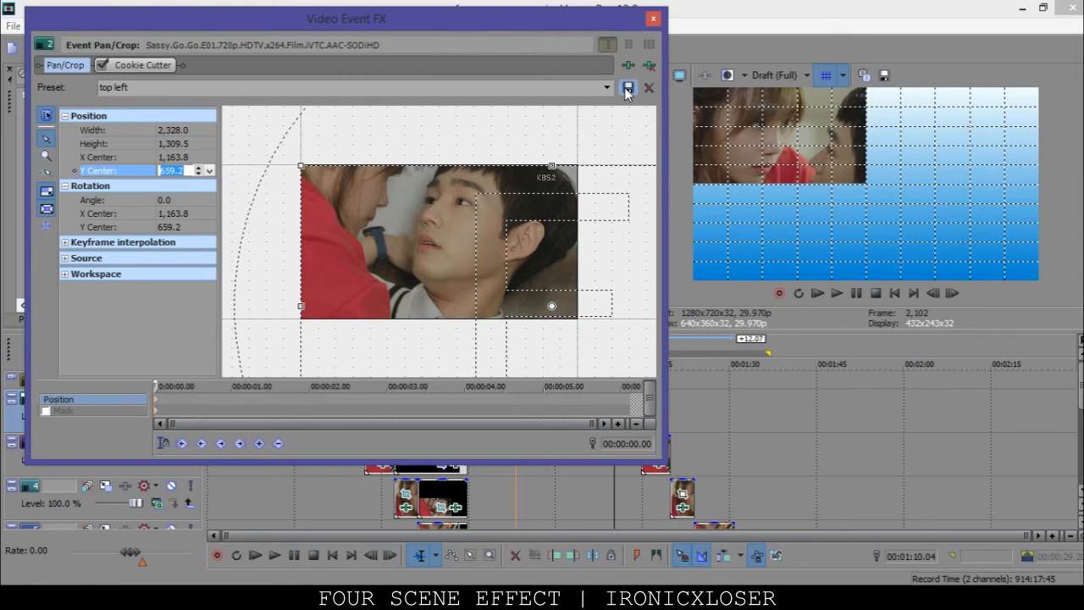
left_click(431, 202)
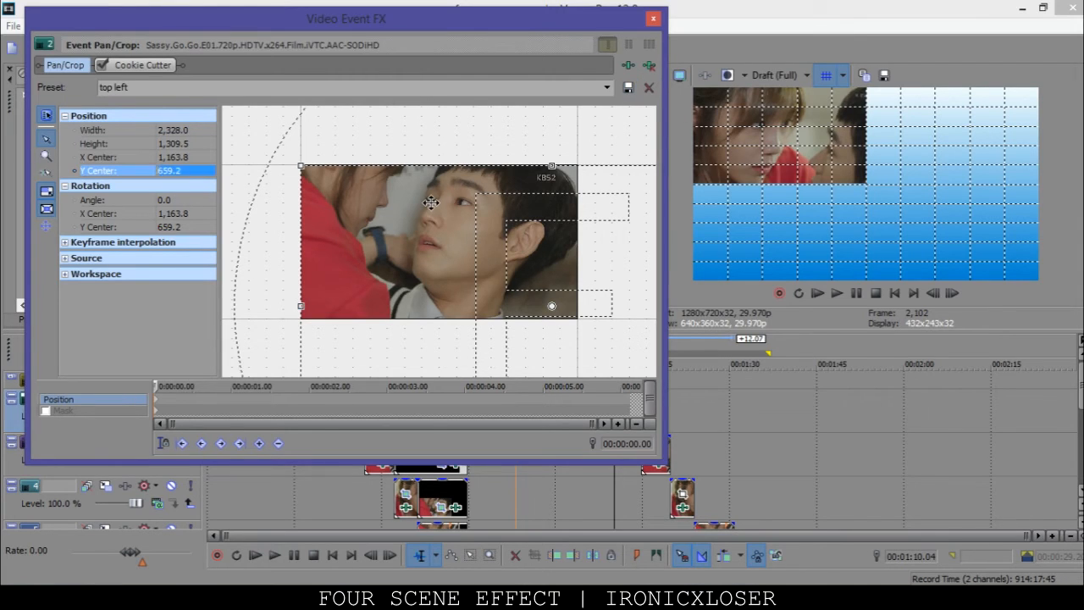
left_click_drag(431, 203, 431, 202)
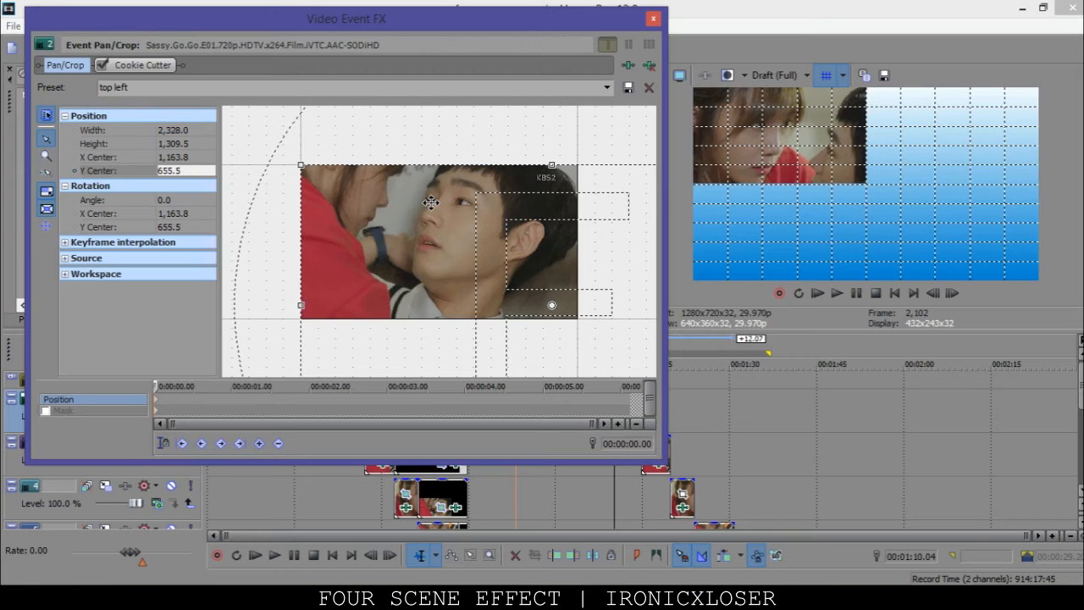
left_click_drag(570, 216, 571, 216)
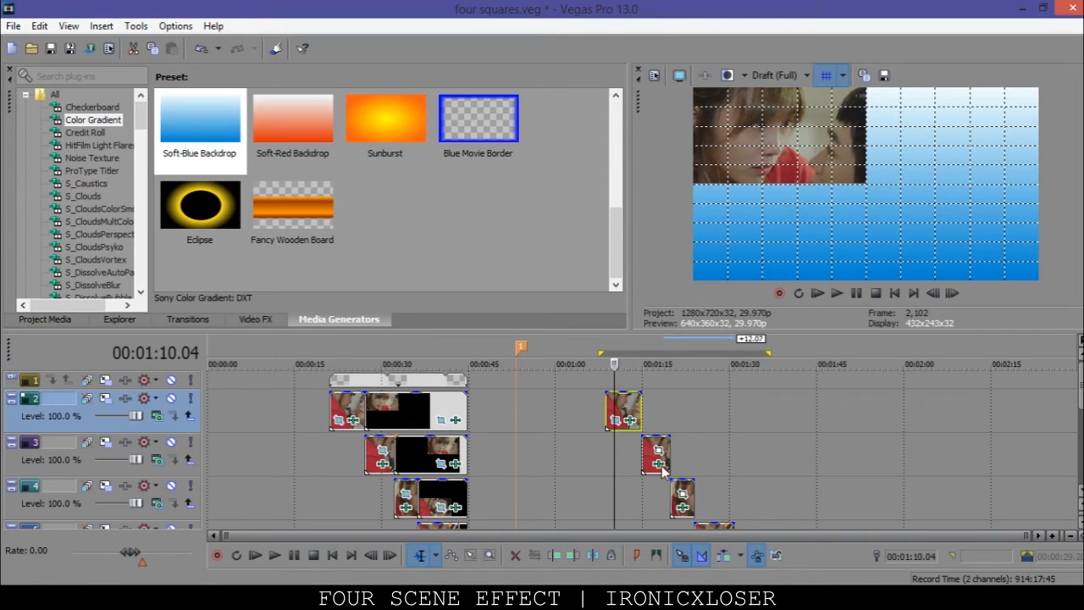
- Apply the "top right" Pan/Crop preset to the track 3 clip and review its width, height and centre values
left_click(647, 452)
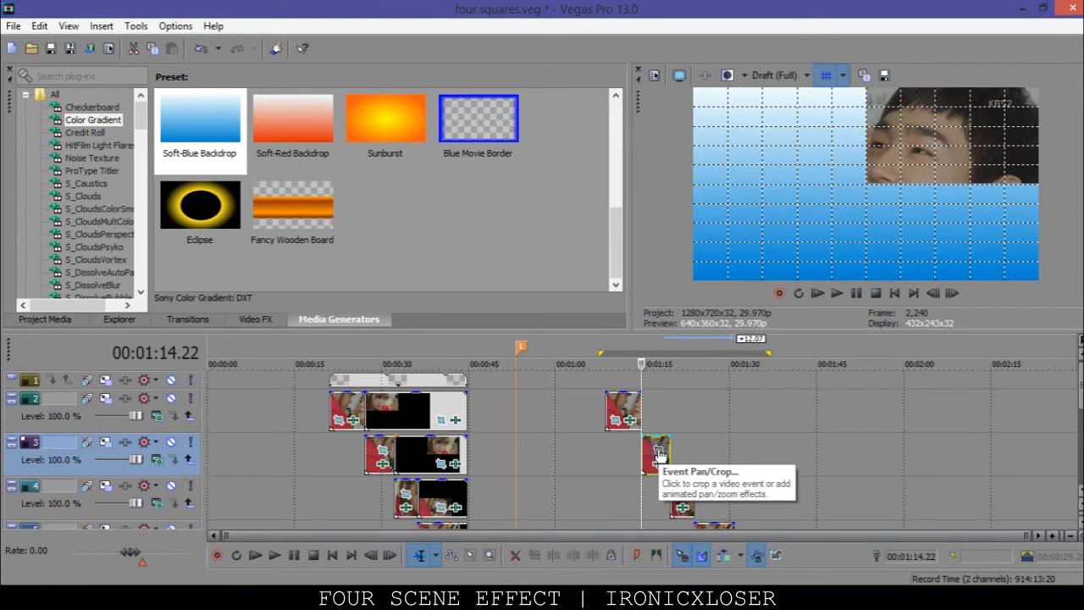
left_click(659, 454)
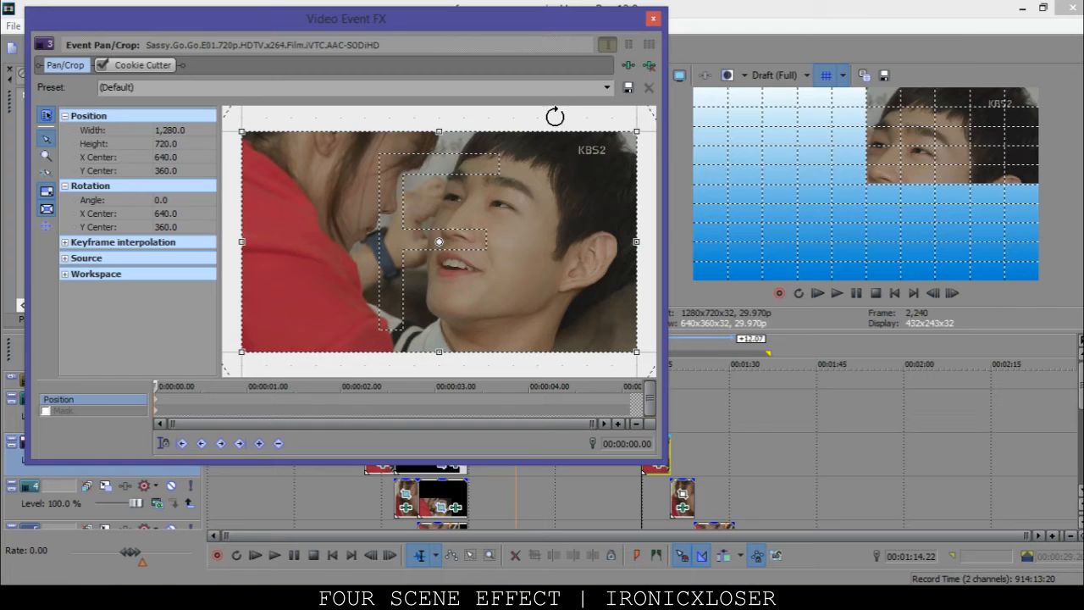
left_click(606, 86)
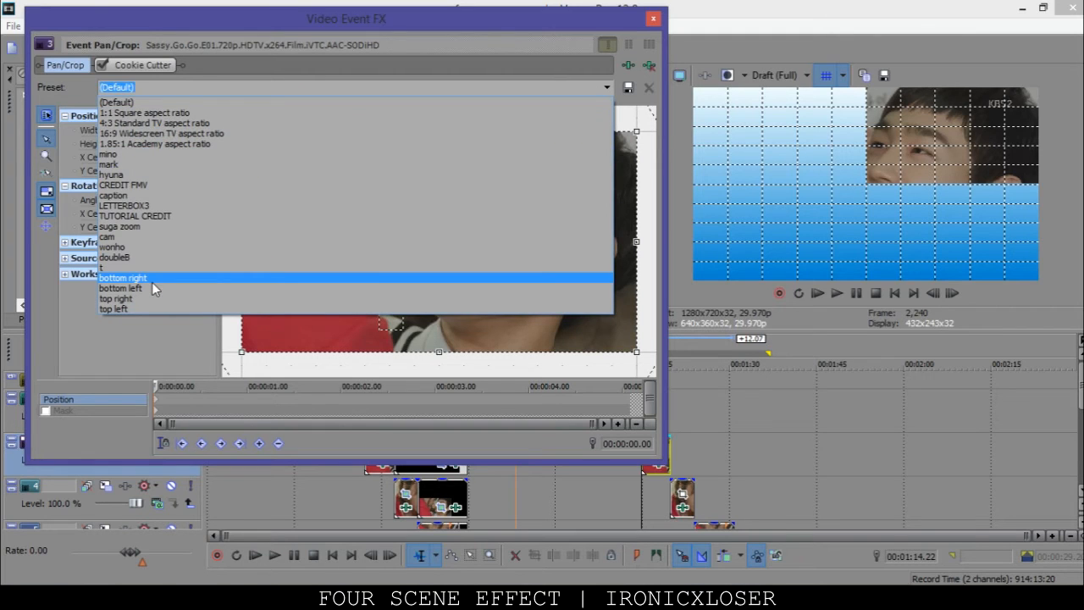
left_click(127, 298)
left_click(170, 129)
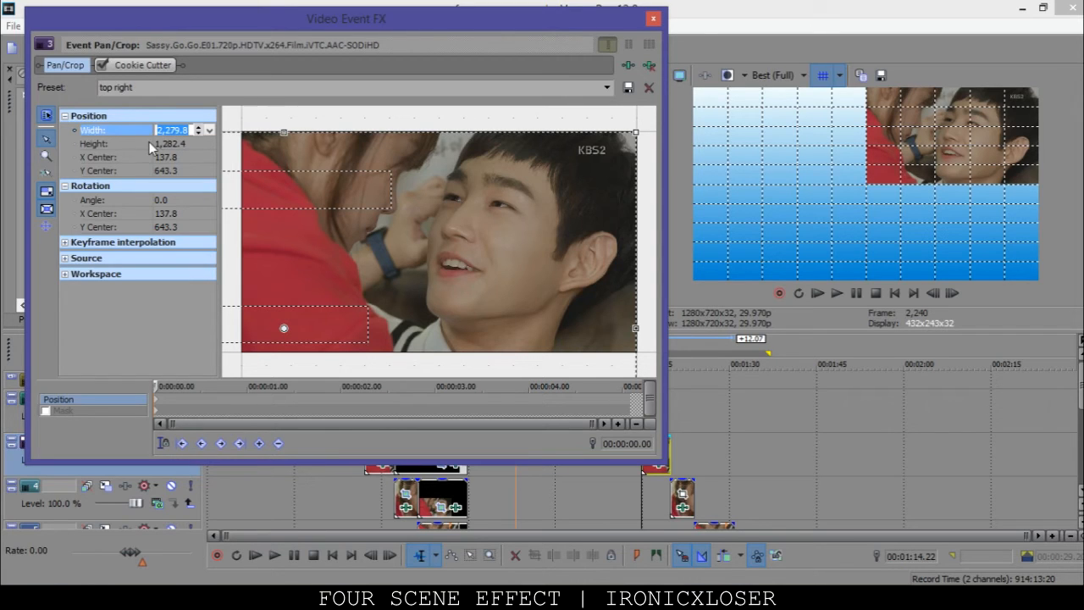
left_click(174, 144)
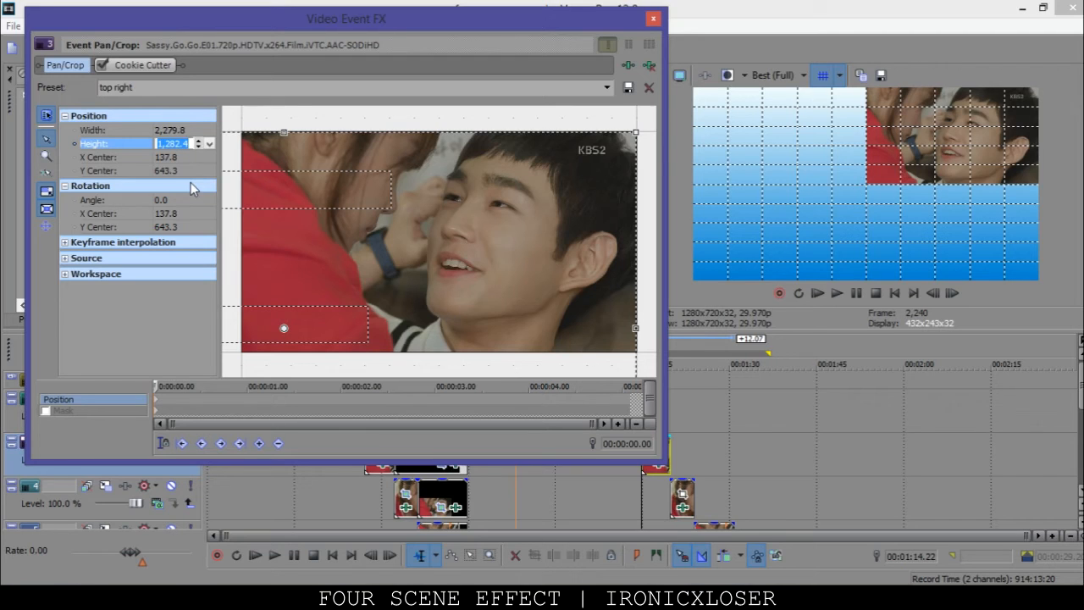
key("Tab")
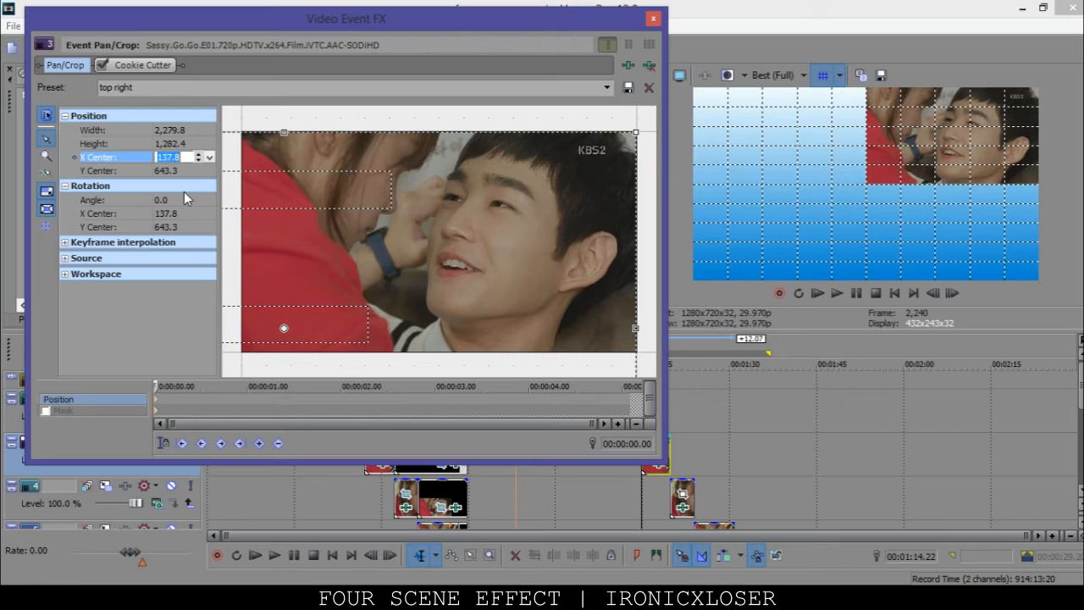
left_click(171, 172)
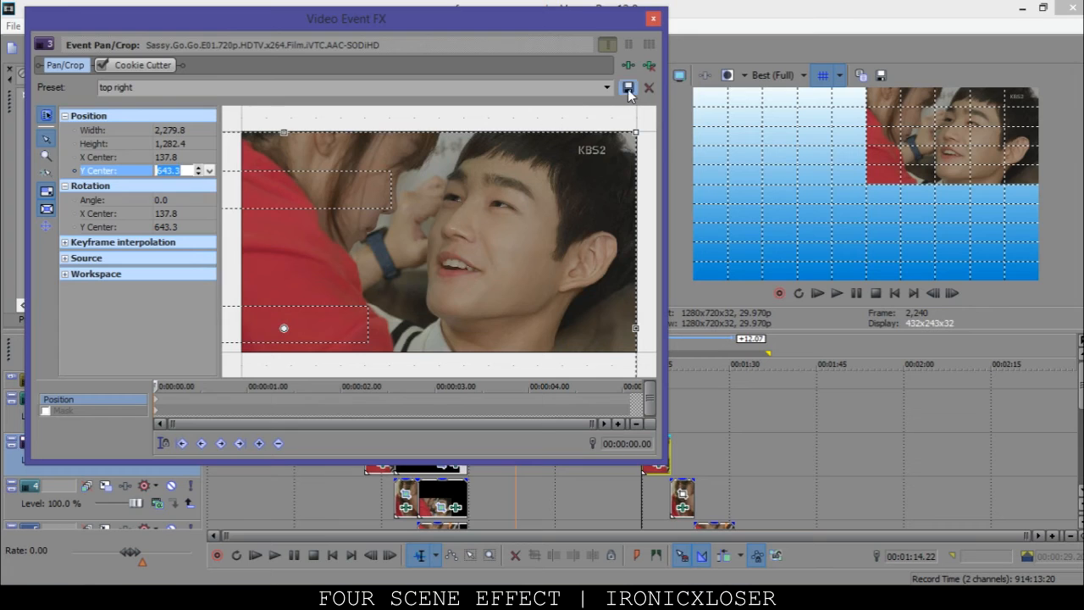
- Close the track 3 clip's settings and apply the "bottom left" Pan/Crop preset to the track 4 clip
left_click(653, 18)
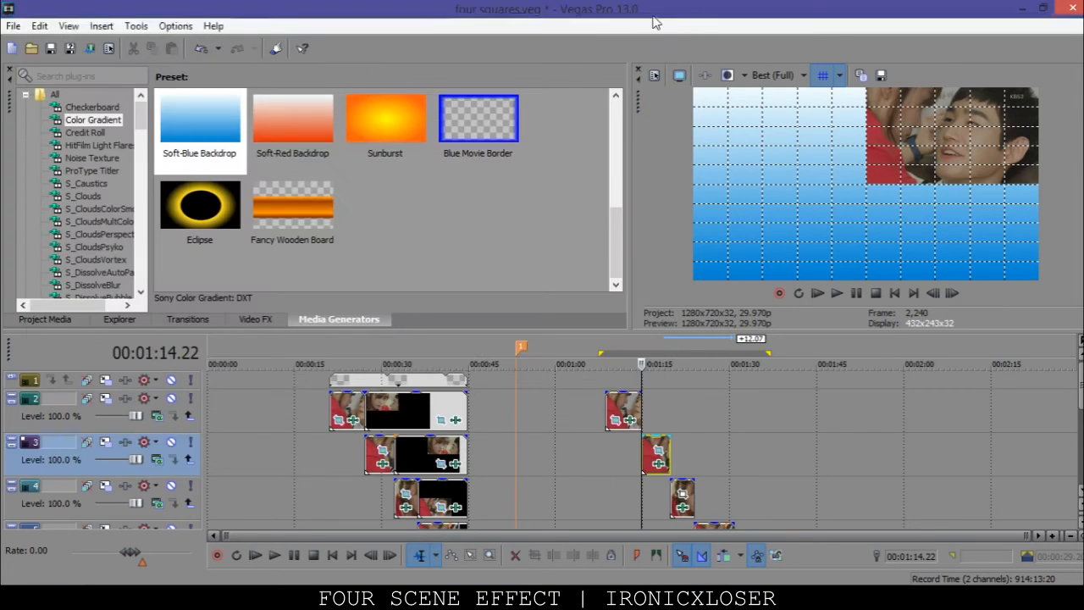
left_click(684, 413)
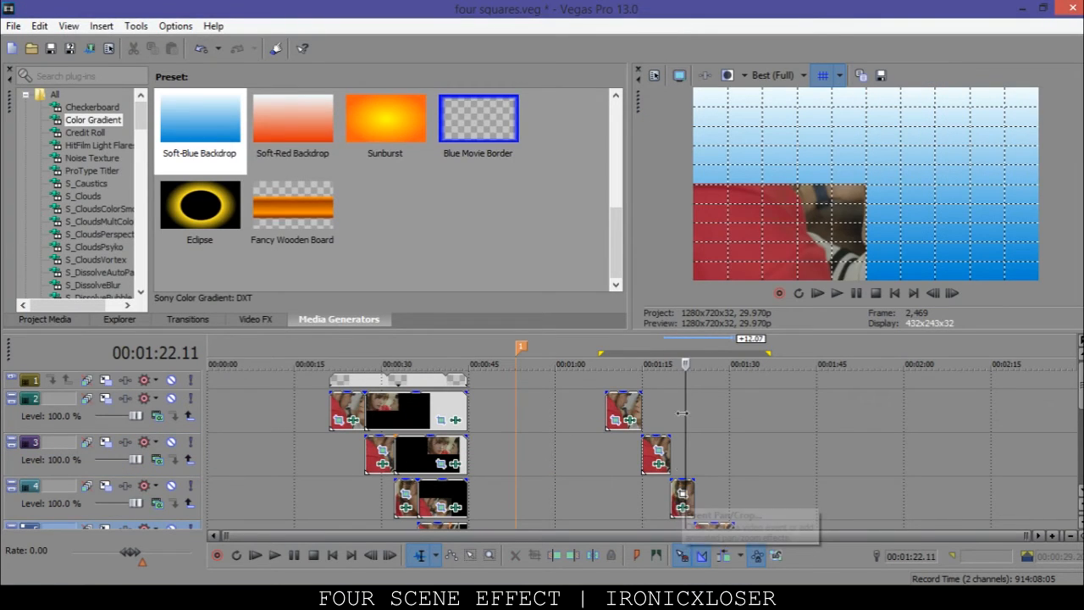
left_click(682, 492)
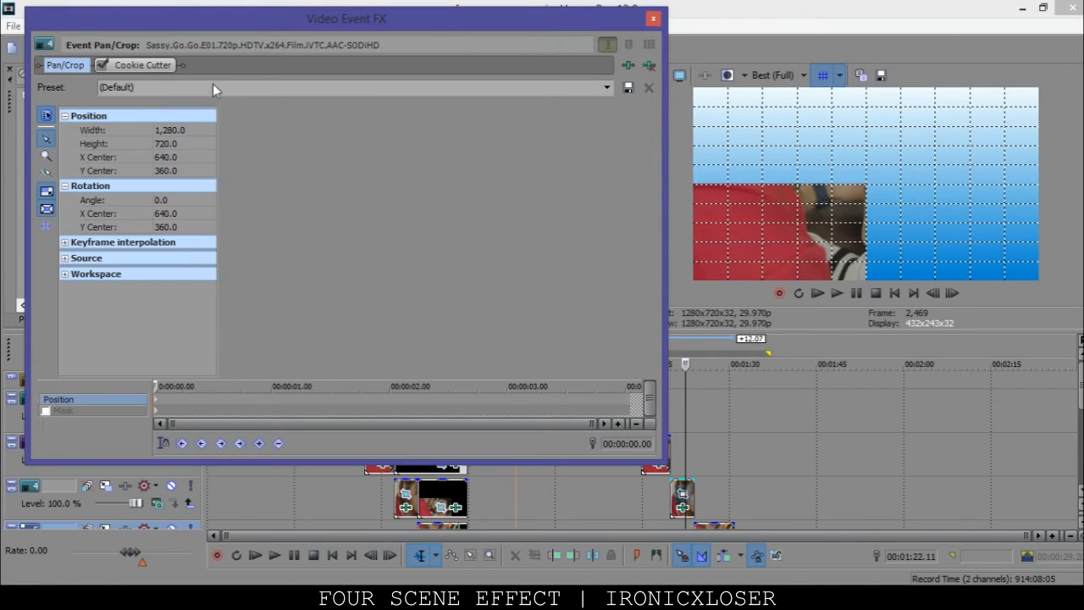
left_click(606, 87)
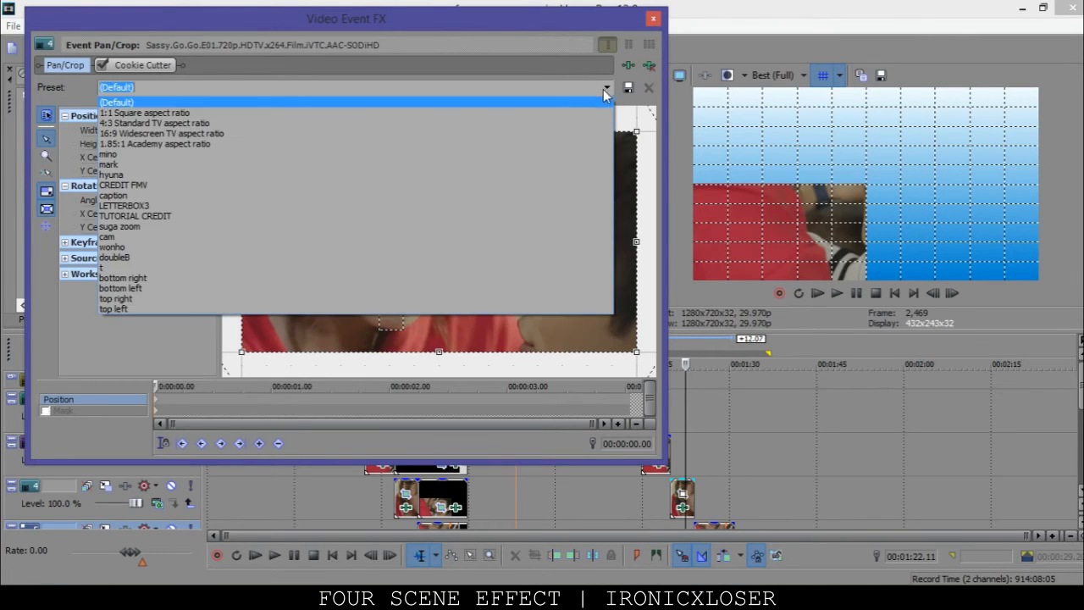
left_click(137, 288)
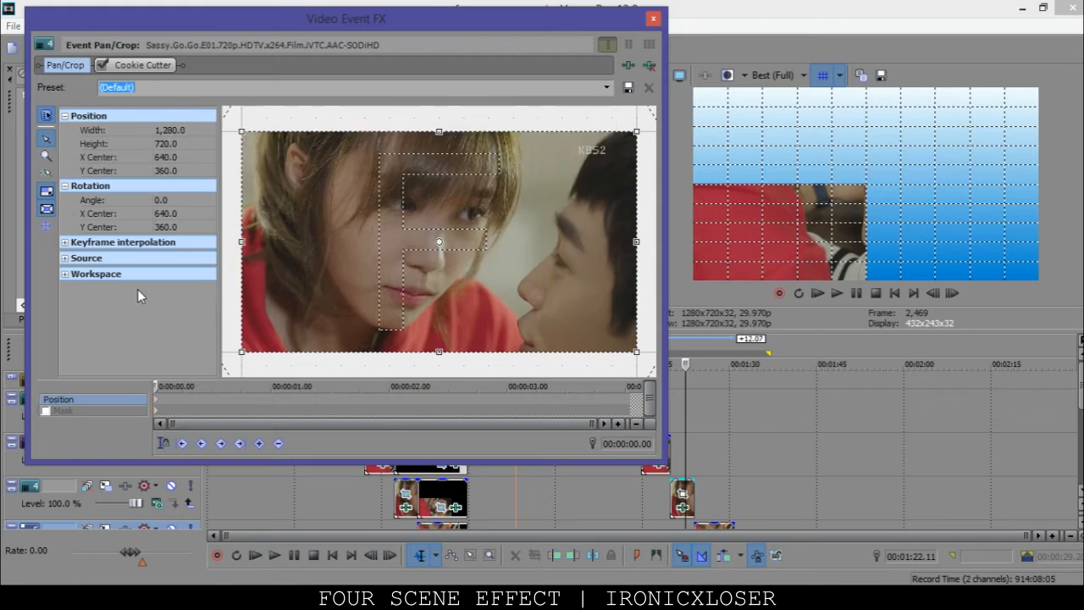
- Review the width, height, X centre and Y centre of the track 4 clip's crop frame and close its settings
left_click(171, 133)
left_click(175, 131)
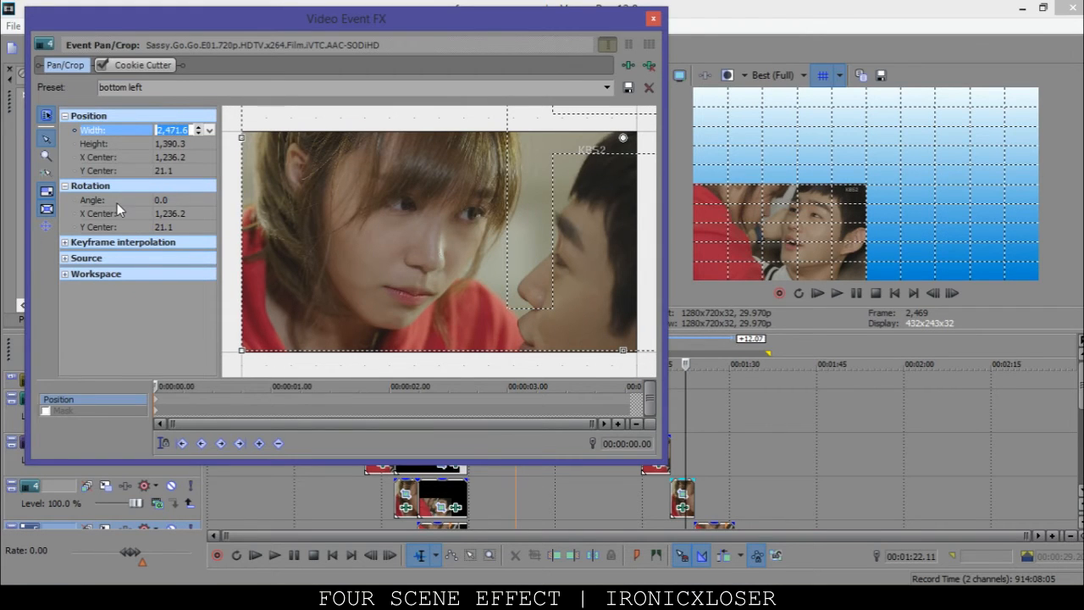
left_click(171, 143)
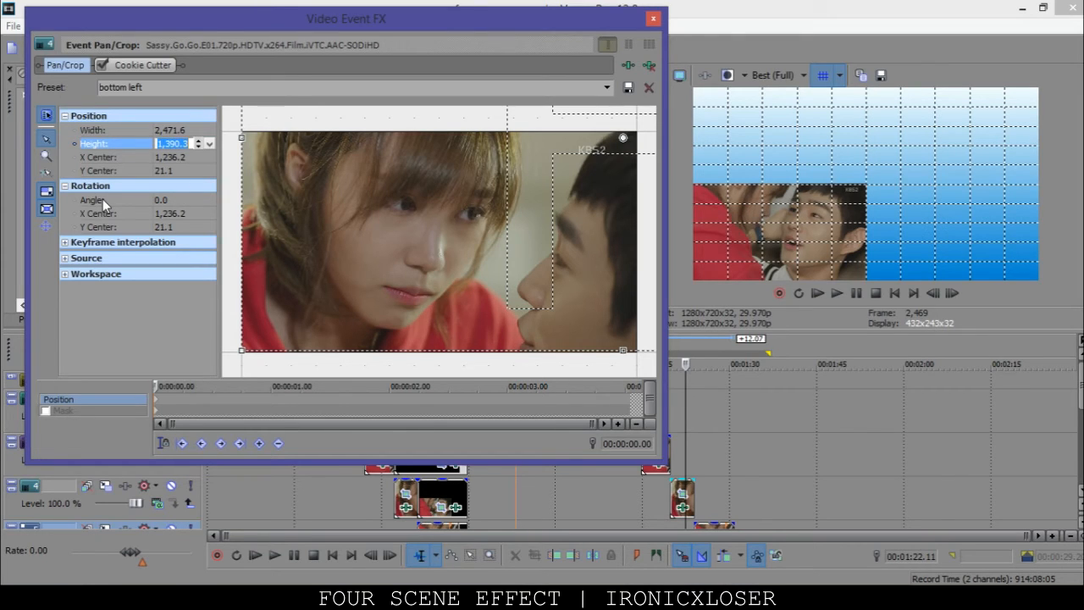
left_click(179, 158)
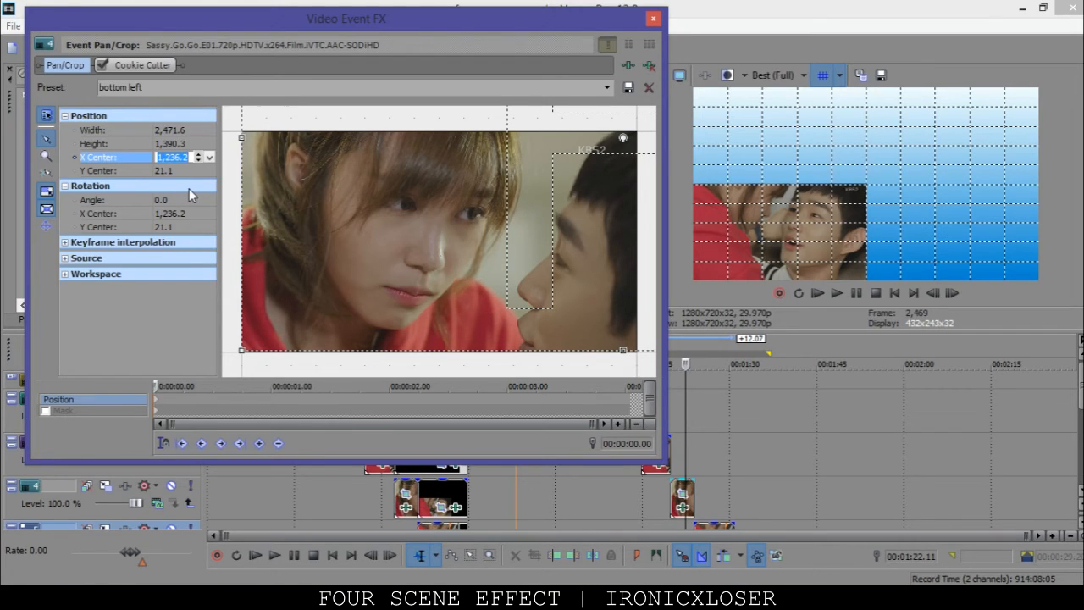
left_click(177, 171)
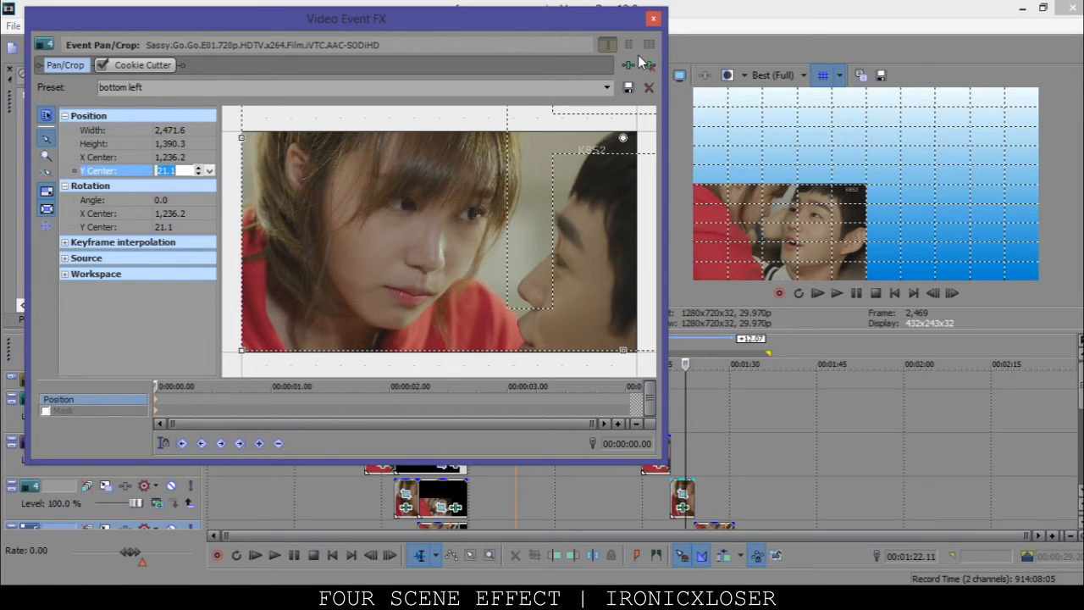
left_click(627, 88)
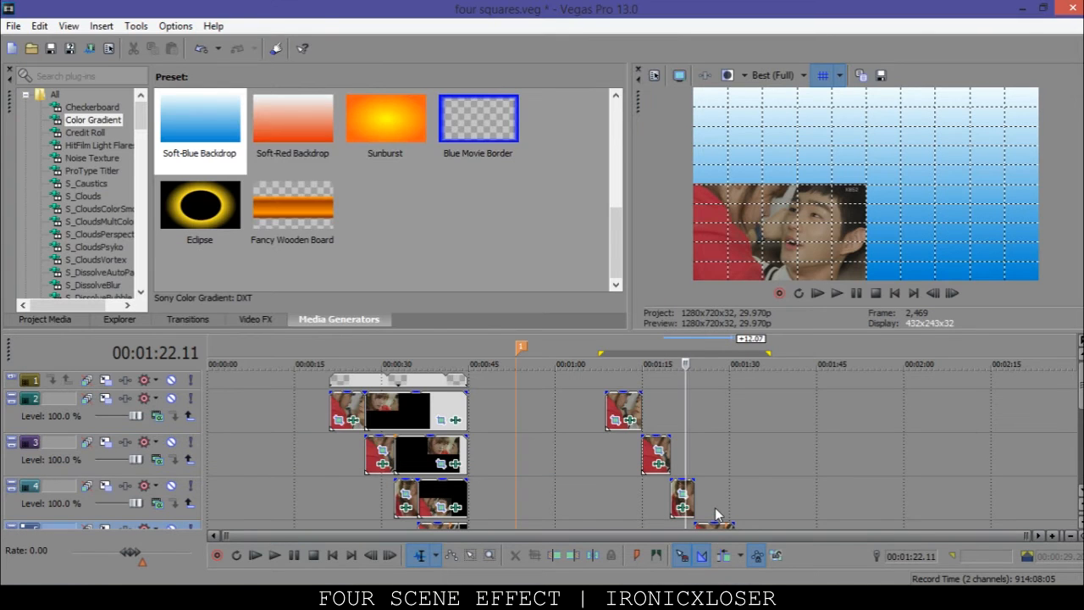
- Apply the "bottom right" Pan/Crop preset to the clip on track 5
left_click(707, 513)
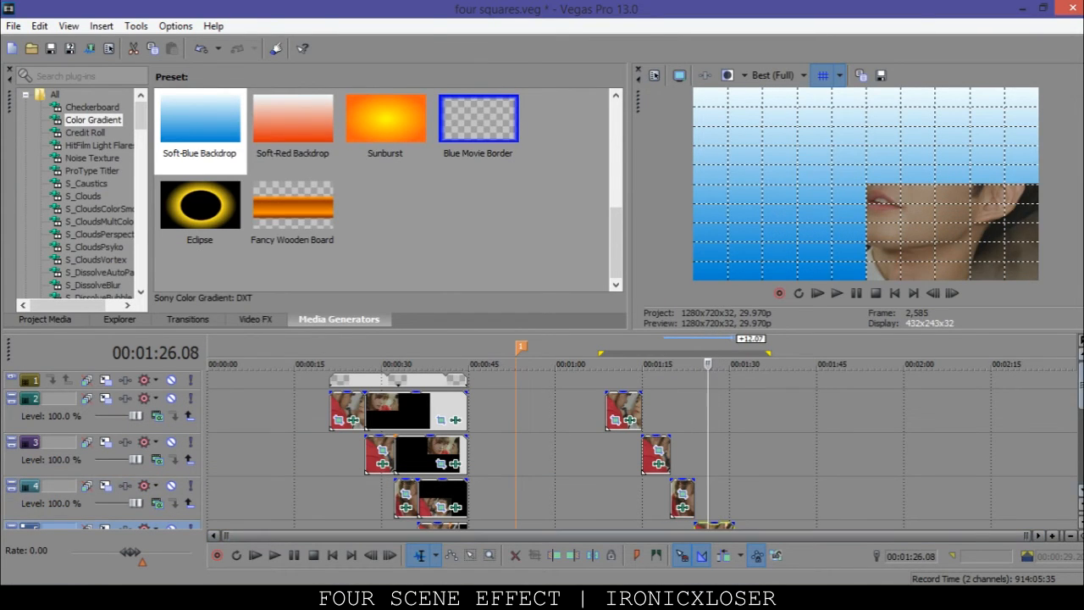
scroll(541, 448, "down", 1)
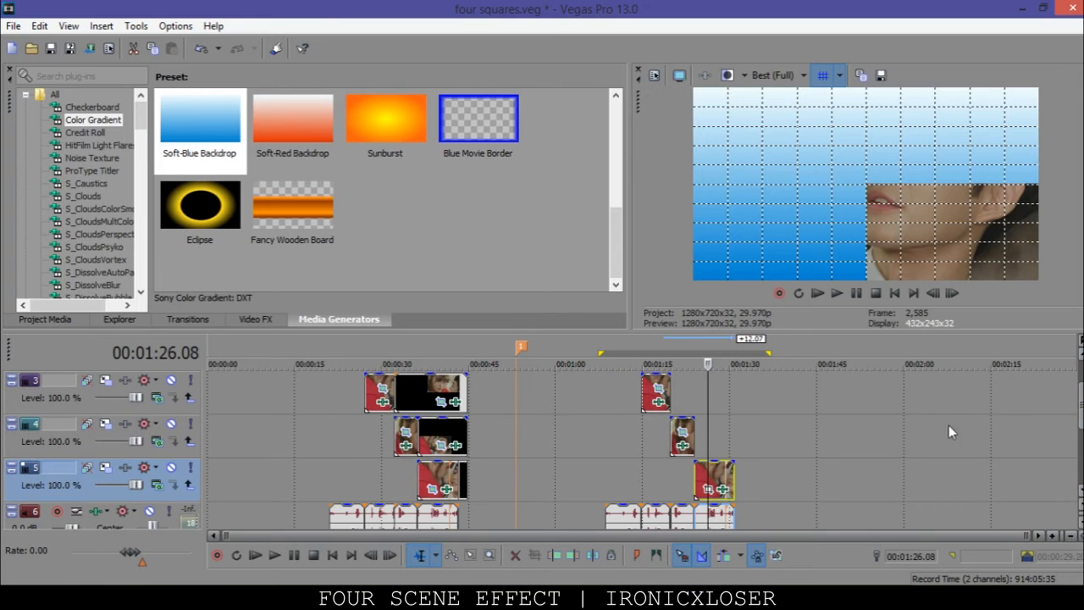
left_click(709, 491)
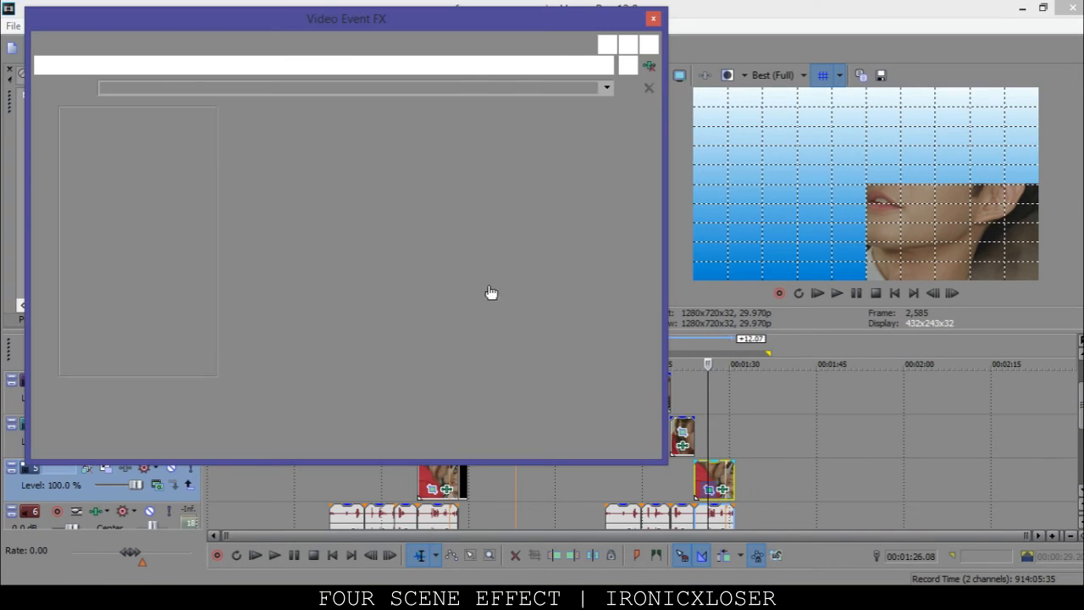
left_click(607, 88)
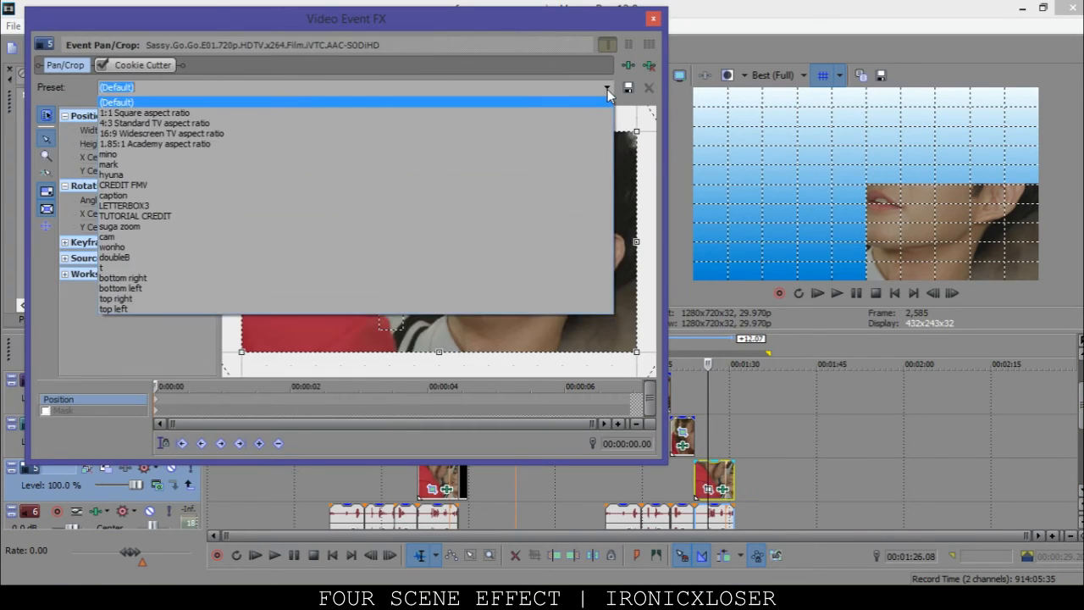
left_click(183, 282)
- Review the width, height, X centre and Y centre of the track 5 clip's crop frame and close its settings
left_click(194, 129)
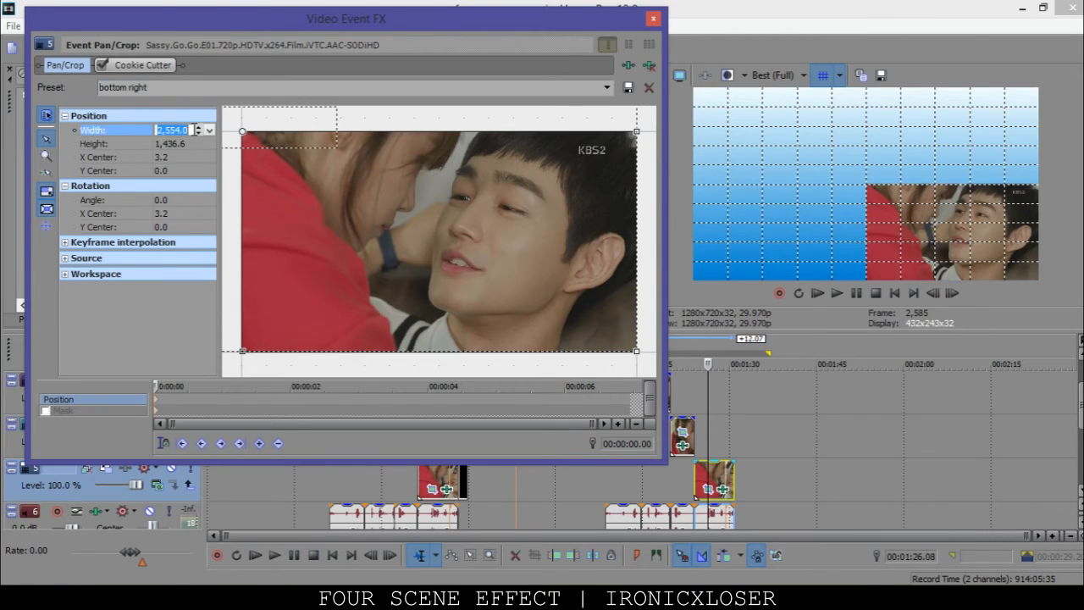
left_click(180, 141)
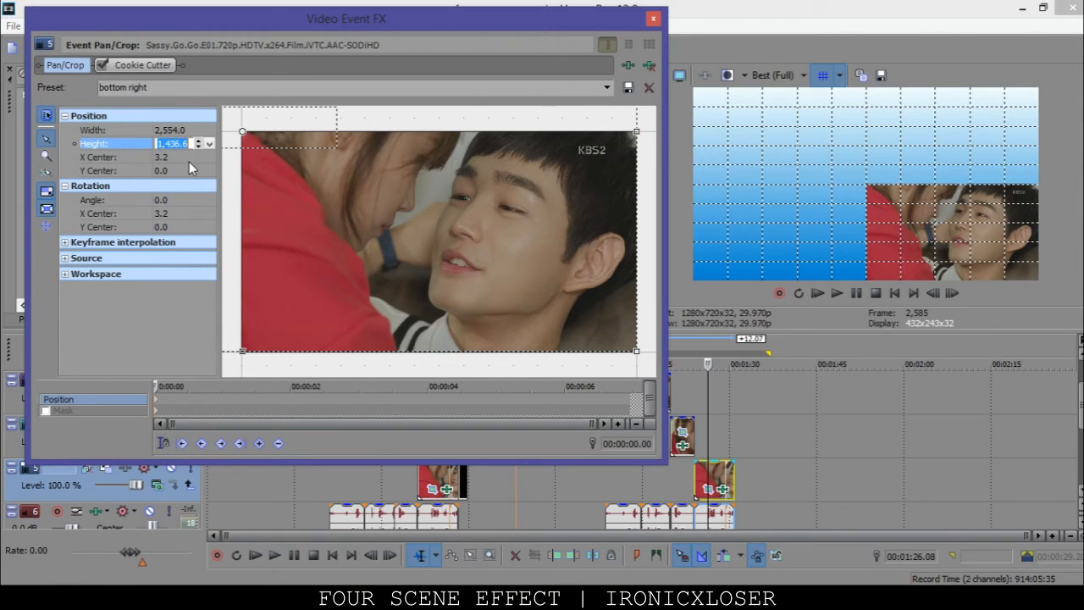
left_click(181, 158)
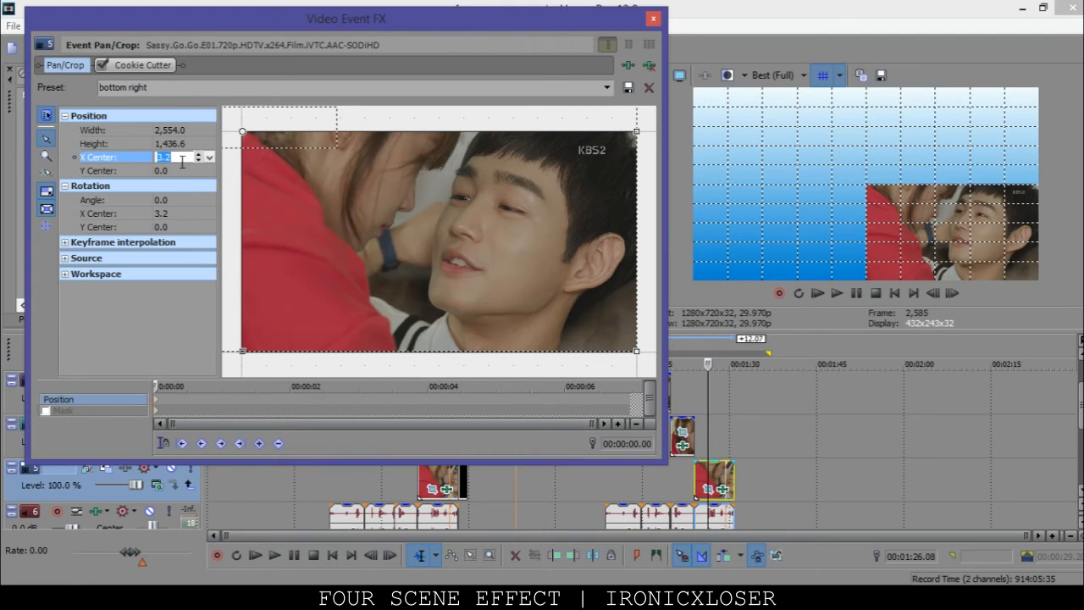
left_click(181, 170)
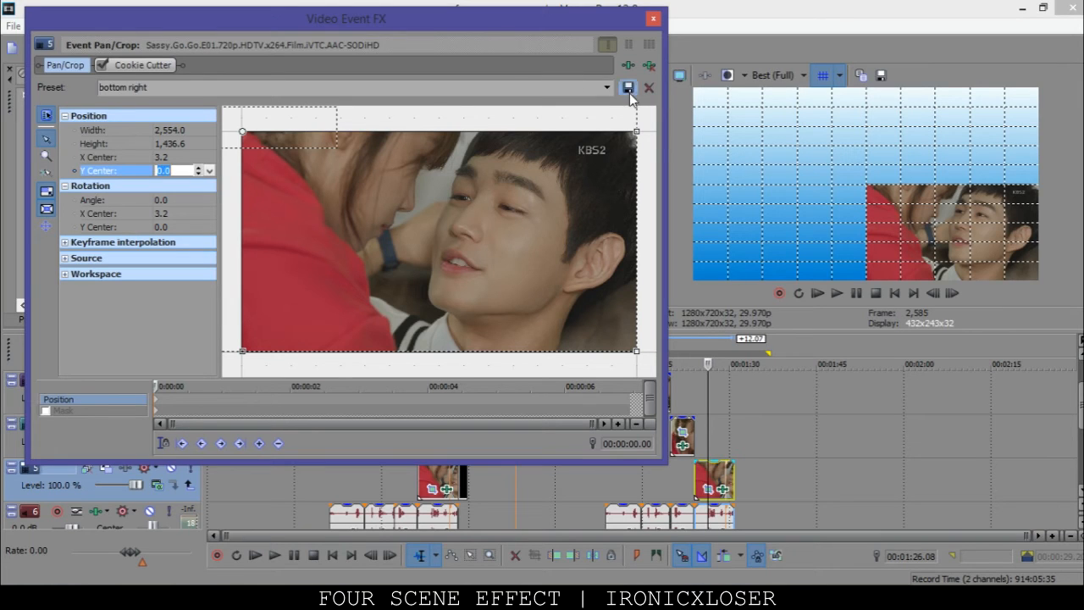
left_click(652, 18)
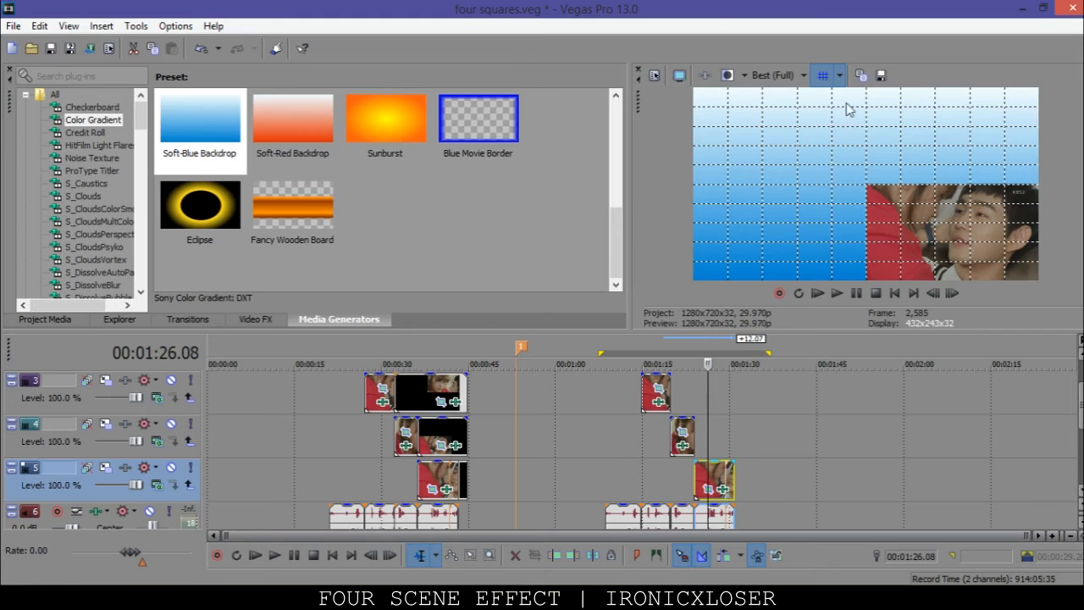
- Turn off the preview grid overlay and delete the blue gradient backdrop from track 7
left_click(822, 75)
left_click_drag(1079, 411, 1079, 474)
right_click(682, 453)
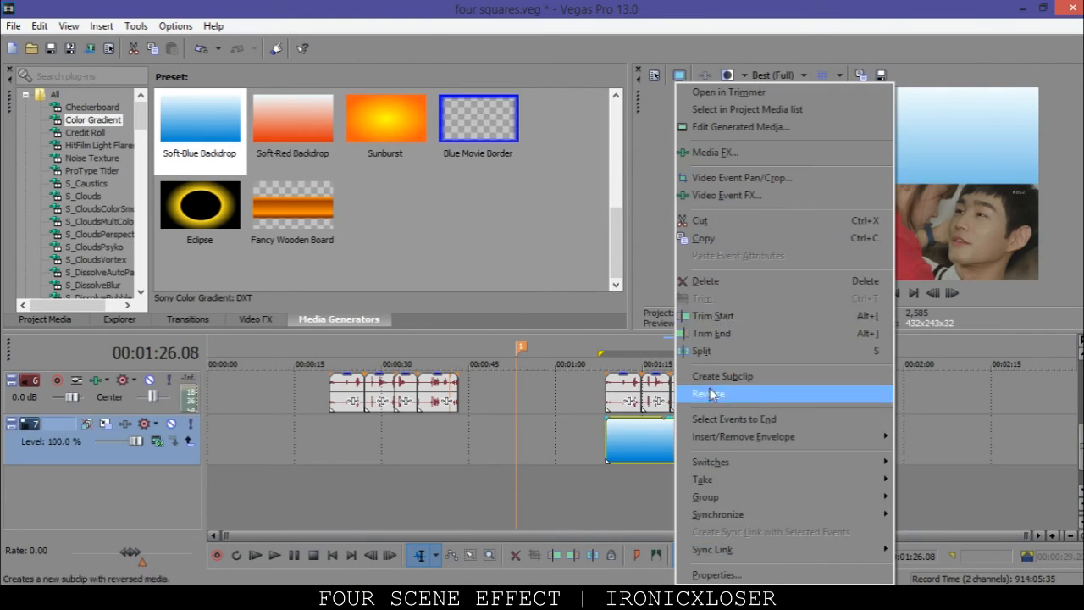
left_click(716, 281)
- Save a PNG snapshot of the track 2 clip's last frame at 00:01:14.21 as Image5 in the CAPS folder
left_click_drag(1079, 448, 1077, 377)
left_click(634, 403)
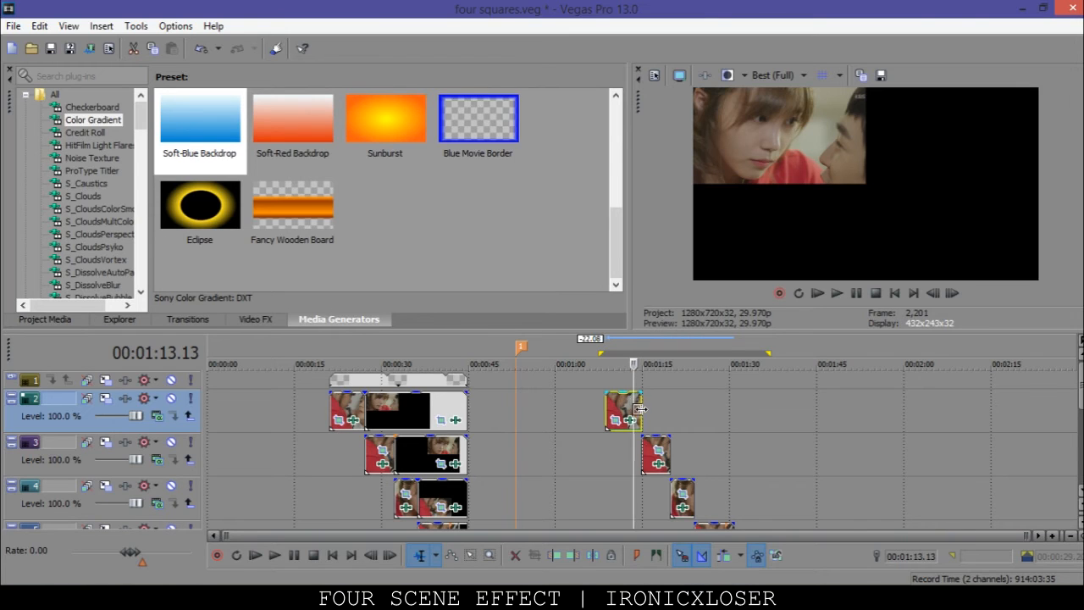
left_click(640, 407)
scroll(656, 410, "up", 5)
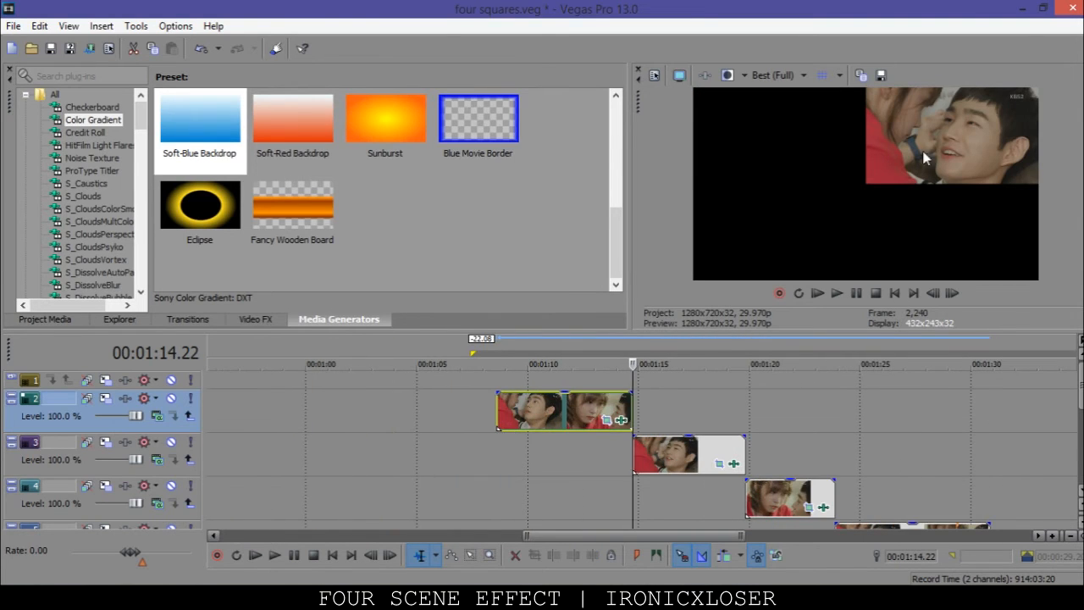
key("Left")
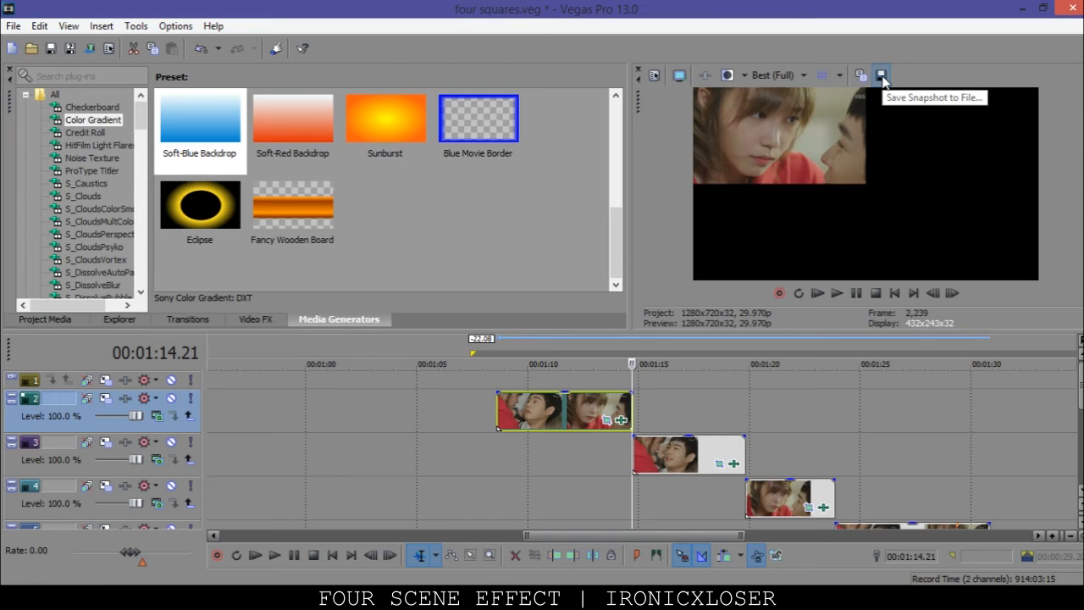
left_click(881, 76)
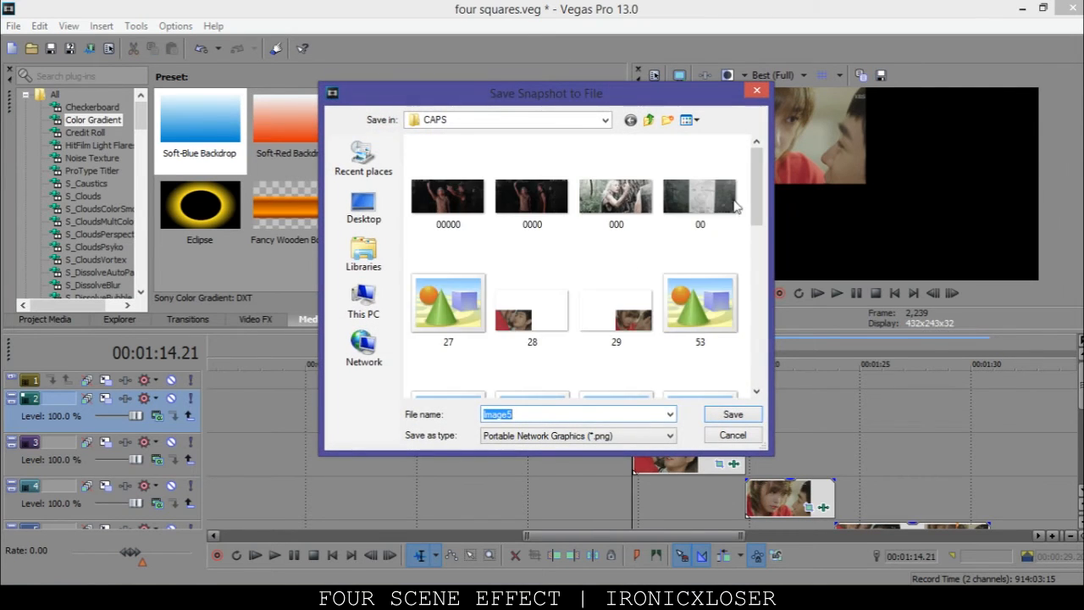
mouse_move(757, 199)
left_mouse_down()
mouse_move(759, 343)
mouse_move(759, 212)
left_mouse_up()
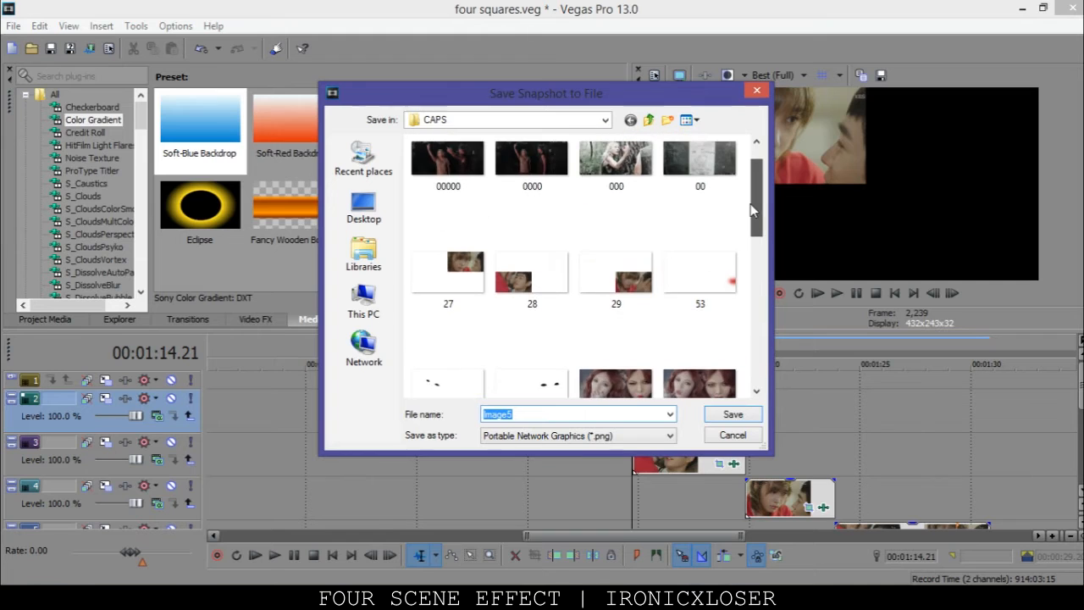
left_click_drag(758, 202, 764, 254)
left_click(748, 416)
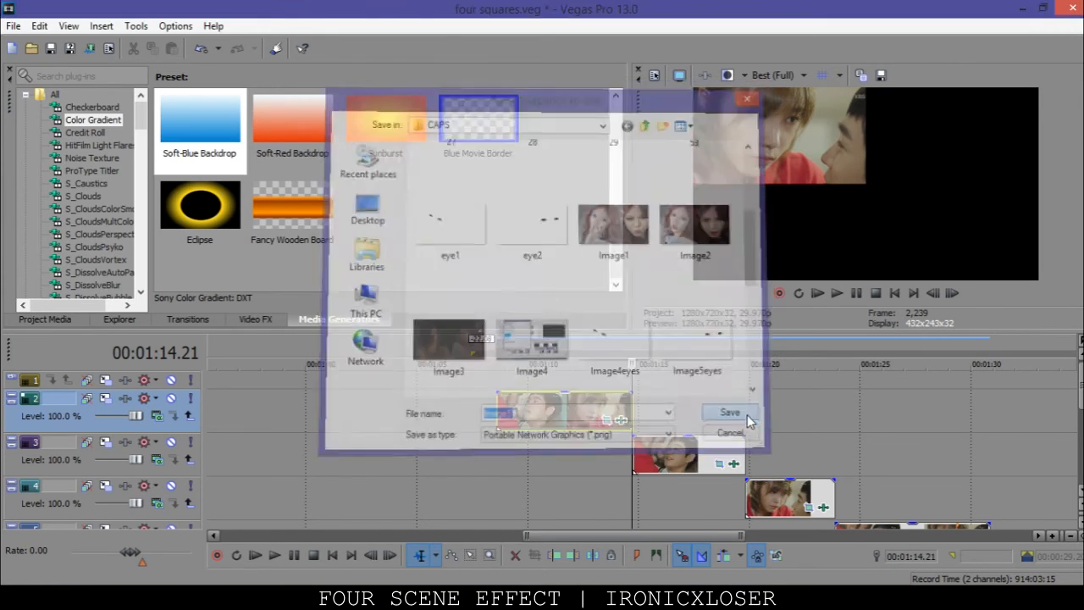
- Save a PNG snapshot of the track 3 clip's last frame at 00:01:19.24 as Image6 in the CAPS folder
left_click(744, 450)
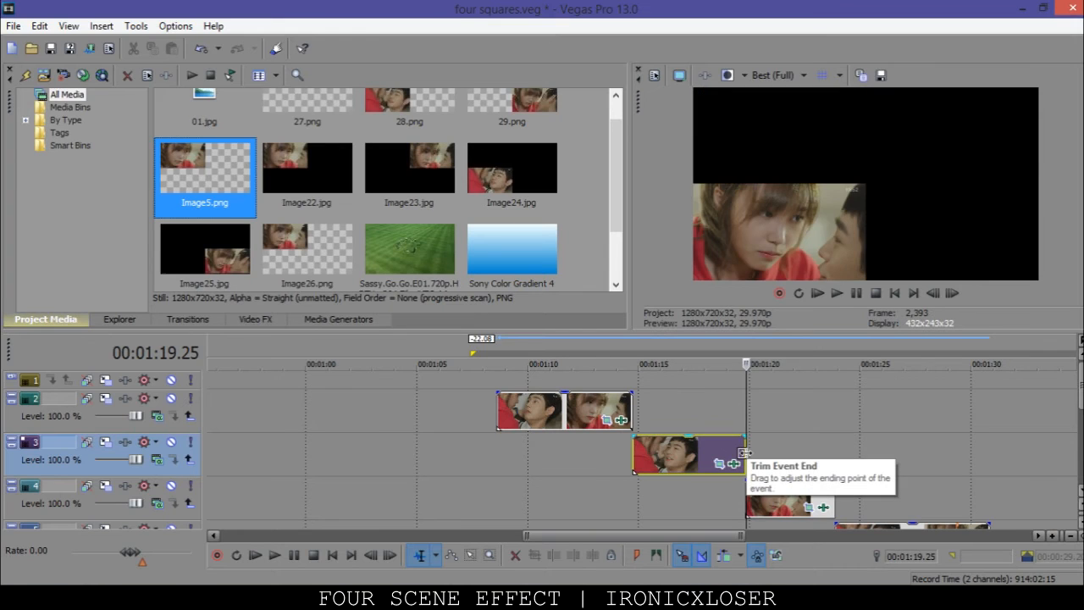
key("Left")
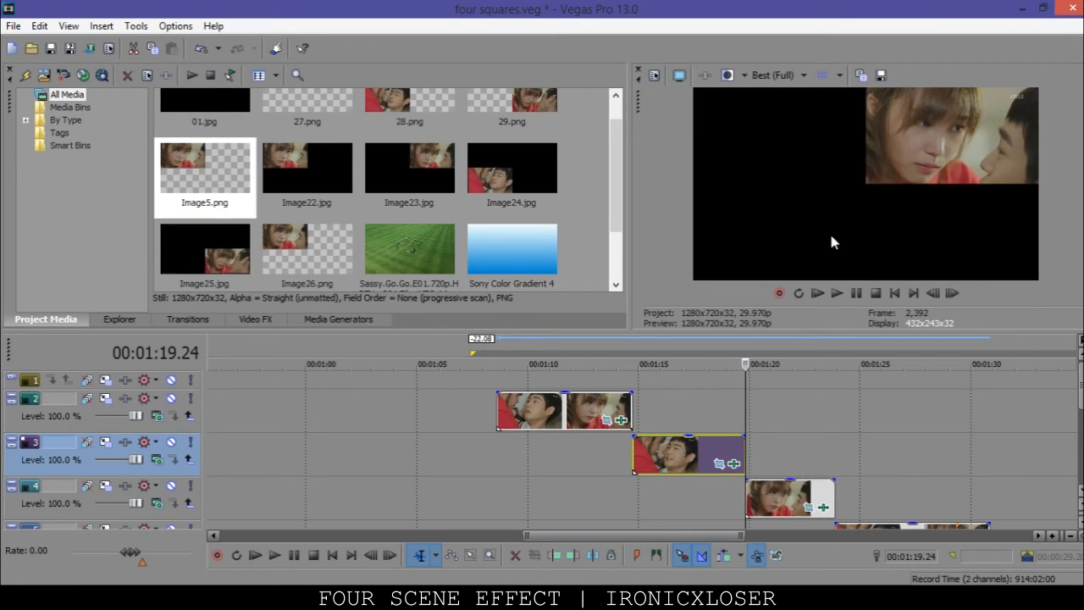
left_click(881, 75)
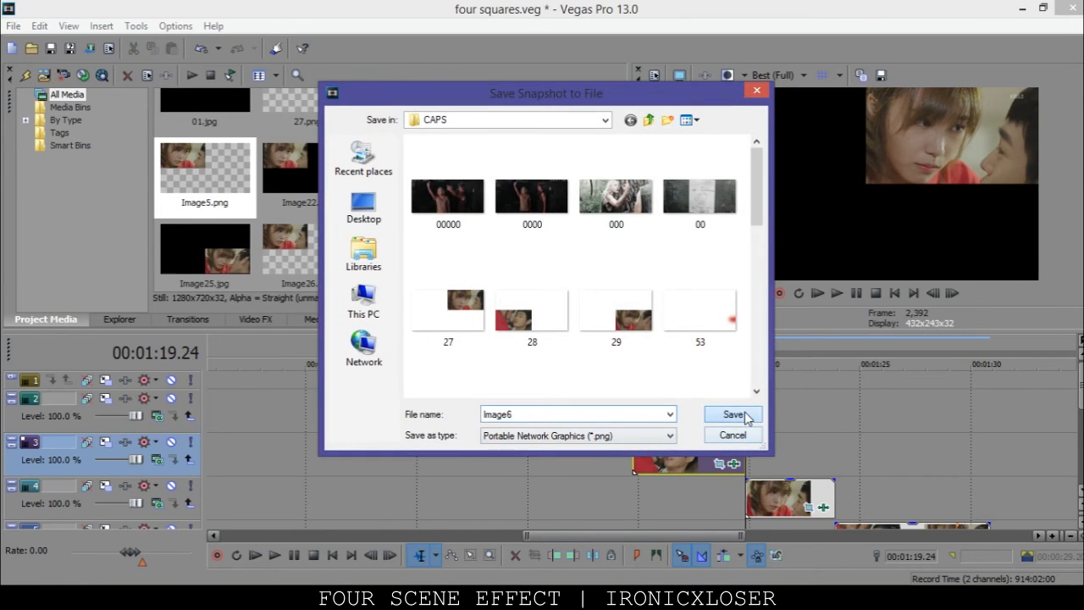
left_click(733, 414)
- Save a PNG snapshot of the track 4 clip's last frame at 00:01:23.25 as Image7 in the CAPS folder
left_click(832, 495)
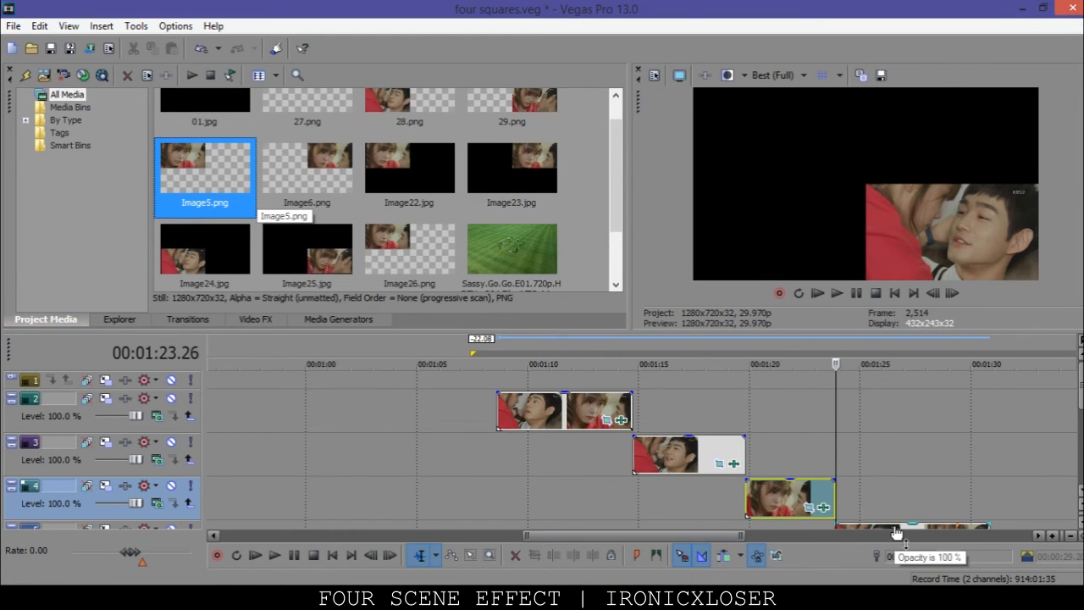
scroll(795, 483, "up", 2)
left_click(630, 497)
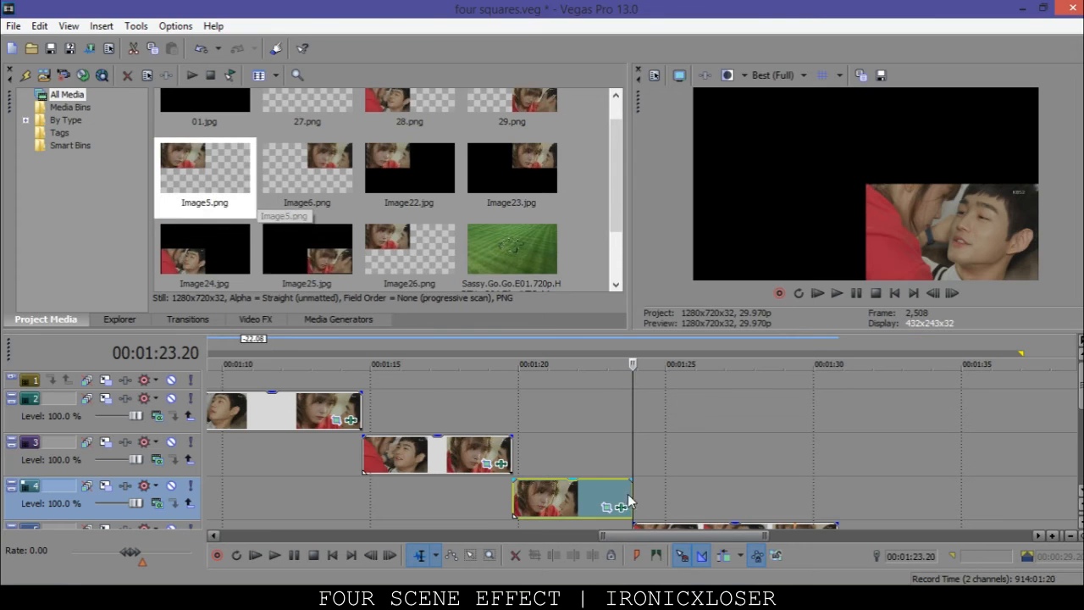
key("Right")
key("Right")
key("Right")
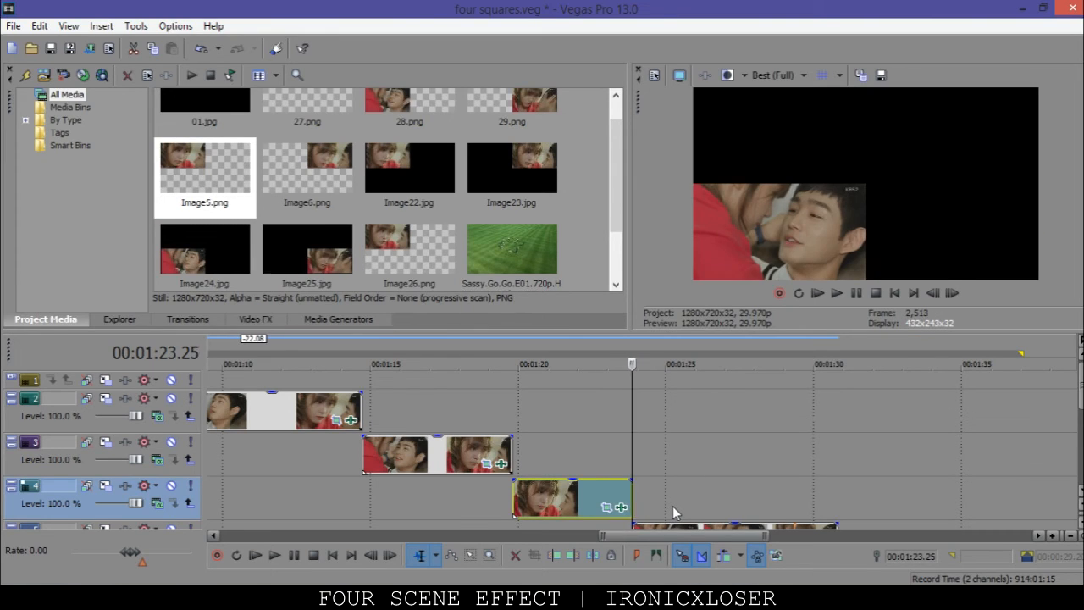
key("Right")
key("Left")
left_click(880, 76)
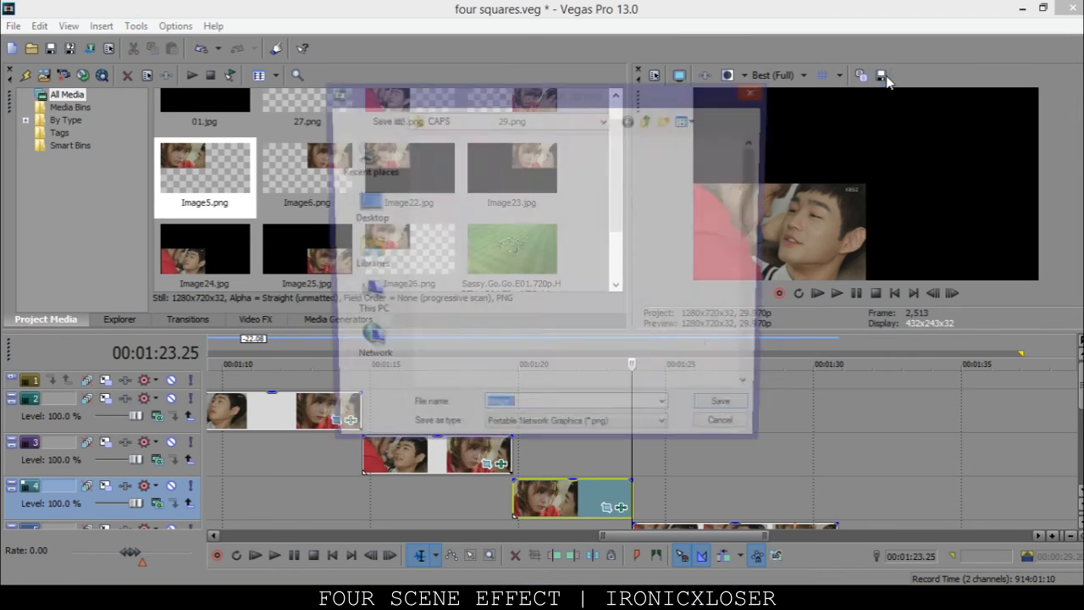
left_click(733, 415)
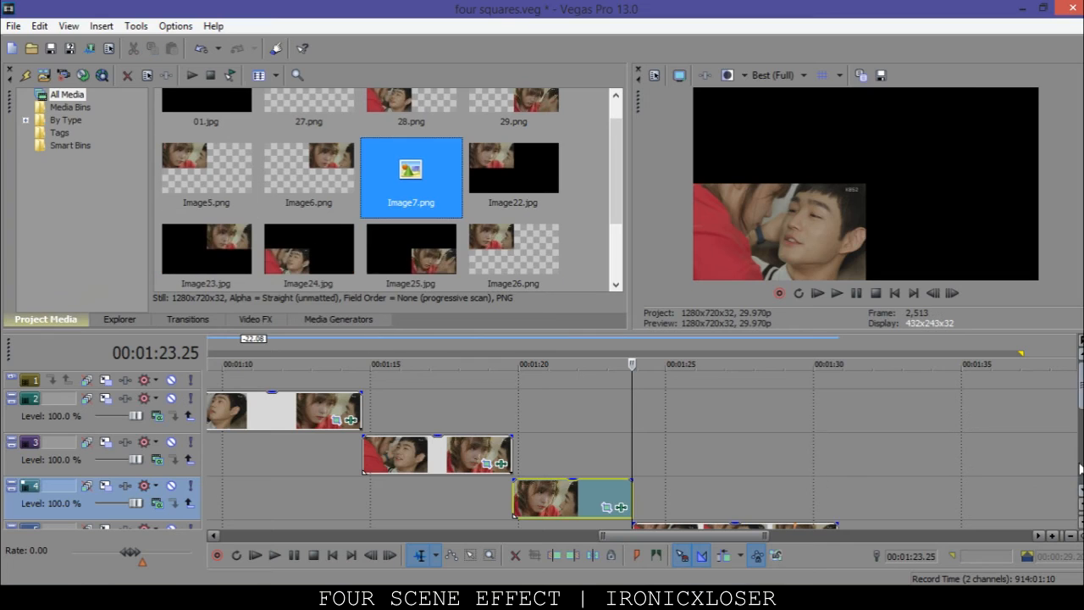
left_click_drag(1080, 388, 1080, 406)
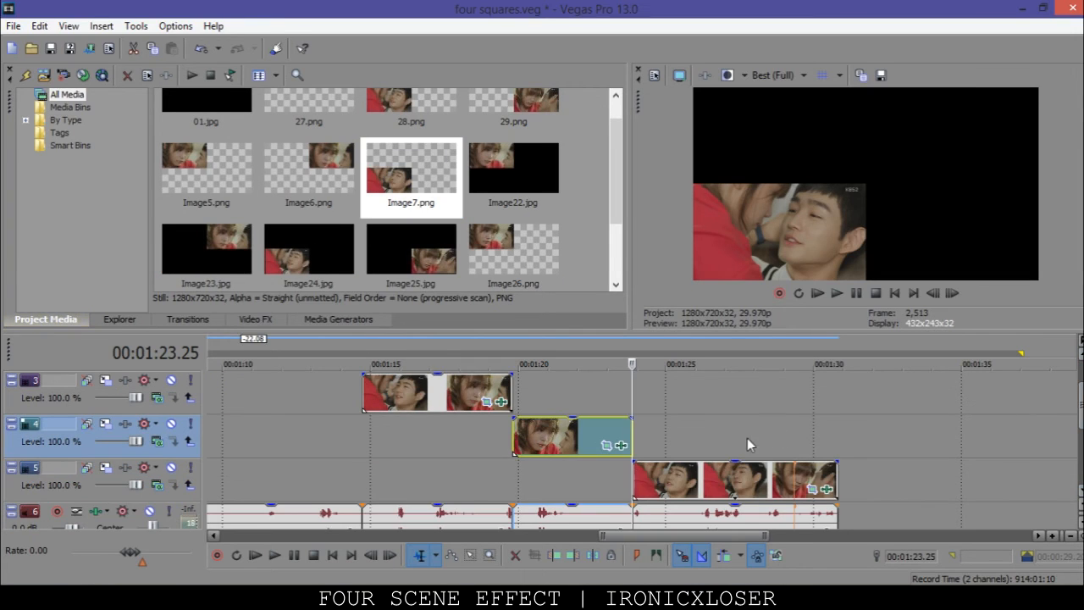
- Save a PNG snapshot of the track 5 clip's last frame at 00:01:30.25 as Image8 in the CAPS folder
left_click(834, 479)
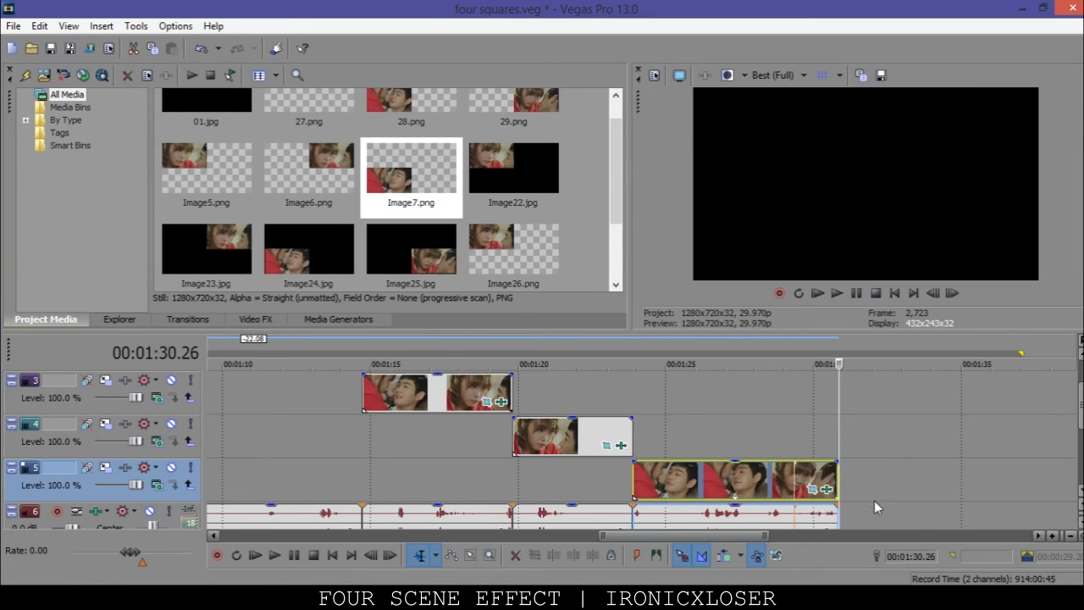
key("Left")
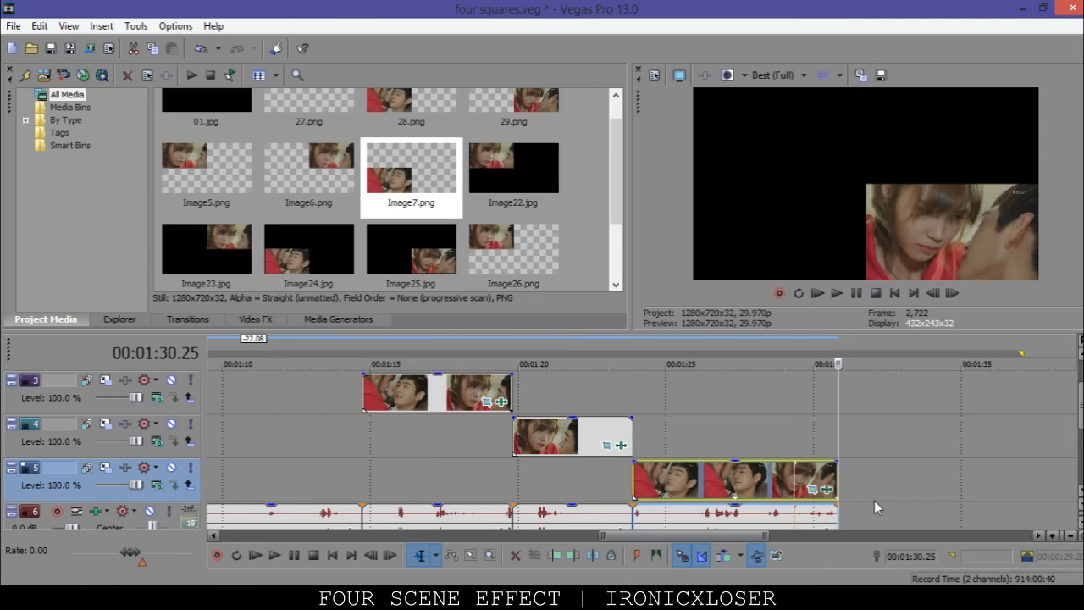
left_click(883, 76)
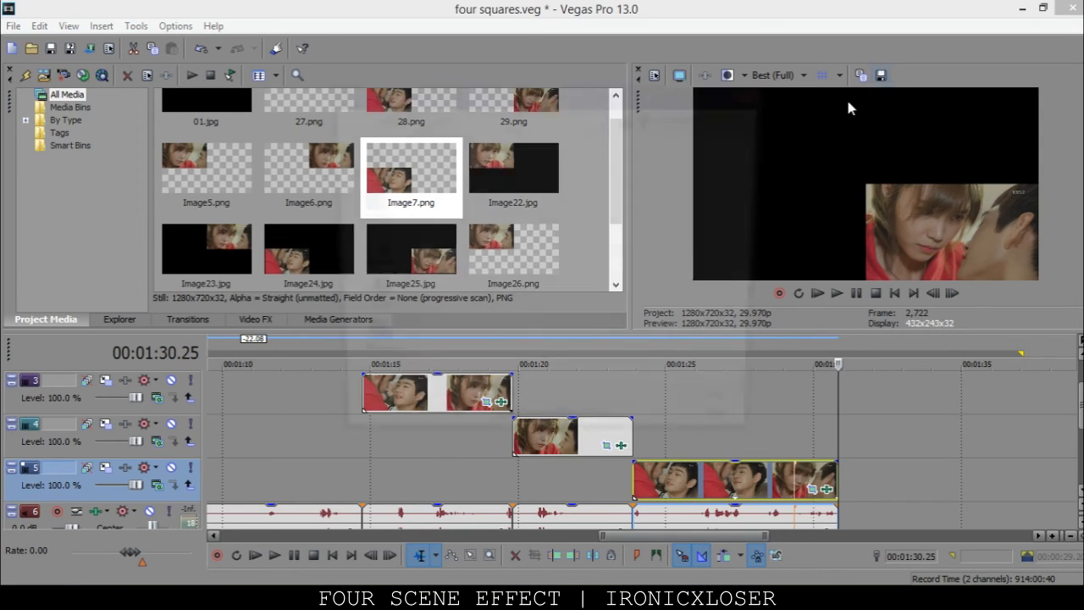
left_click(561, 432)
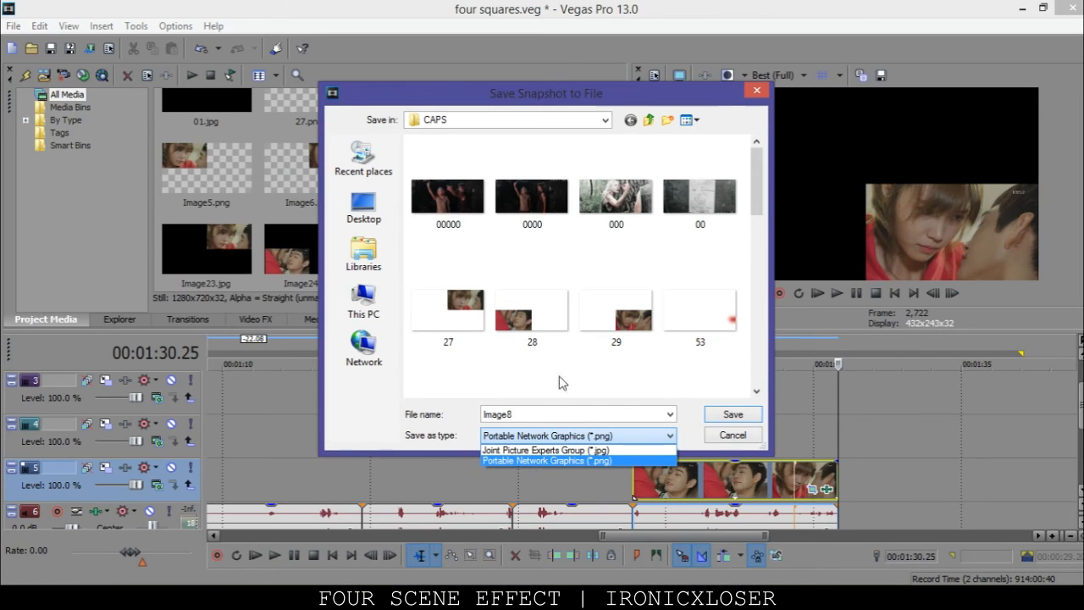
left_click(694, 421)
left_click(730, 414)
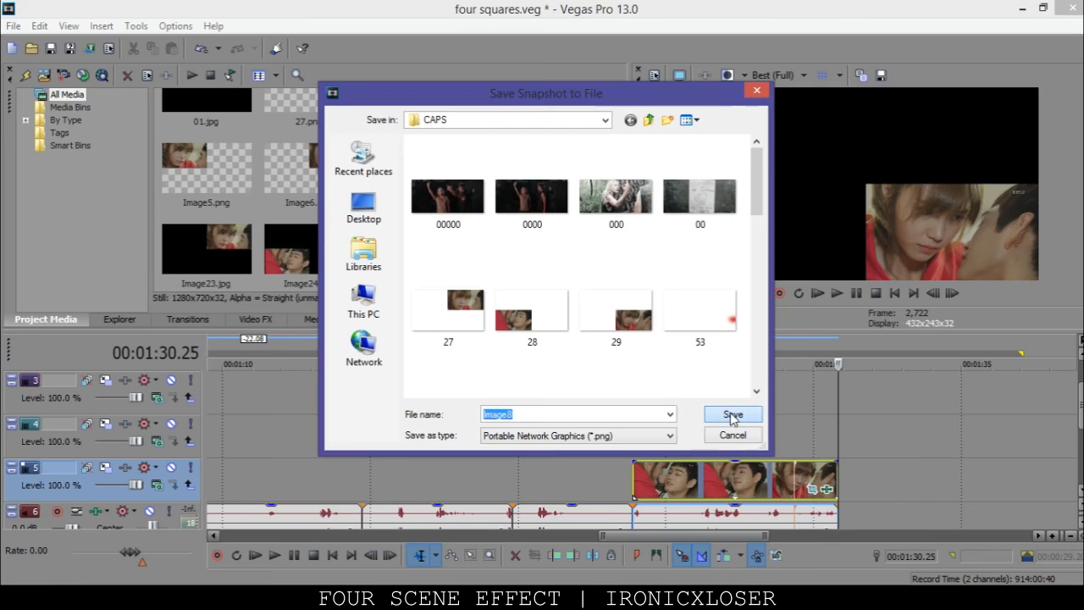
- Place Image5.png on track 2 directly after its clip, starting at 00:01:14.22
scroll(452, 356, "down", 5)
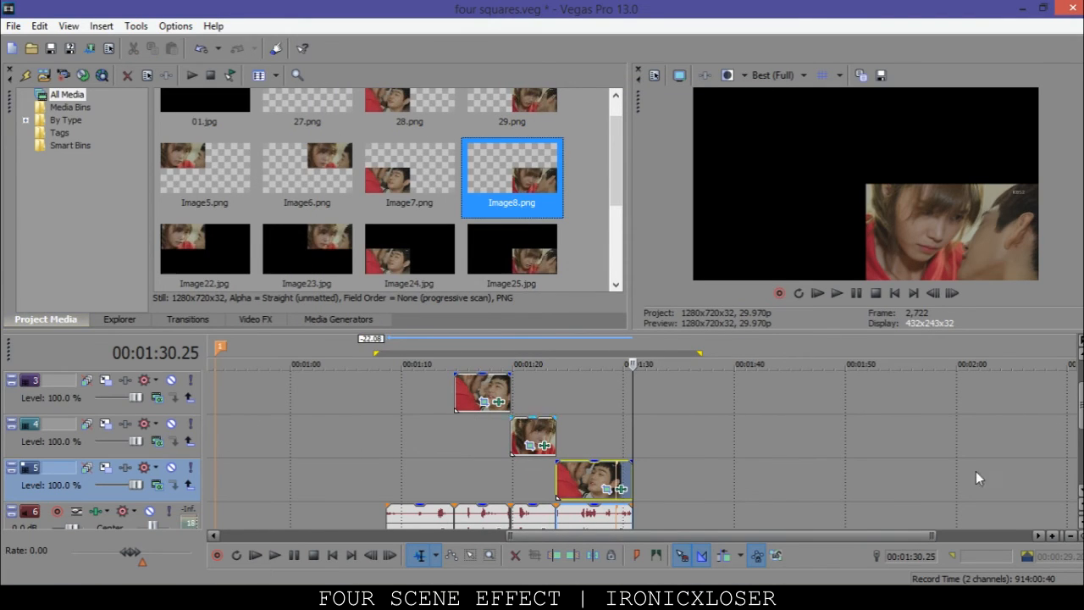
scroll(1081, 432, "up", 2)
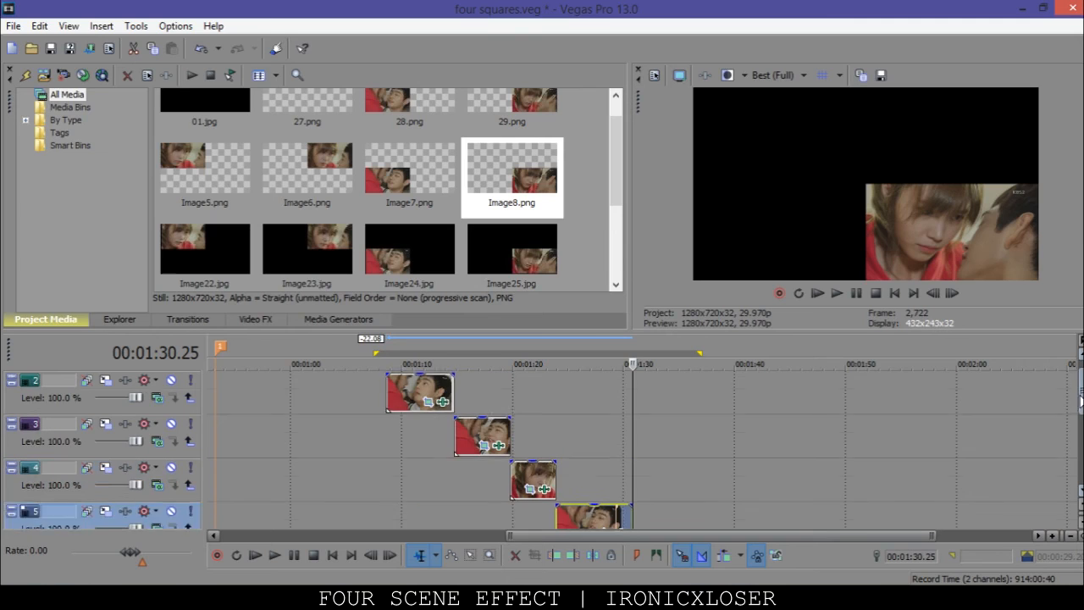
left_click(449, 402)
left_click(454, 407)
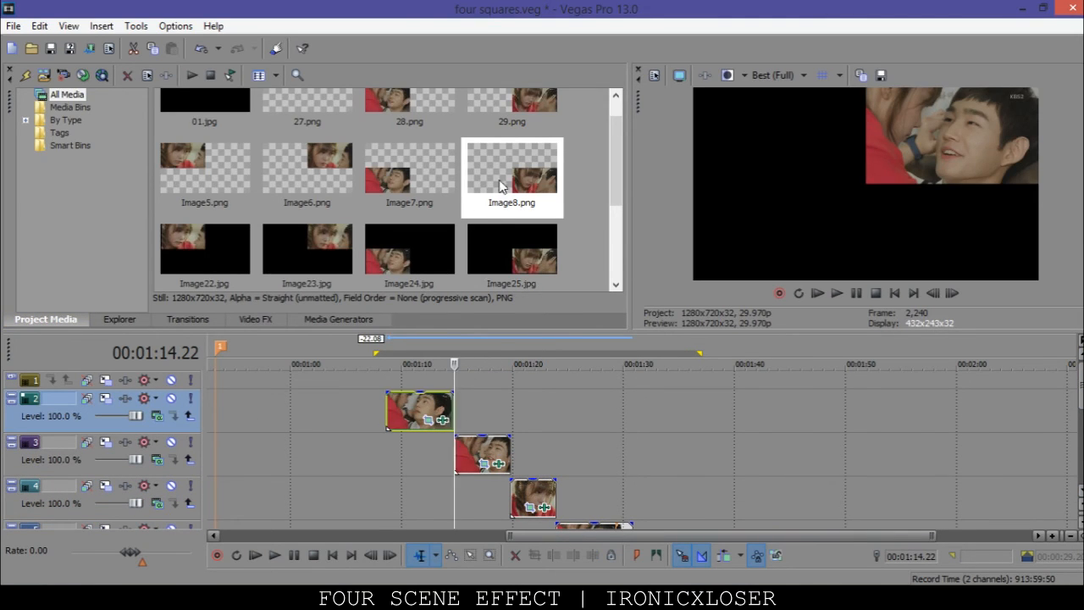
left_click_drag(204, 173, 463, 415)
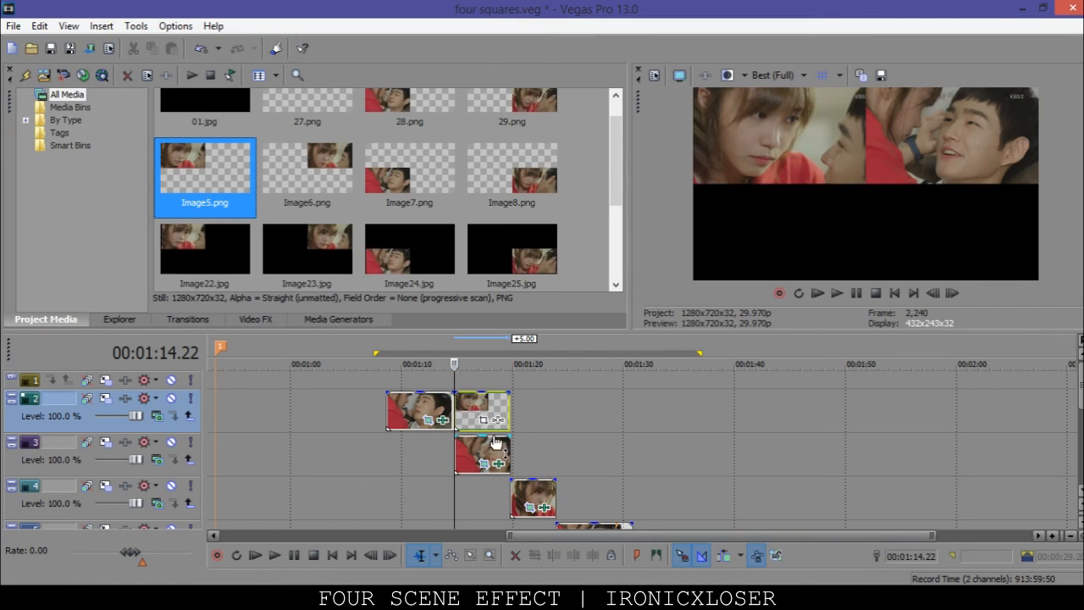
left_click(482, 420)
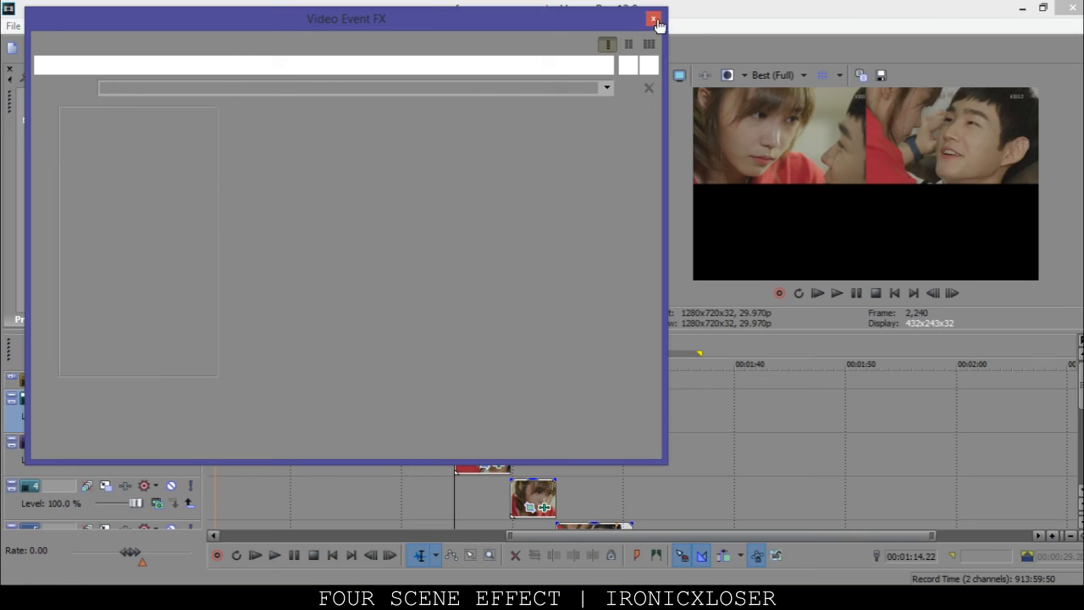
left_click(651, 18)
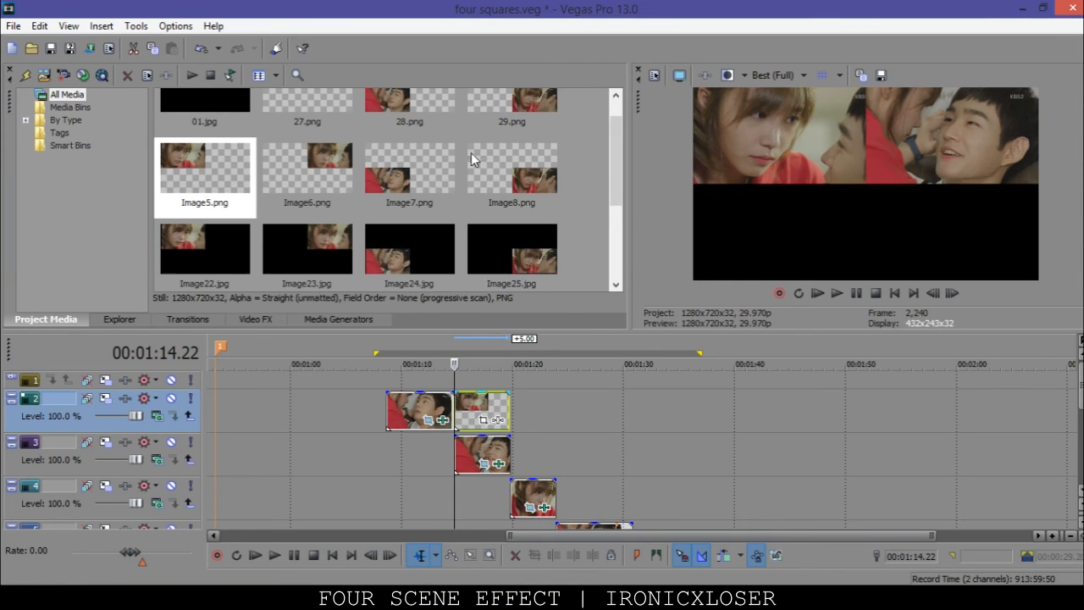
- Place Image6.png, Image7.png and Image8.png directly after the clips on tracks 3, 4 and 5 respectively
left_click_drag(309, 166, 619, 427)
left_click_drag(524, 448, 528, 452)
left_click(471, 456)
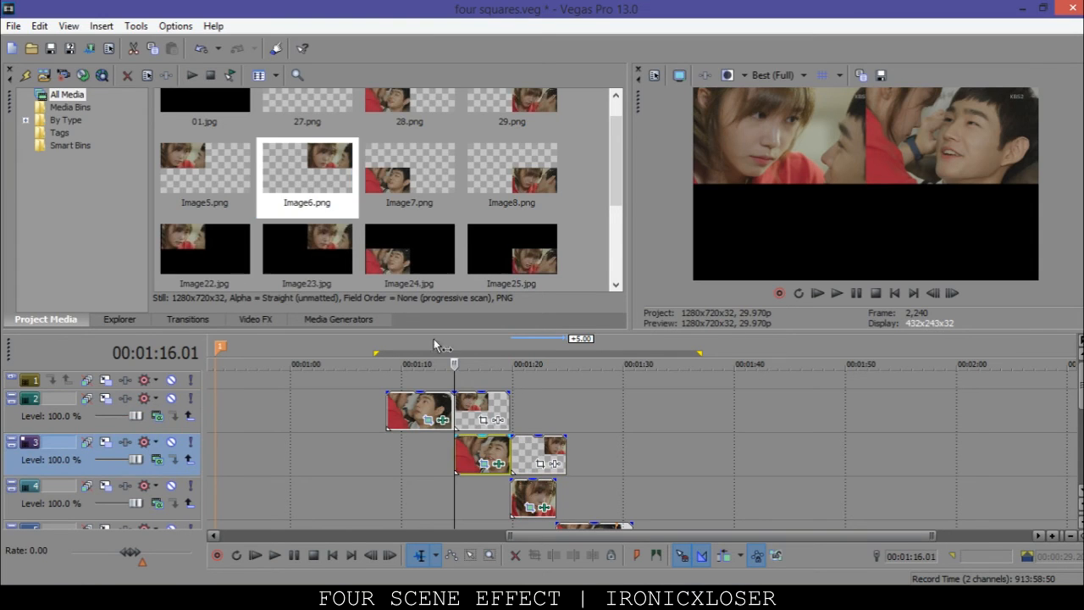
left_click_drag(409, 169, 561, 508)
left_click_drag(511, 174, 661, 512)
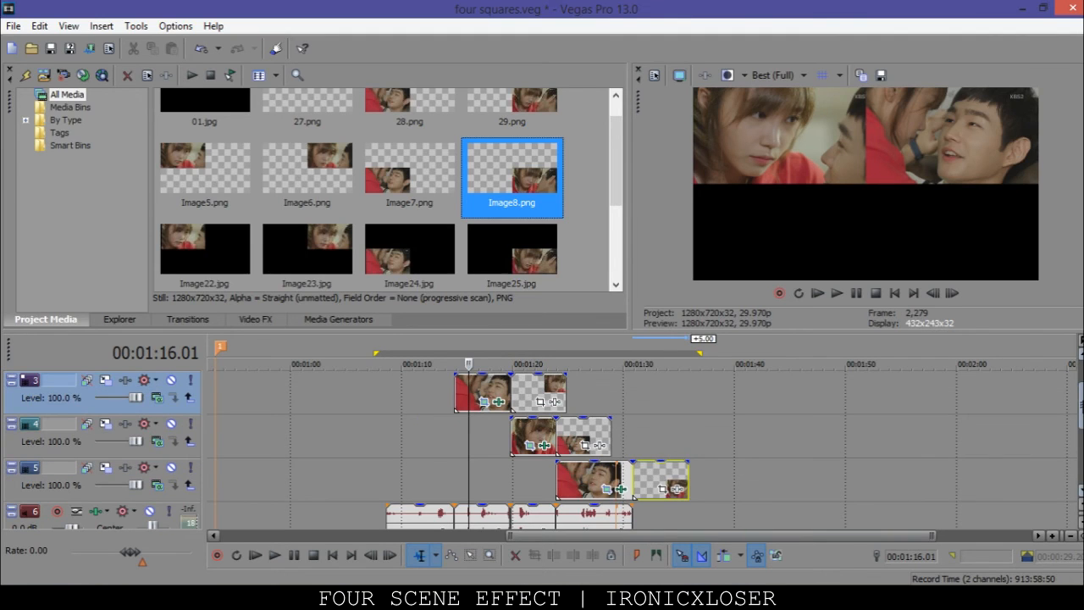
- Shorten the track 5 still and extend the stills on tracks 4, 3 and 2 so all four end at the same time
left_click_drag(688, 481, 662, 466)
left_click_drag(610, 436, 665, 436)
left_click_drag(565, 390, 665, 411)
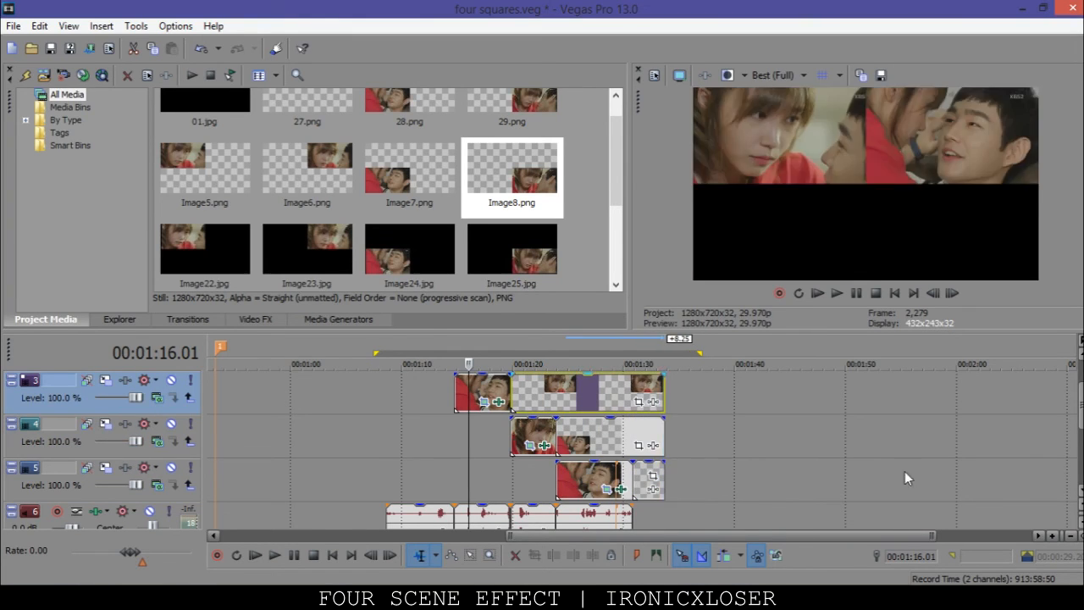
scroll(793, 461, "up", 1)
left_click_drag(508, 392, 666, 415)
mouse_move(1078, 381)
left_mouse_down()
mouse_move(1078, 398)
mouse_move(1079, 369)
left_mouse_up()
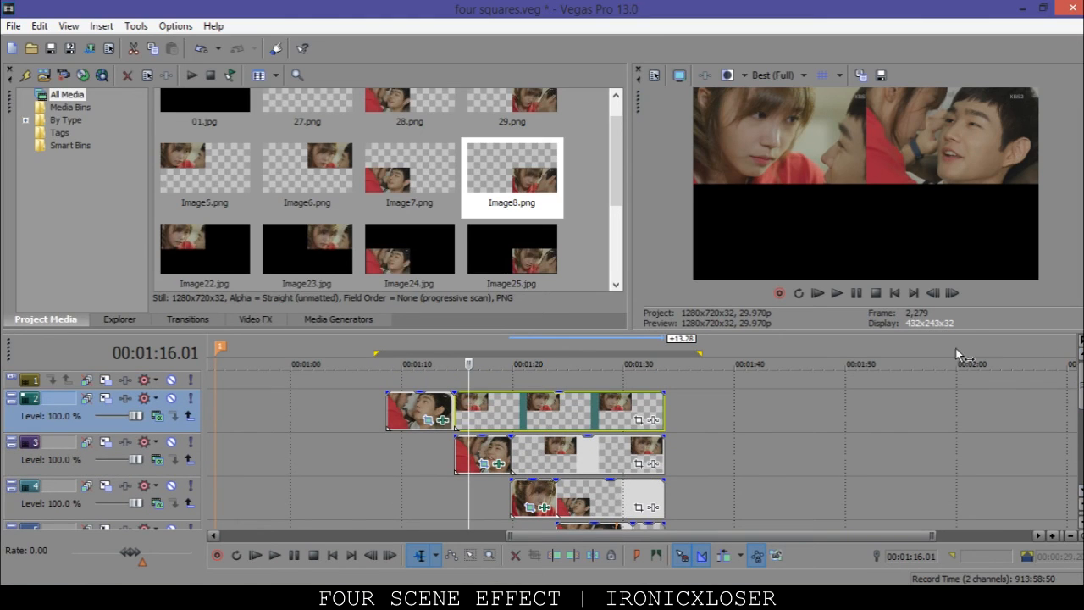
- Apply the default Black and White effect to the Image5 still on track 2 and the Image6 still on track 3
left_click(319, 322)
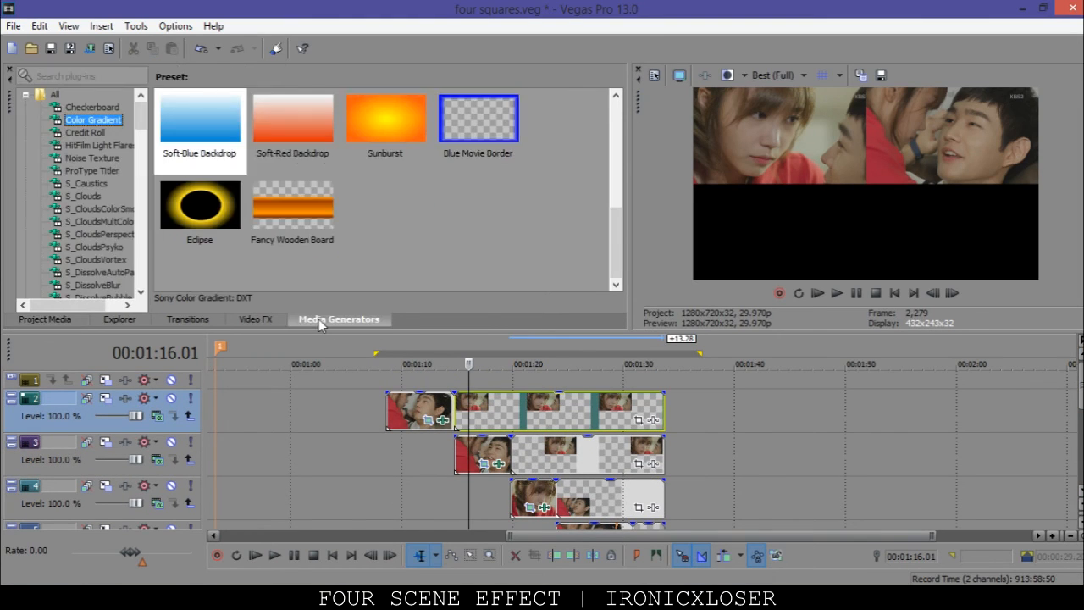
left_click(270, 318)
left_click_drag(227, 133, 598, 436)
left_click_drag(562, 387, 562, 390)
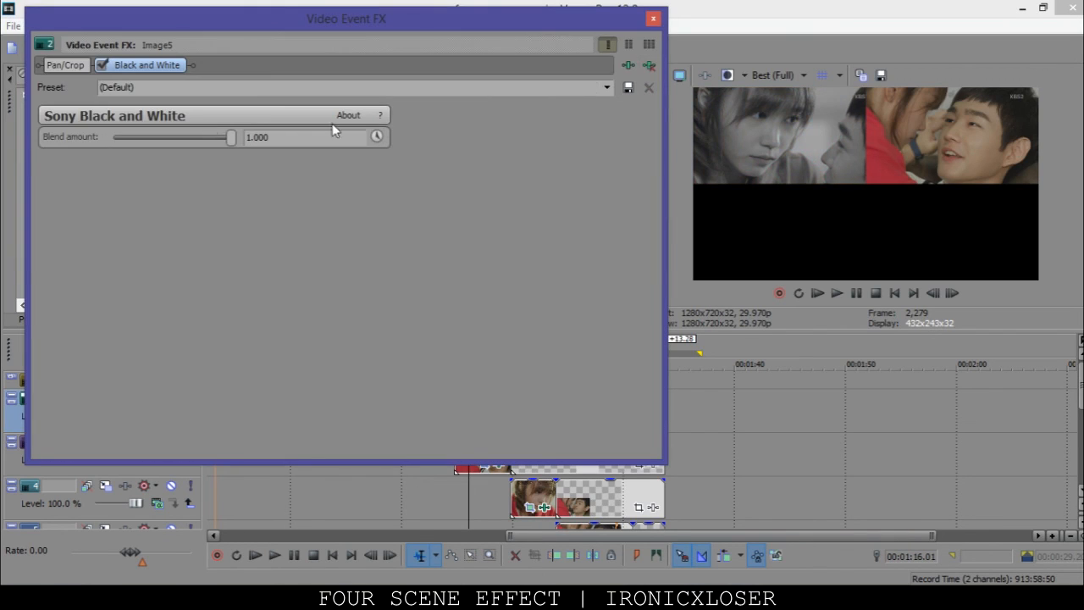
left_click(653, 19)
left_click_drag(230, 132, 613, 452)
left_click(652, 19)
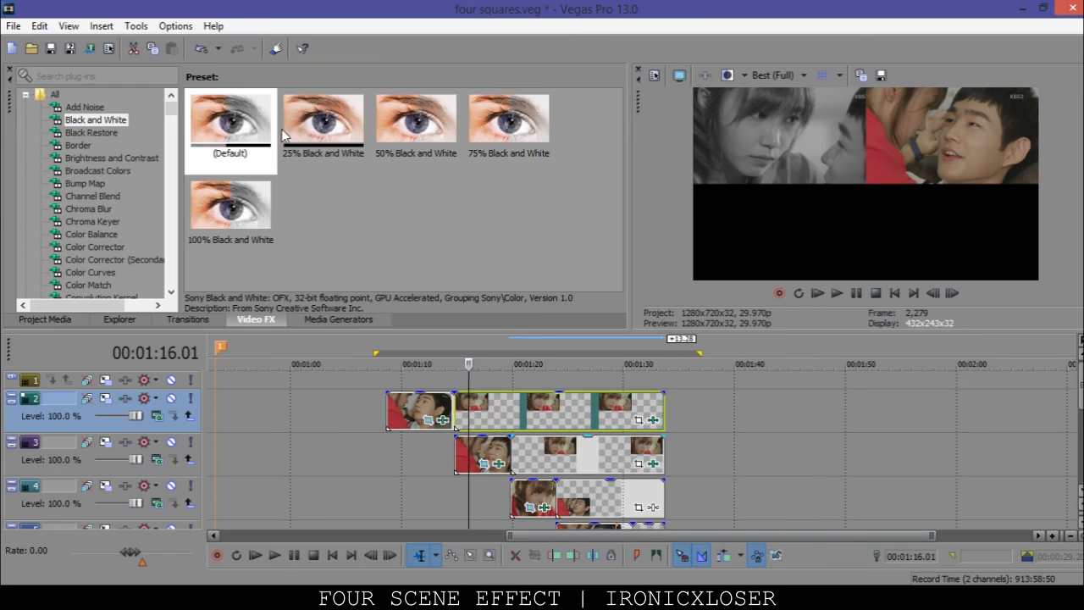
- Apply the default Black and White effect to the Image7 still on track 4 and the Image8 still on track 5
left_click_drag(246, 125, 626, 495)
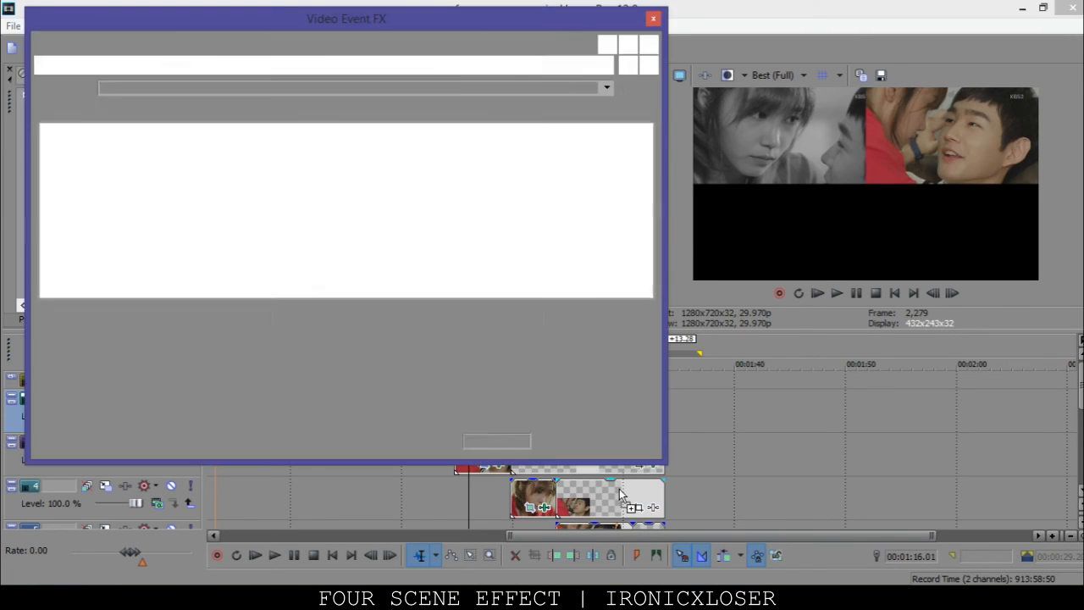
left_click(624, 490)
left_click(652, 19)
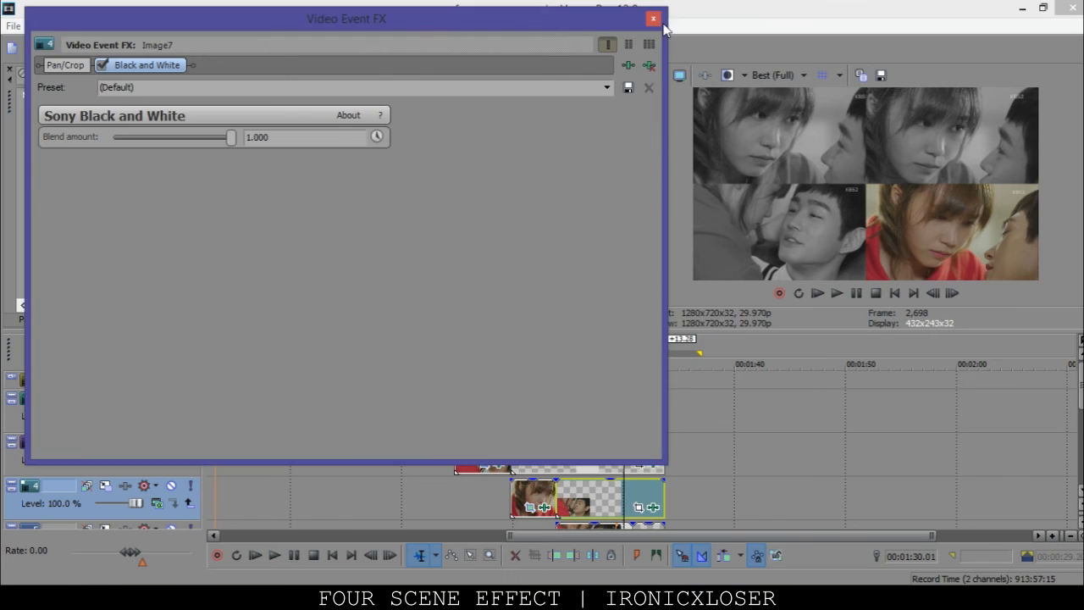
left_click(653, 18)
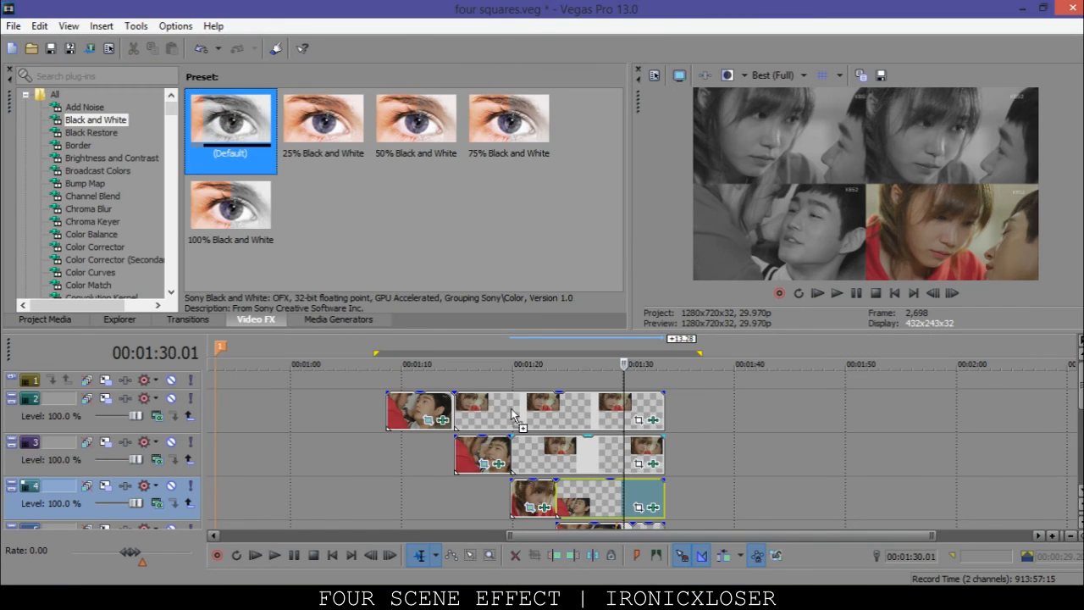
left_click_drag(653, 530, 652, 526)
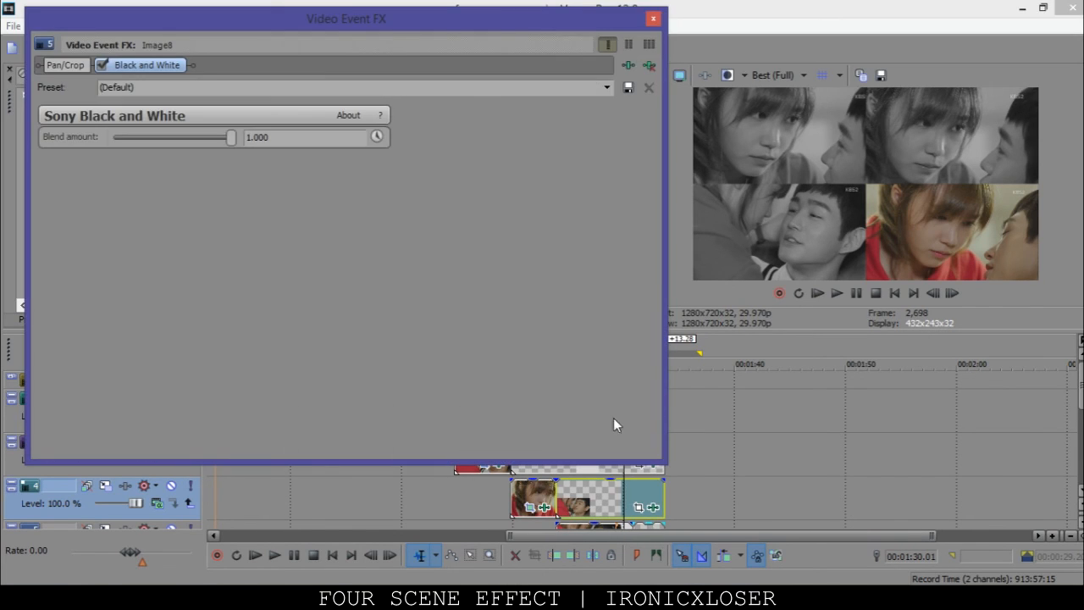
left_click(654, 19)
- Add the Color Curves effect with the tadbright preset to the Image5 and Image6 stills on tracks 2 and 3
left_click(542, 410)
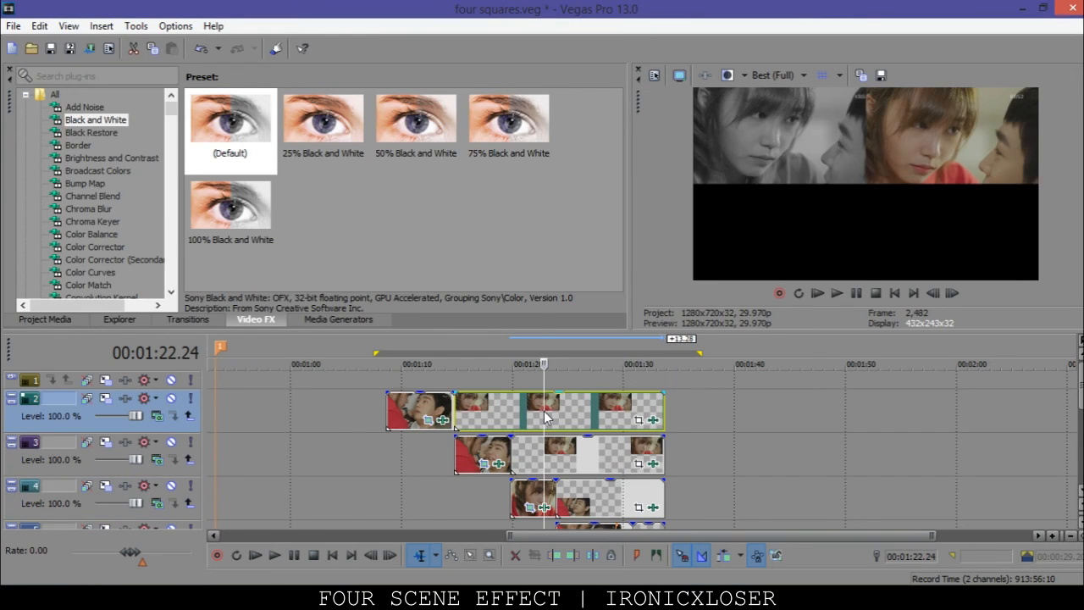
left_click(95, 273)
left_click_drag(614, 152, 628, 218)
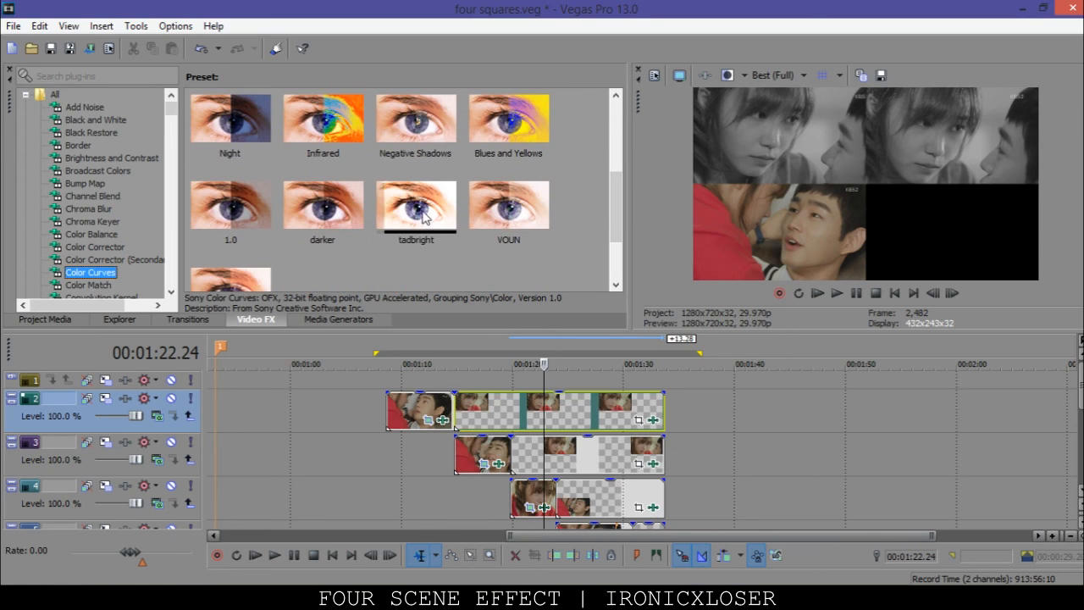
left_click_drag(414, 218, 580, 405)
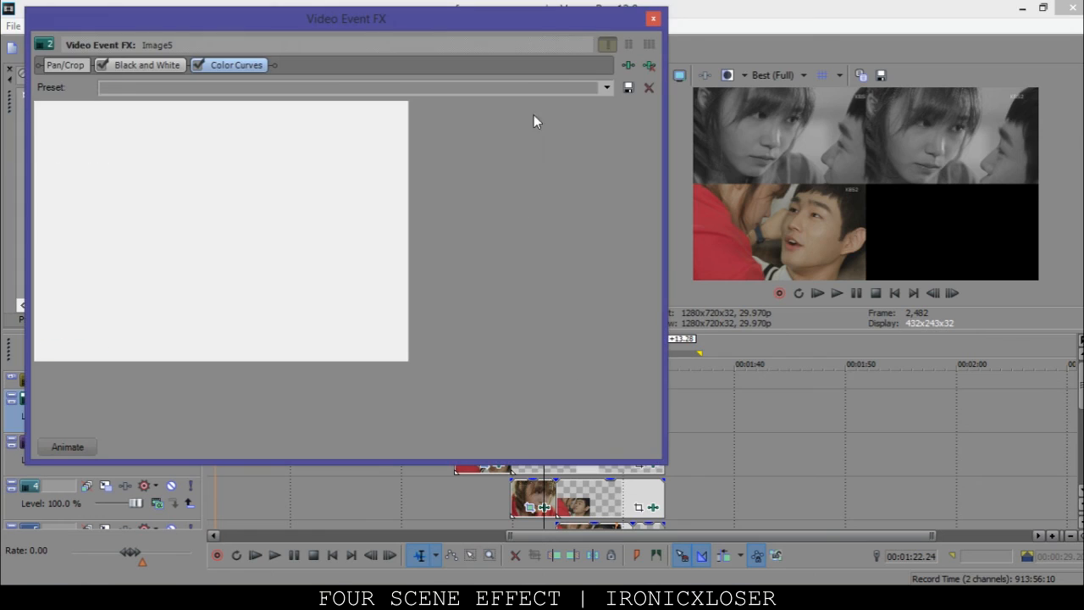
left_click(655, 17)
left_click_drag(454, 201, 631, 471)
left_click(653, 18)
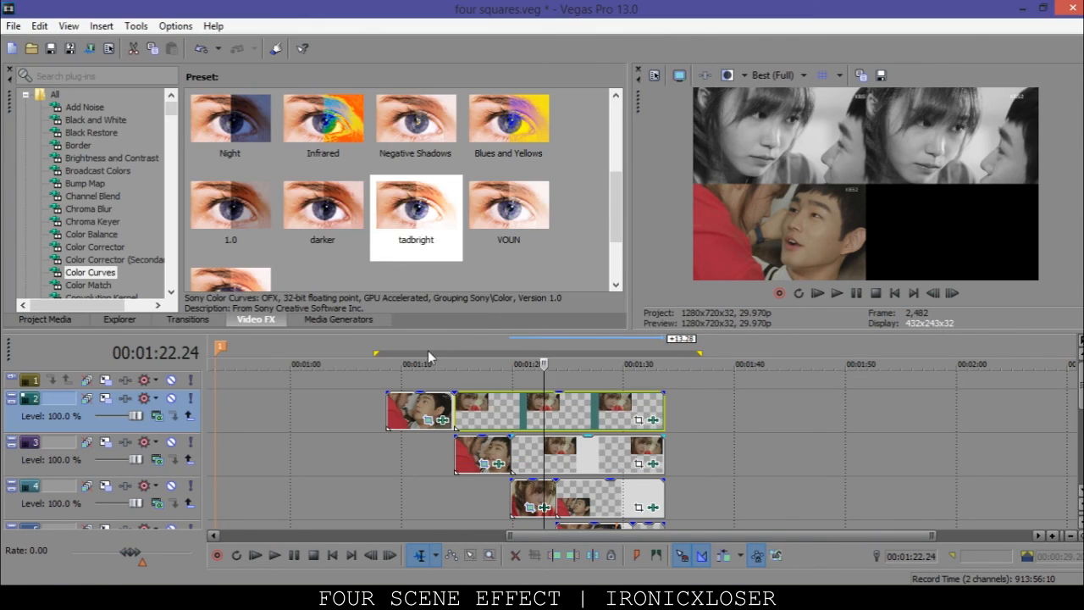
- Add the Color Curves effect with the tadbright preset to the Image7 and Image8 stills on tracks 4 and 5
left_click_drag(415, 211, 630, 504)
left_click(652, 17)
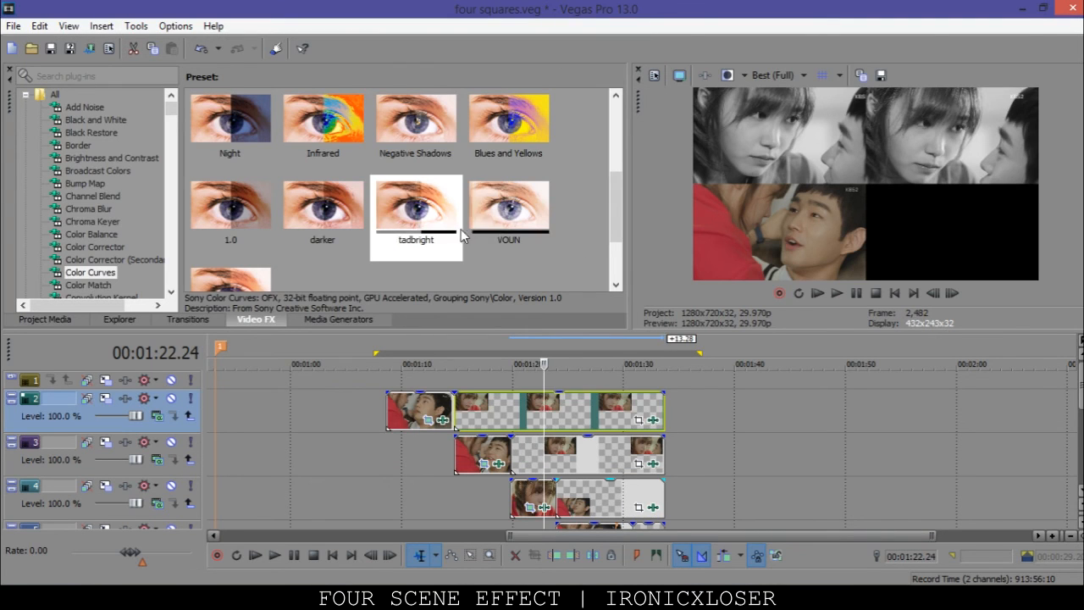
left_click(628, 493)
left_click(648, 498)
left_click_drag(436, 208, 641, 527)
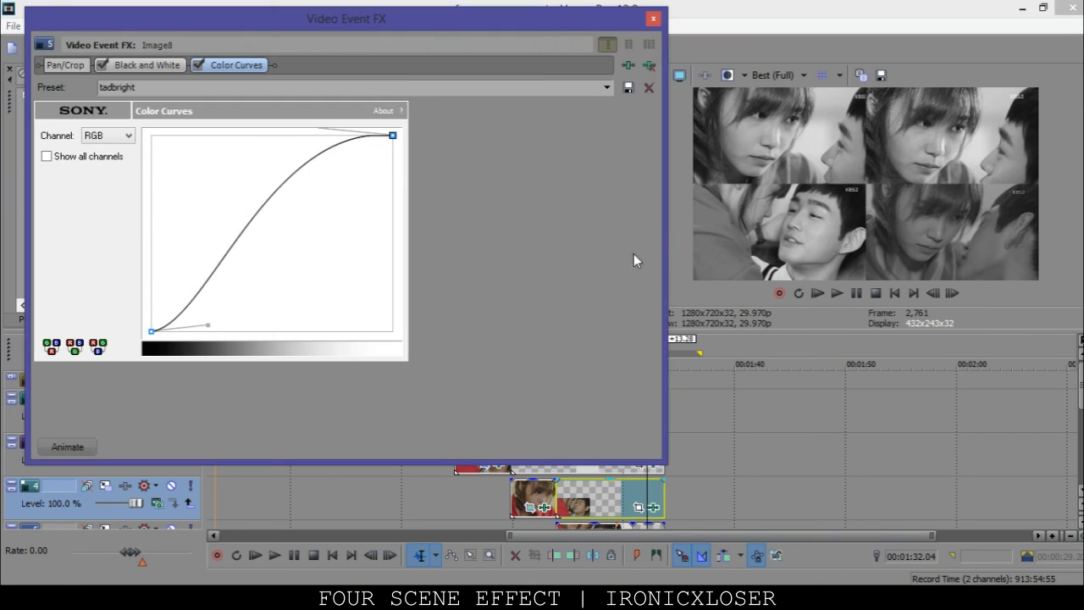
left_click(652, 19)
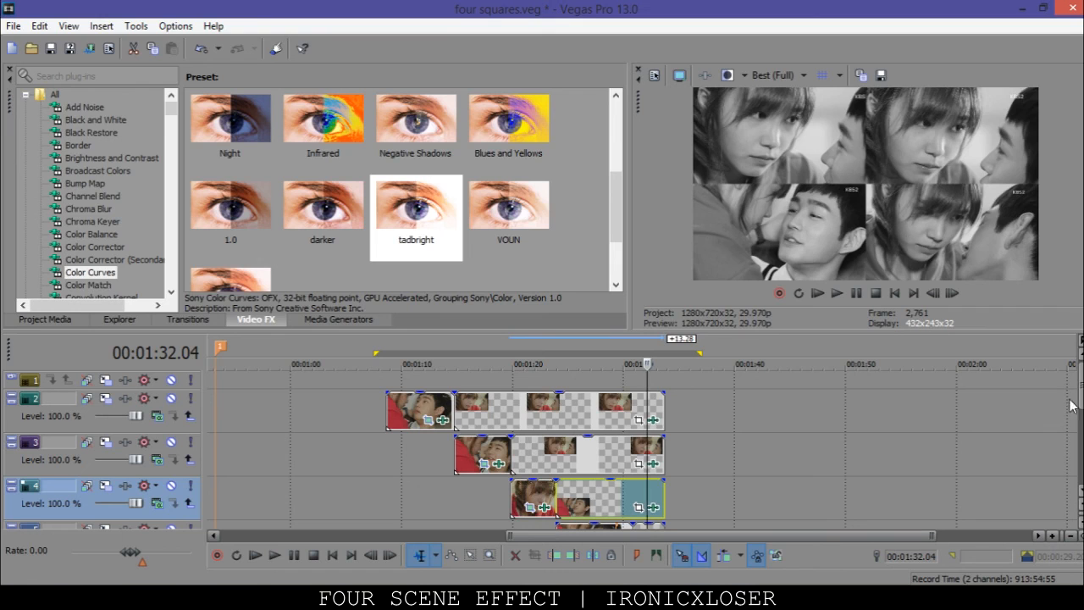
- Insert an empty event on track 1 and stretch it from the start of the track 2 clip to the stills' end
right_click(617, 383)
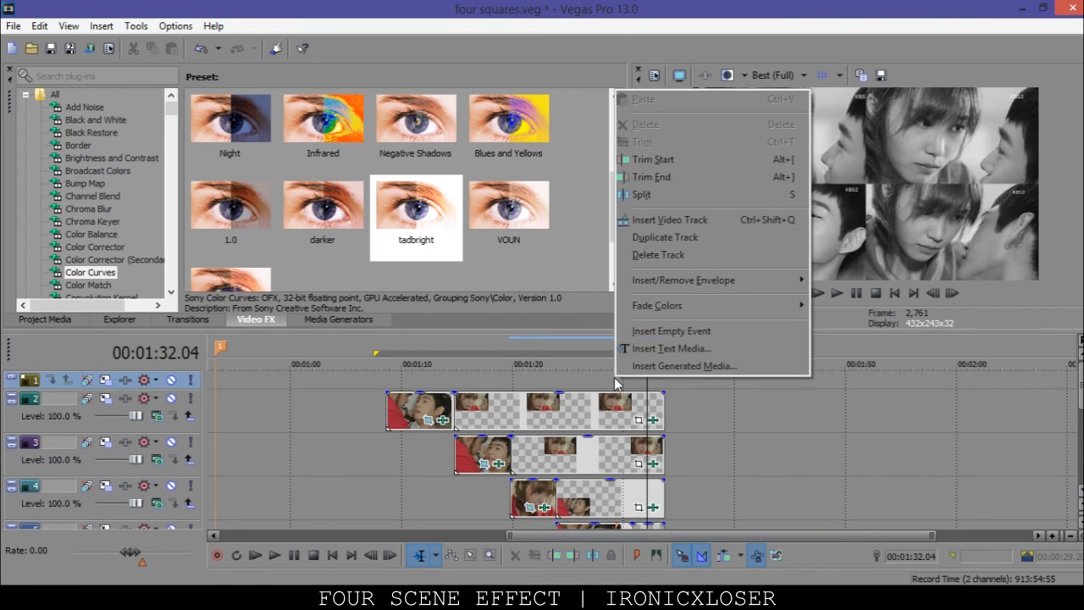
left_click(672, 331)
left_click_drag(673, 383, 388, 380)
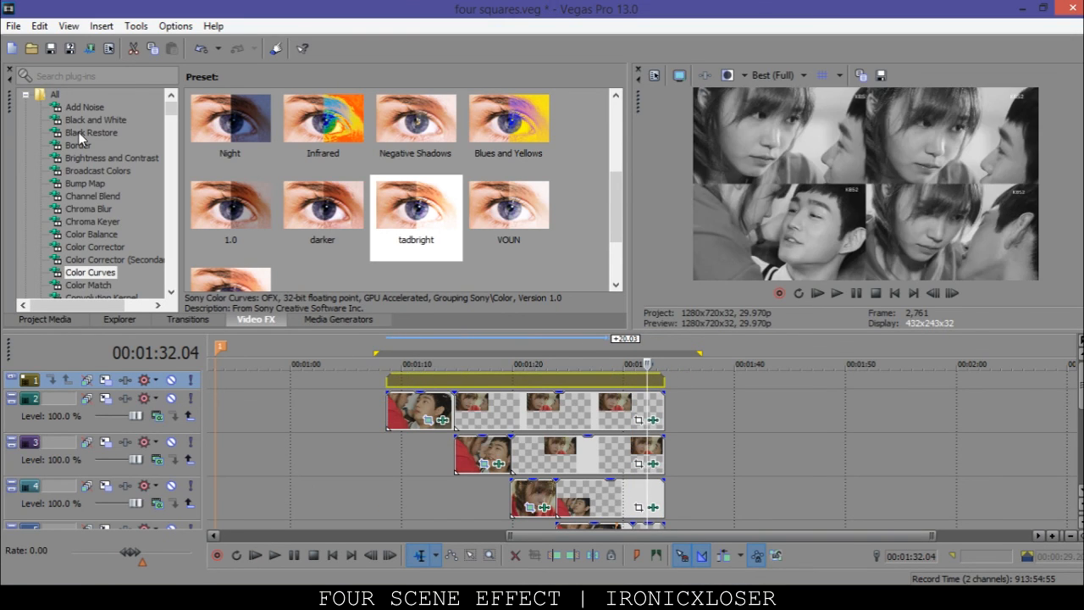
- Add the Border effect with the .20 preset to the Image5 still on track 2 and change the border color to red
left_click(78, 132)
left_click(78, 145)
left_click_drag(414, 211, 549, 406)
left_click_drag(433, 273, 525, 411)
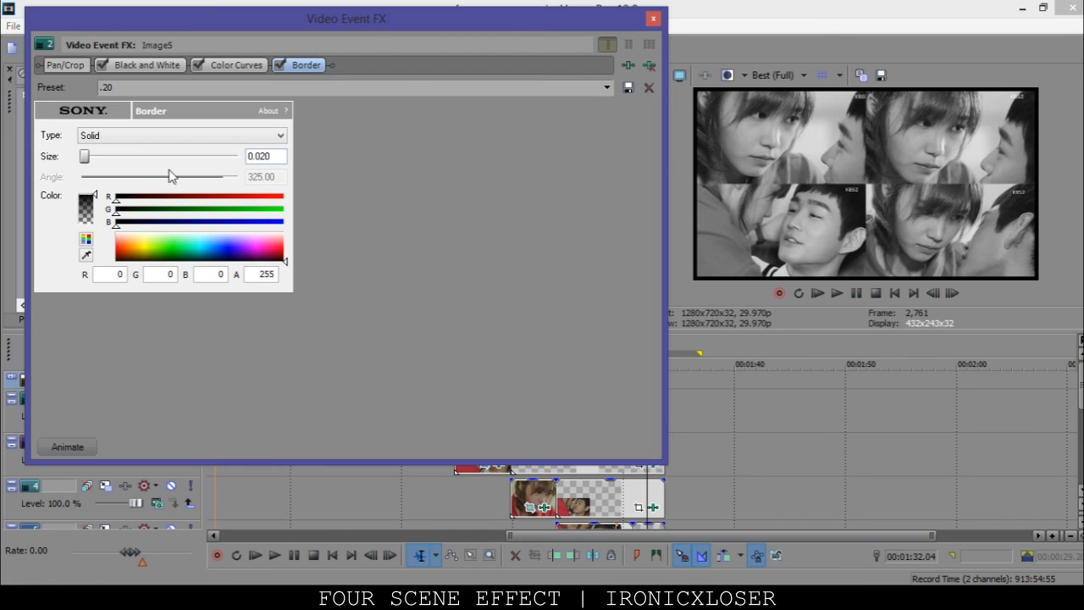
left_click(281, 197)
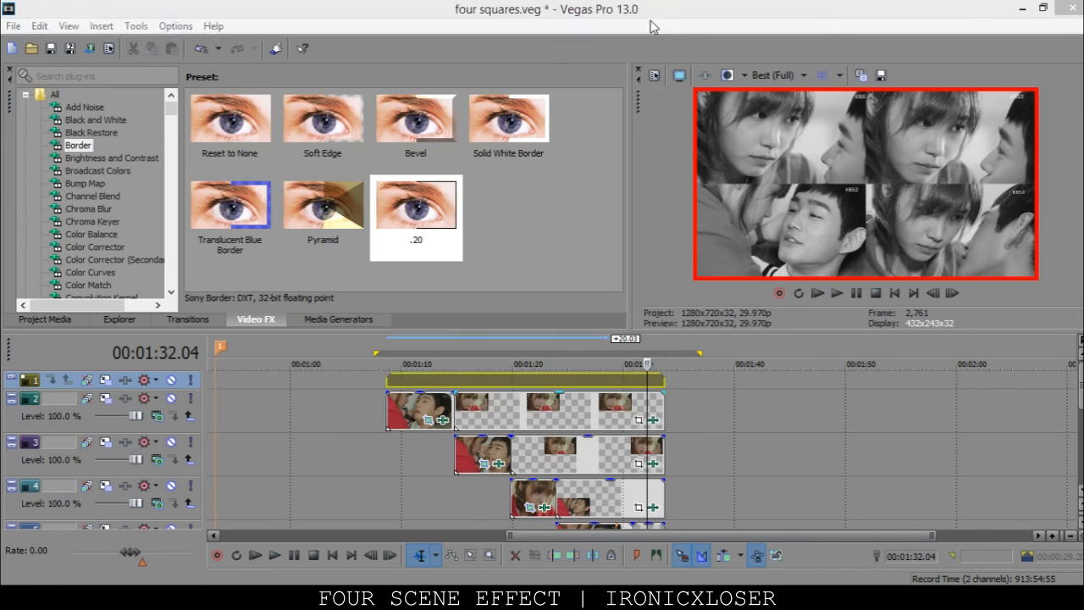
left_click(653, 18)
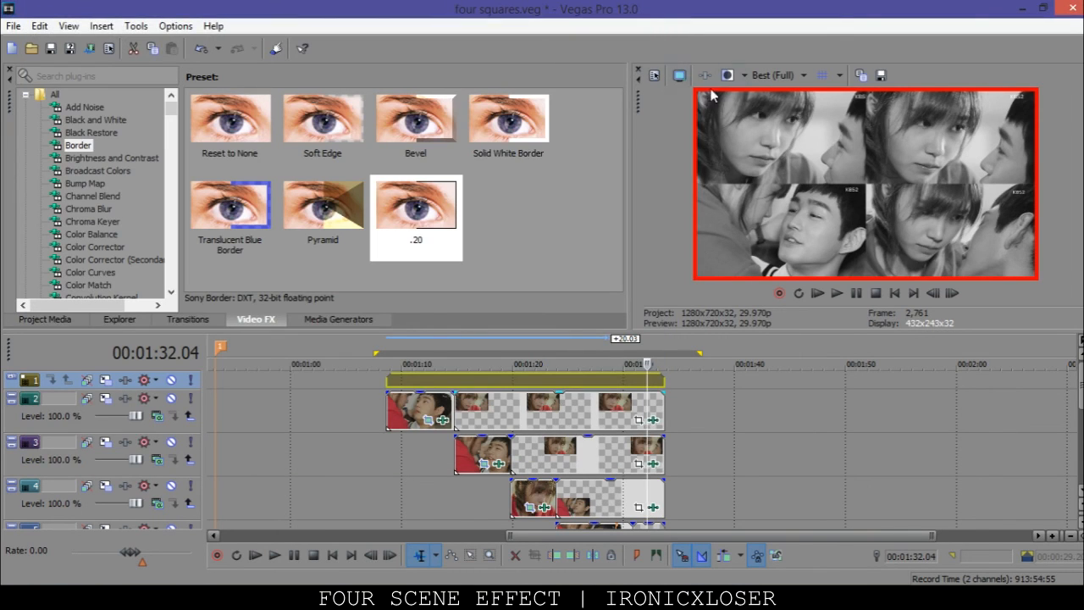
left_click(564, 421)
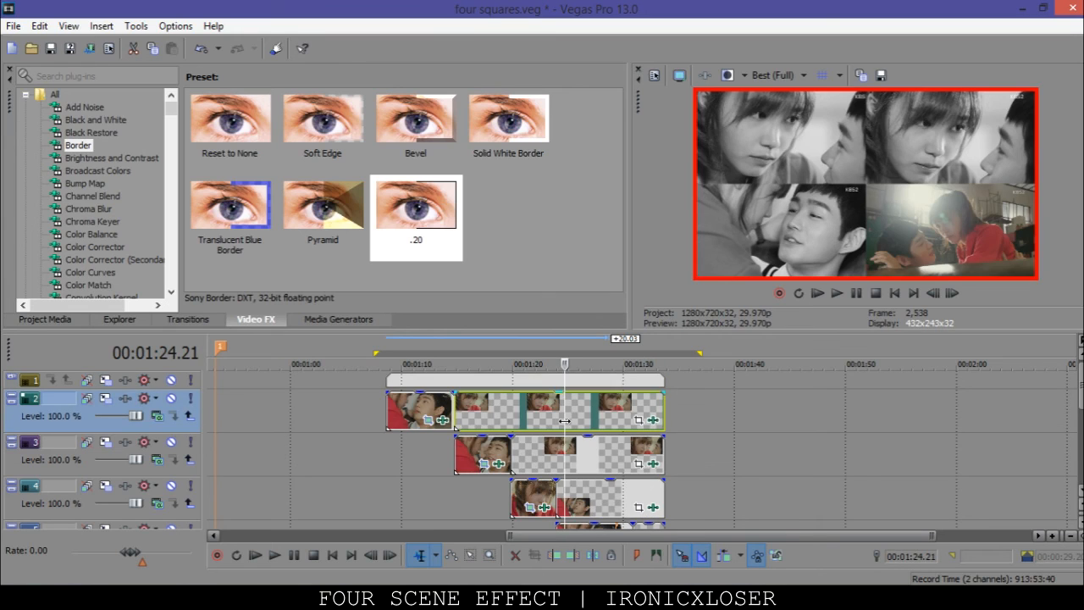